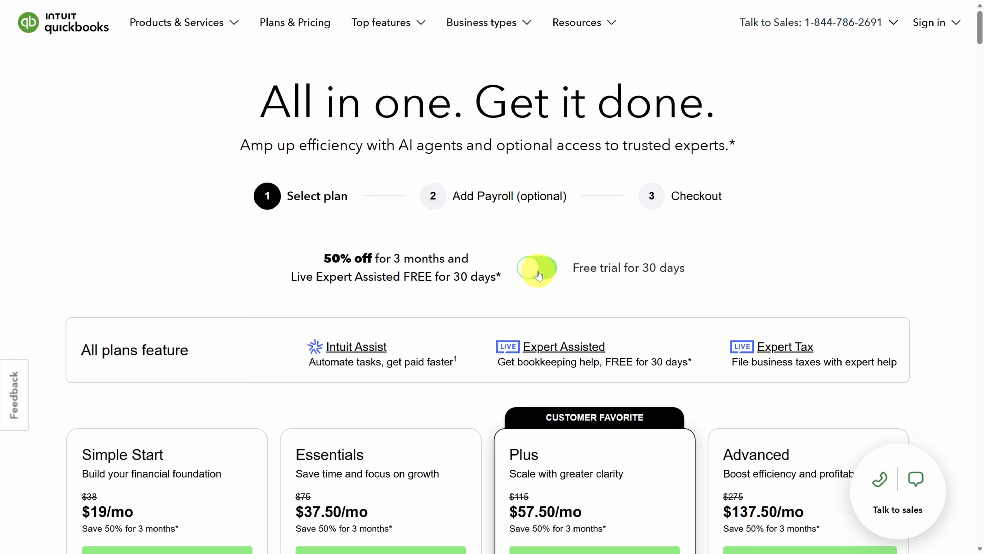
Choose the Advanced plan and continue to checkout without payroll
scroll(474, 339, down, 7)
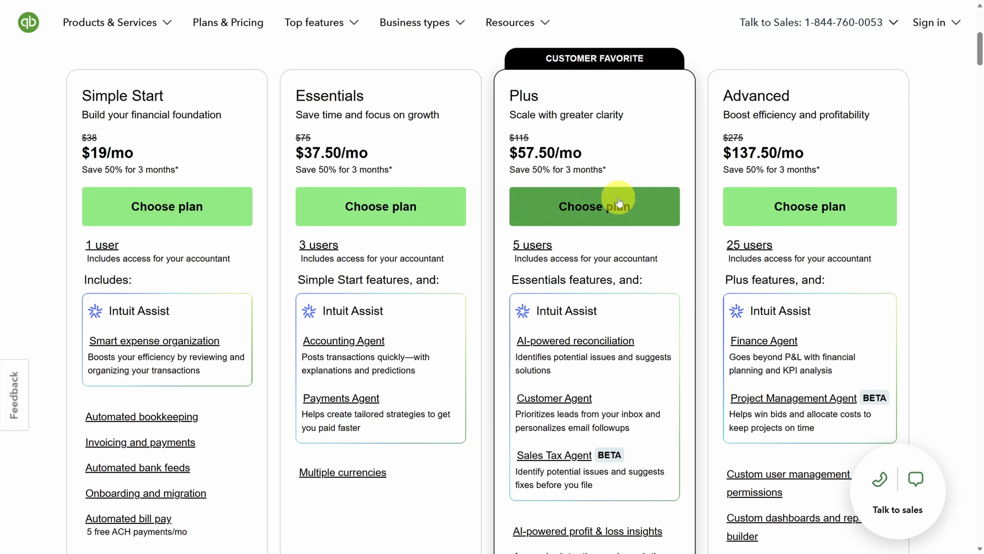
click(780, 207)
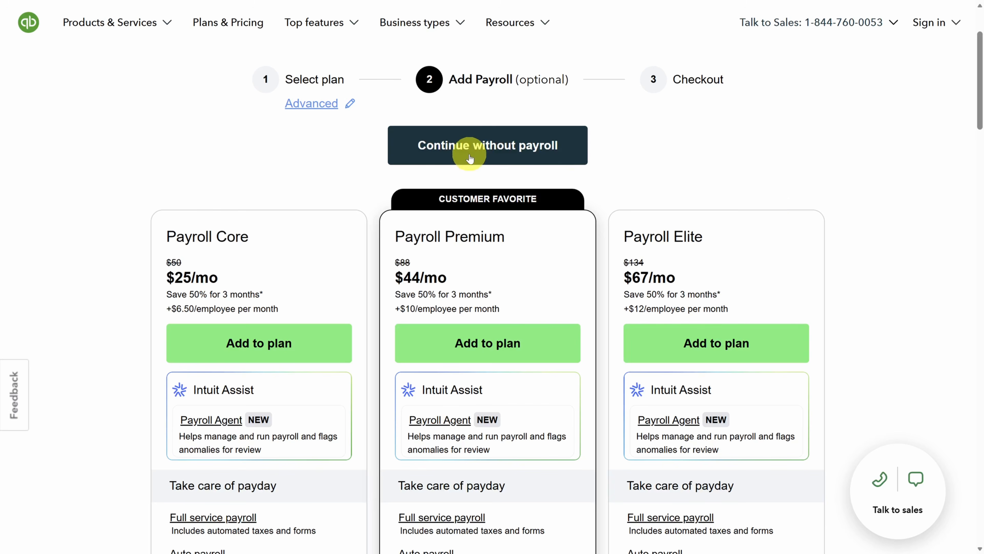
click(476, 147)
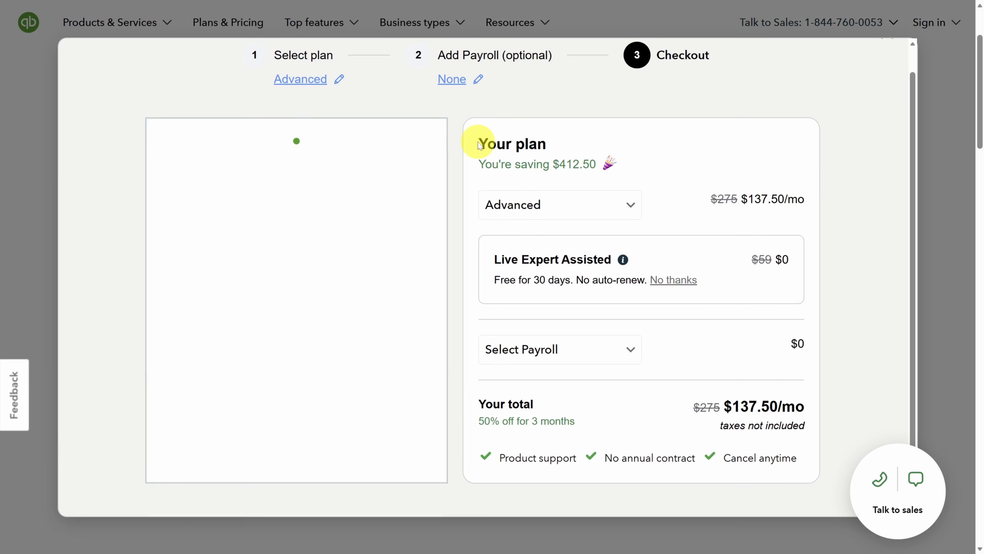
Enter the sign-in e-mail address, then begin typing the business name
click(305, 250)
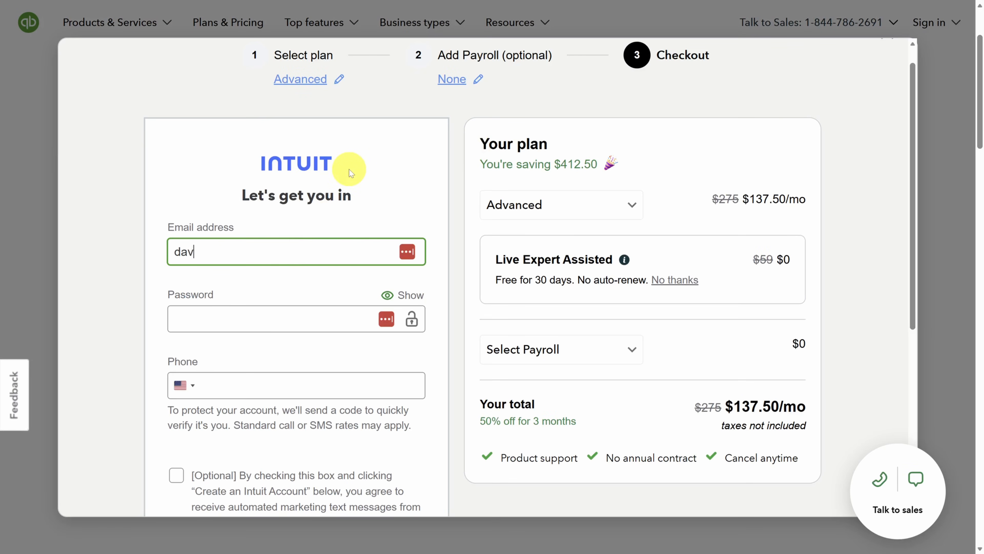
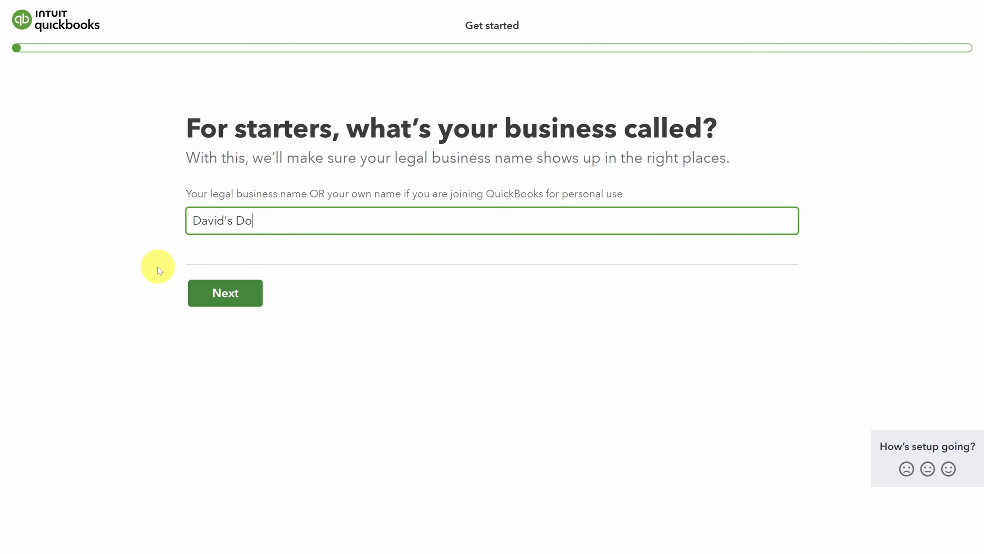
text(ut Den)
Confirm the business name, pick linking a bank first, then skip accounts, receipts, online and in-person payments
click(229, 289)
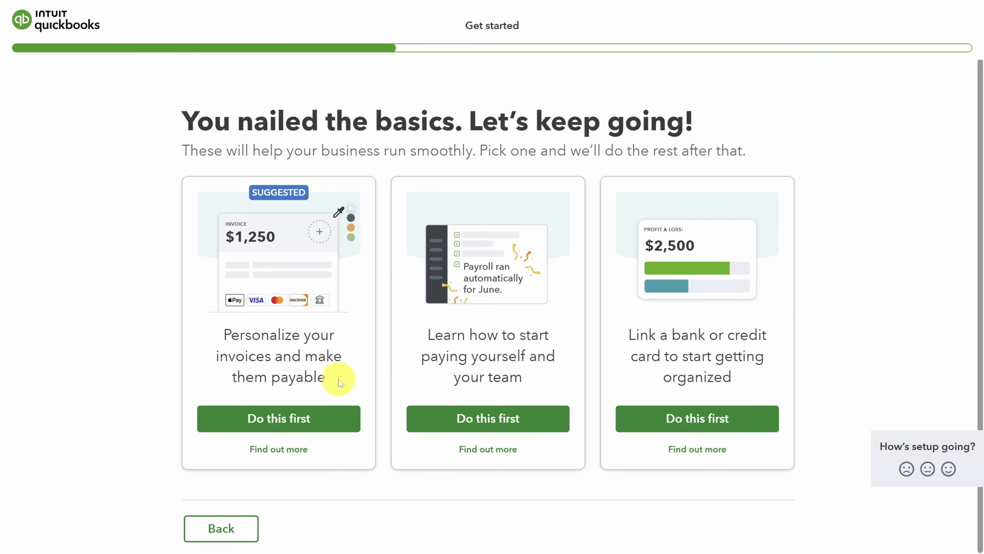
click(711, 413)
click(735, 369)
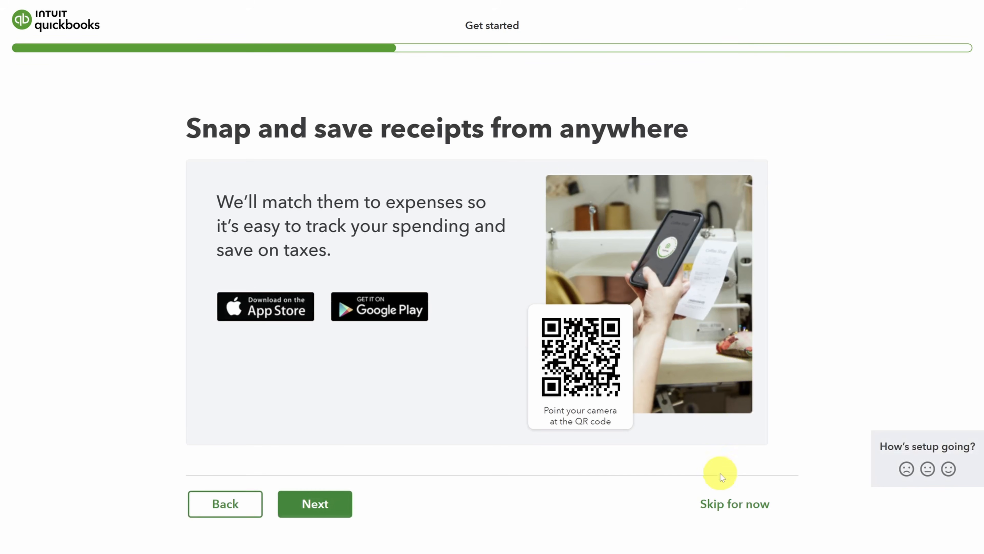
click(728, 503)
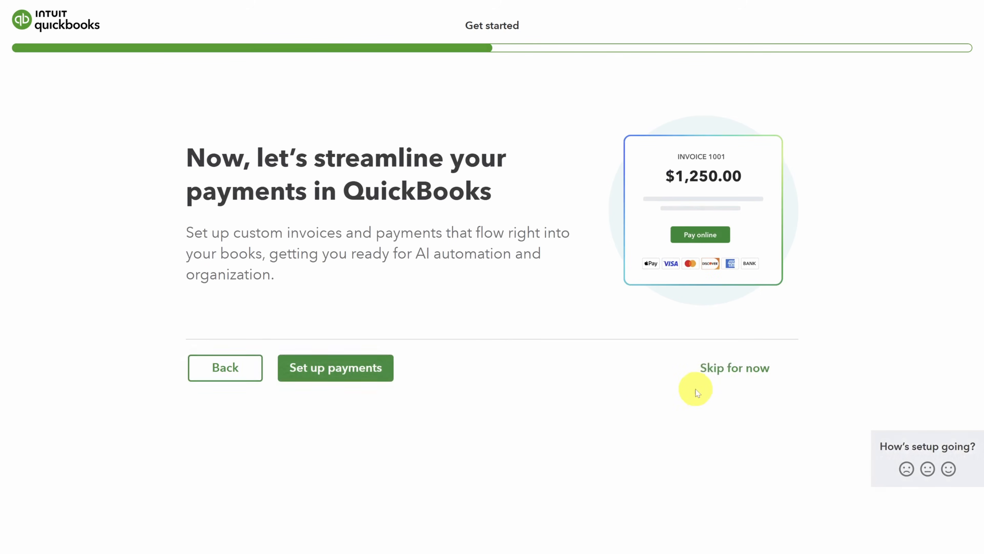
click(716, 368)
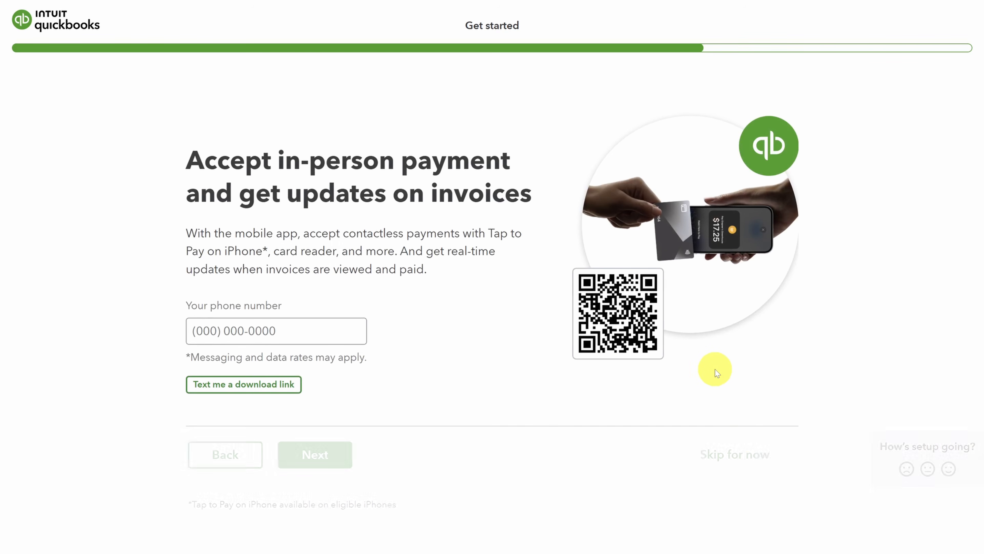
click(736, 461)
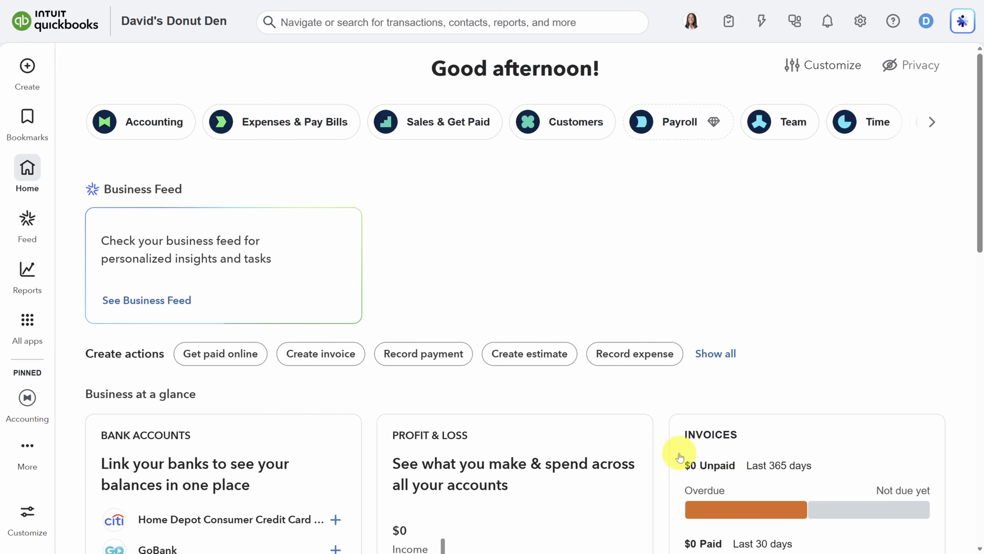
Pin and unpin Payroll in the app menu customization, then discard the changes
click(28, 512)
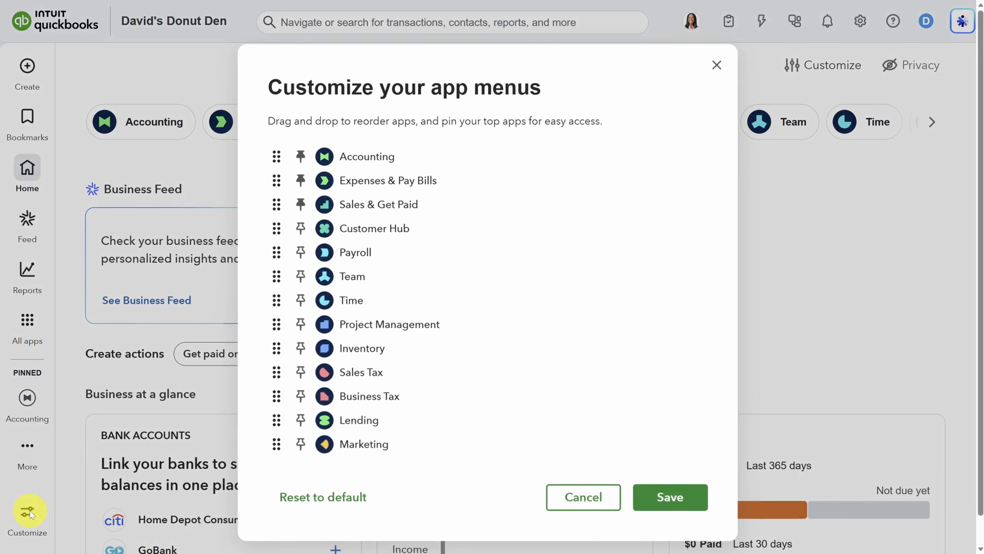
click(302, 254)
click(301, 254)
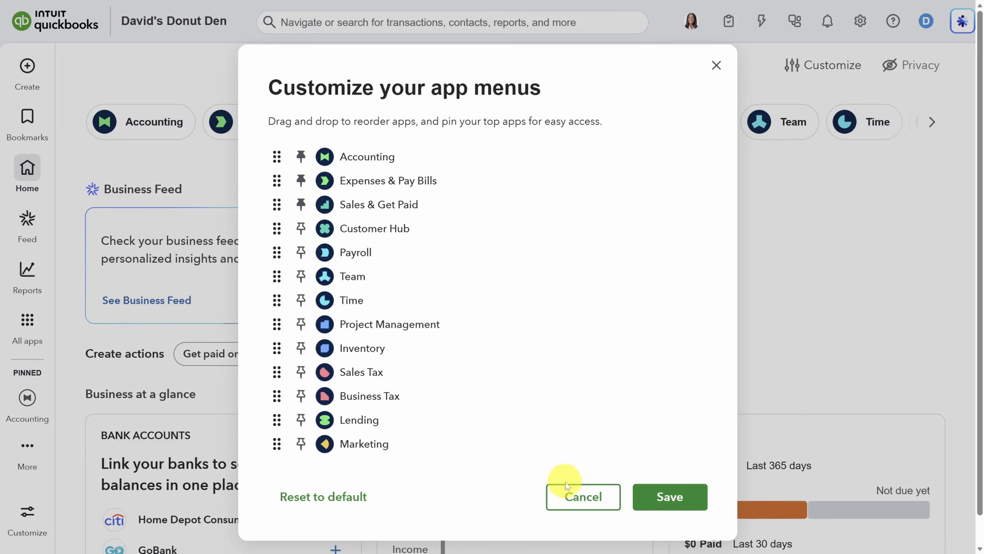
click(562, 492)
Bookmark the Receipts page under Accounting and go to Bank transactions
mouse_move(29, 402)
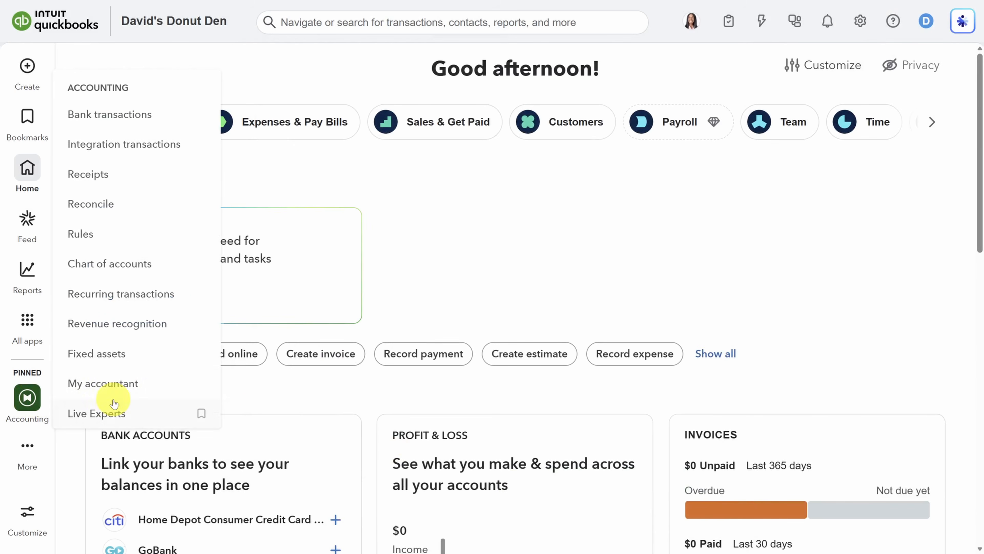
mouse_move(202, 385)
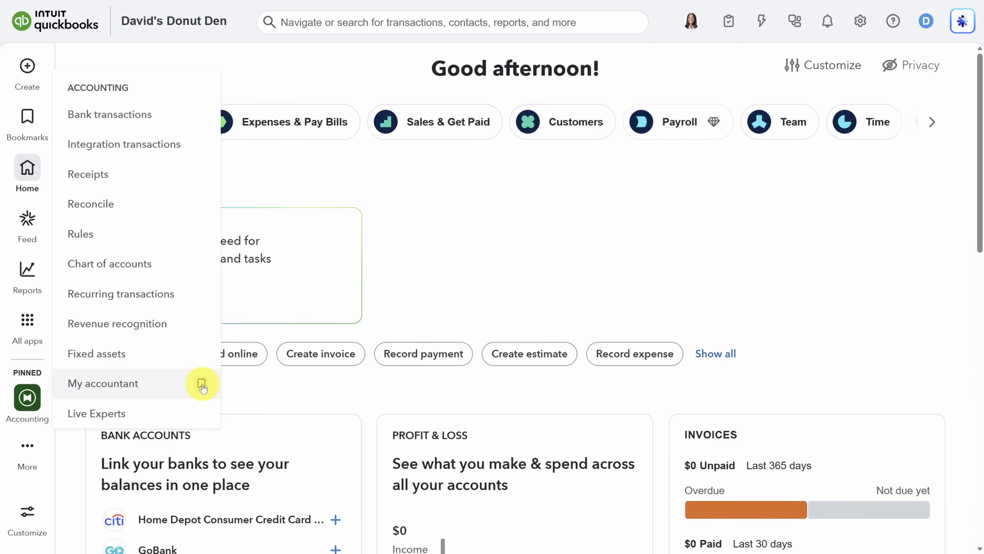
mouse_move(202, 176)
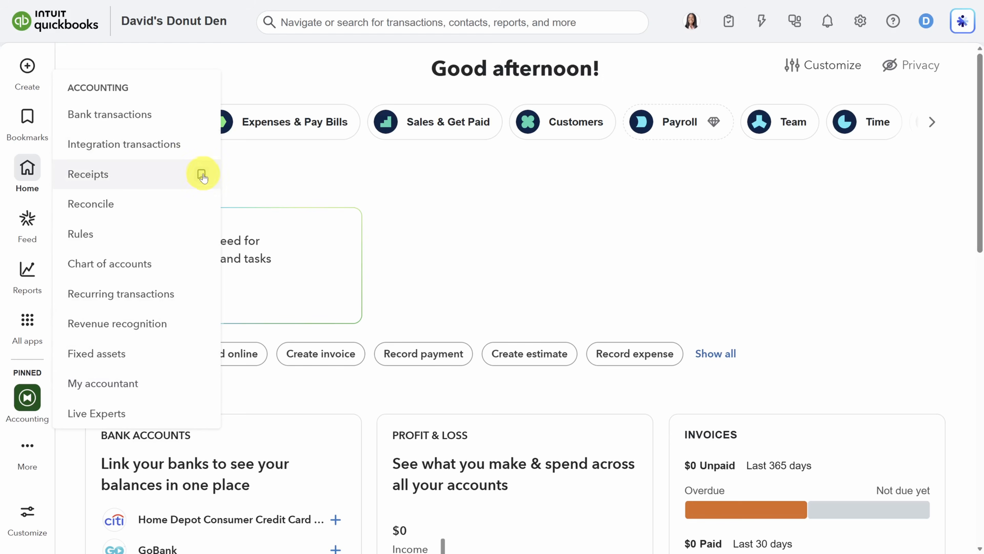
click(202, 176)
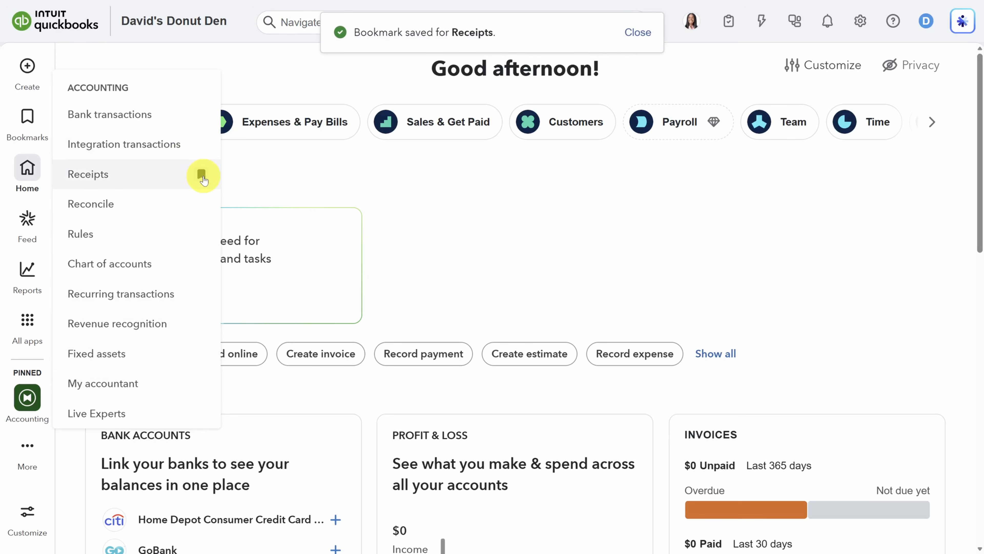
click(31, 118)
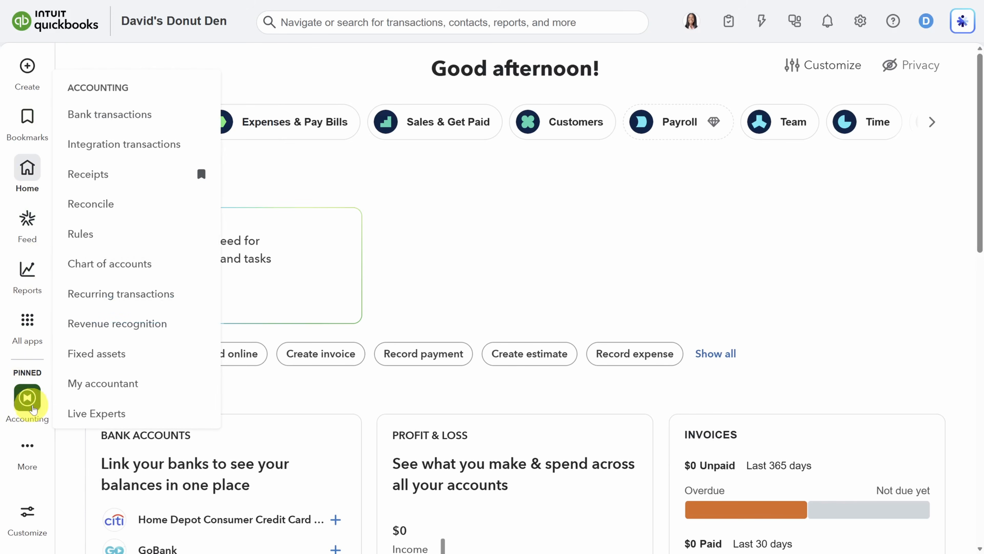
click(124, 116)
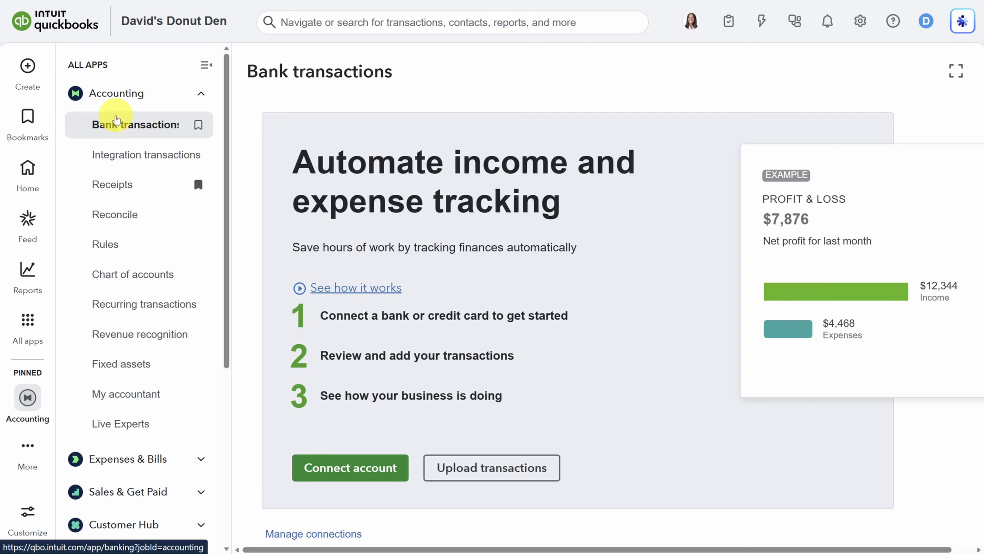
Switch to full-page view, abandon a Citi bank connection, and choose to upload transactions instead
click(955, 74)
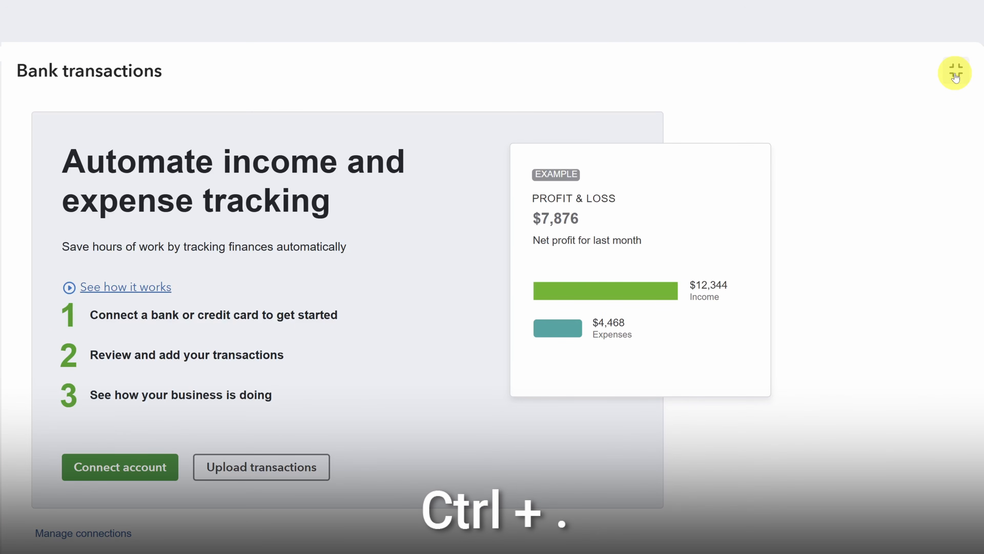
key(ctrl+period)
key(ctrl+period)
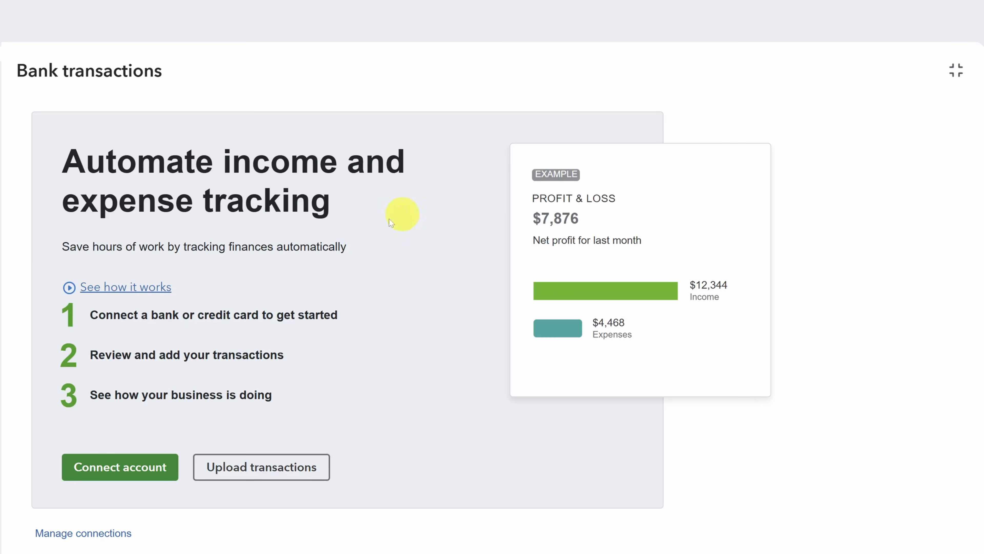
click(117, 469)
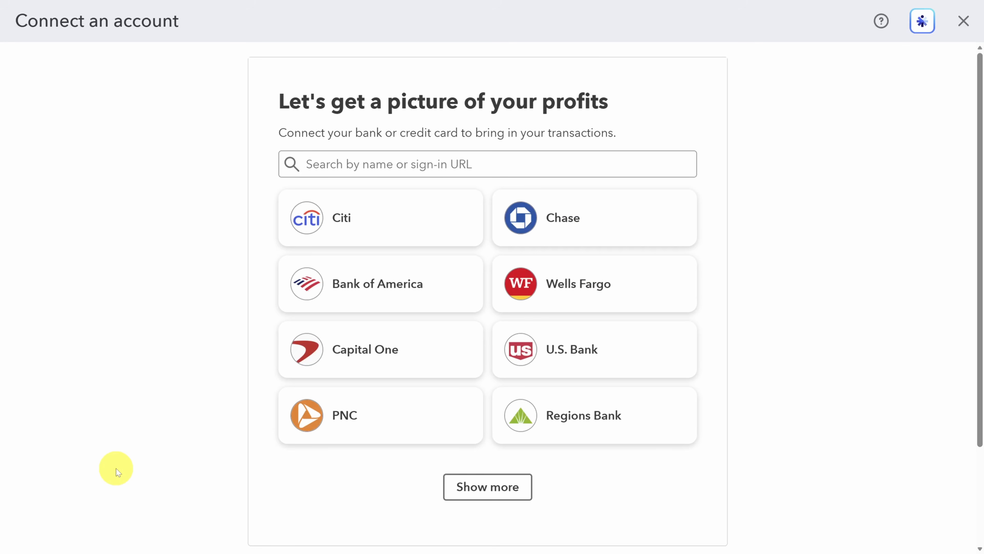
click(383, 219)
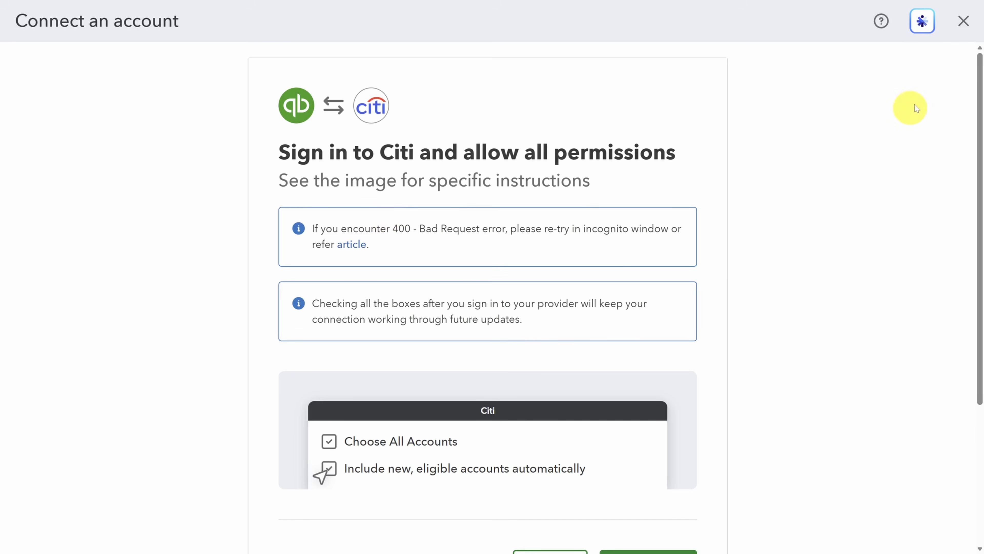
click(962, 21)
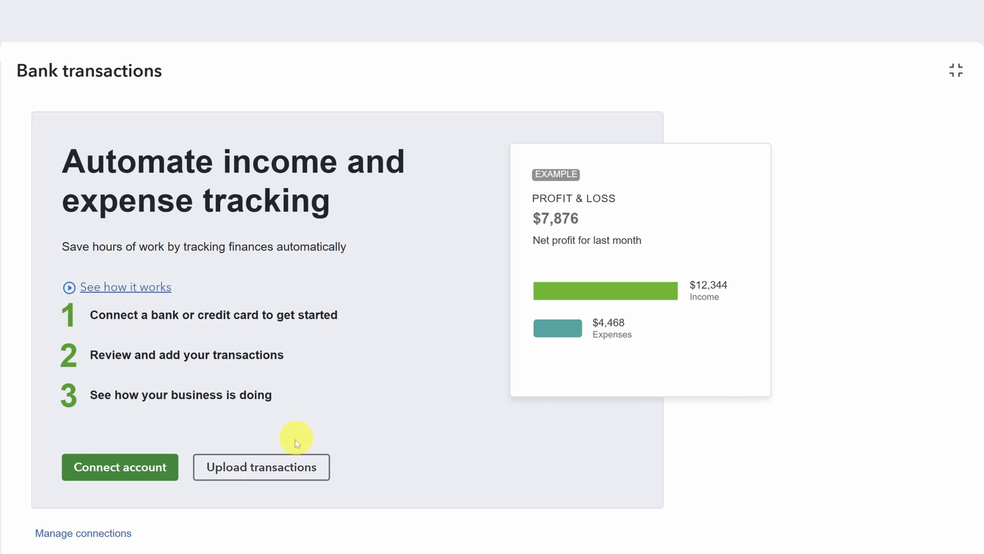
click(278, 467)
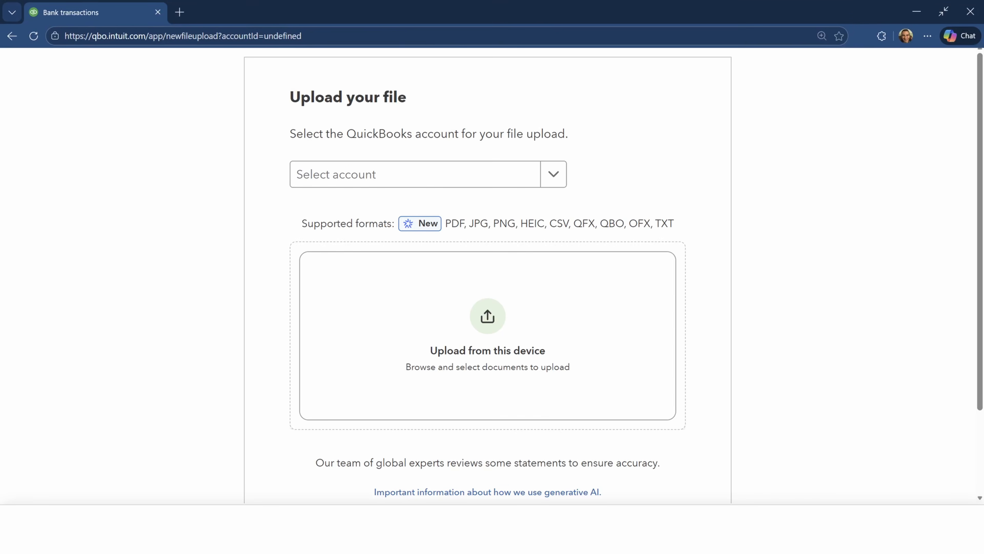
Drop in bank_transactions_2026.csv and start a new Bank account 'Checking Account' of detail type Checking
drag(983, 271, 455, 371)
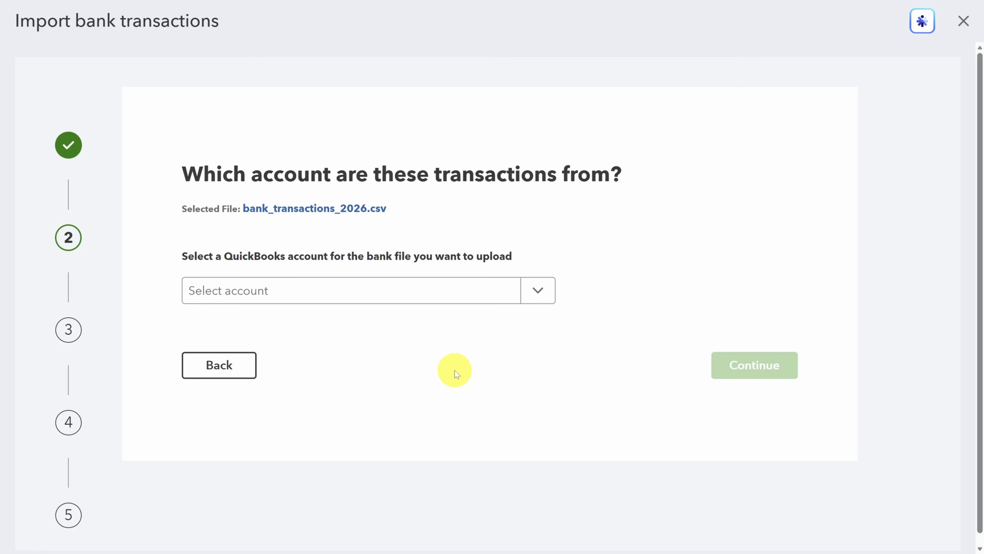
click(536, 293)
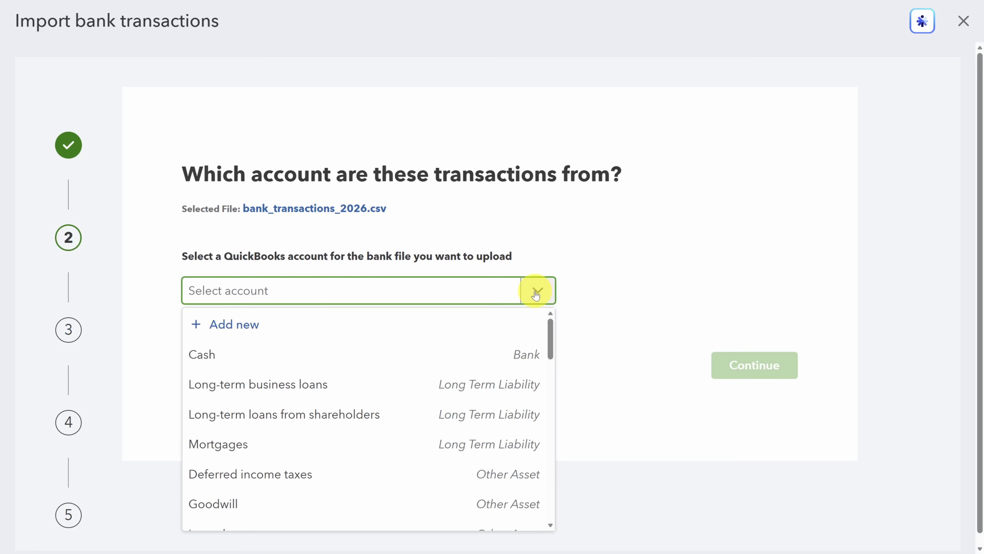
click(232, 325)
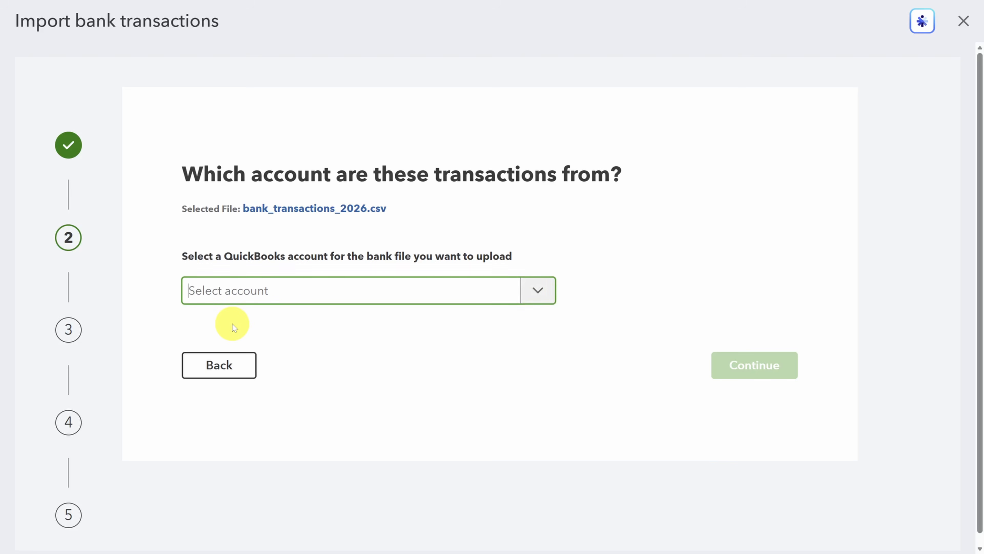
click(596, 88)
text(Checking Account)
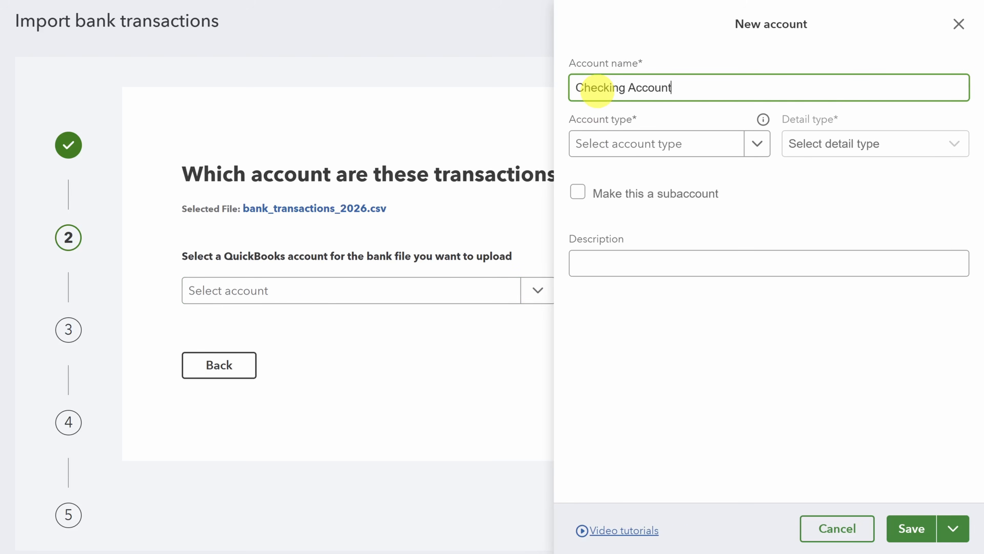
click(757, 145)
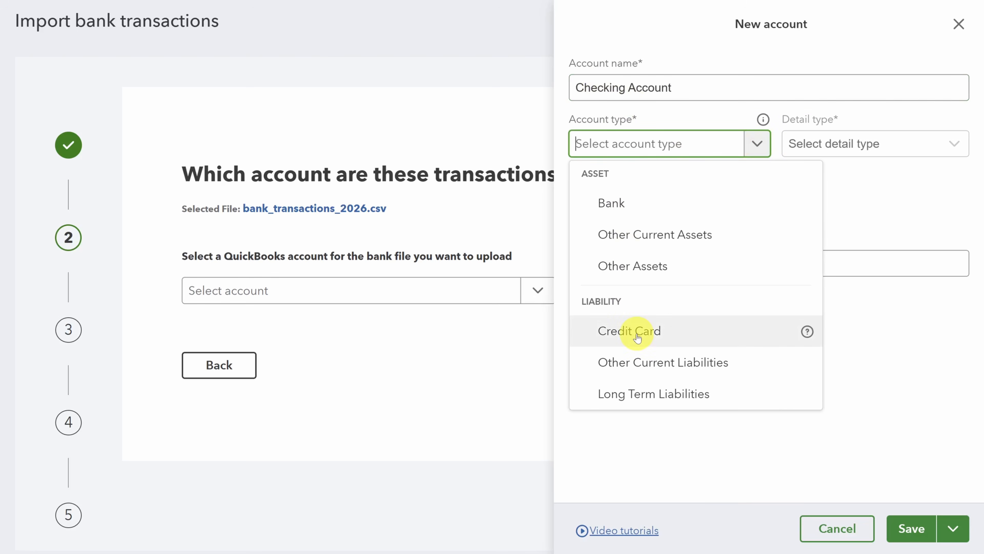
click(615, 202)
click(845, 143)
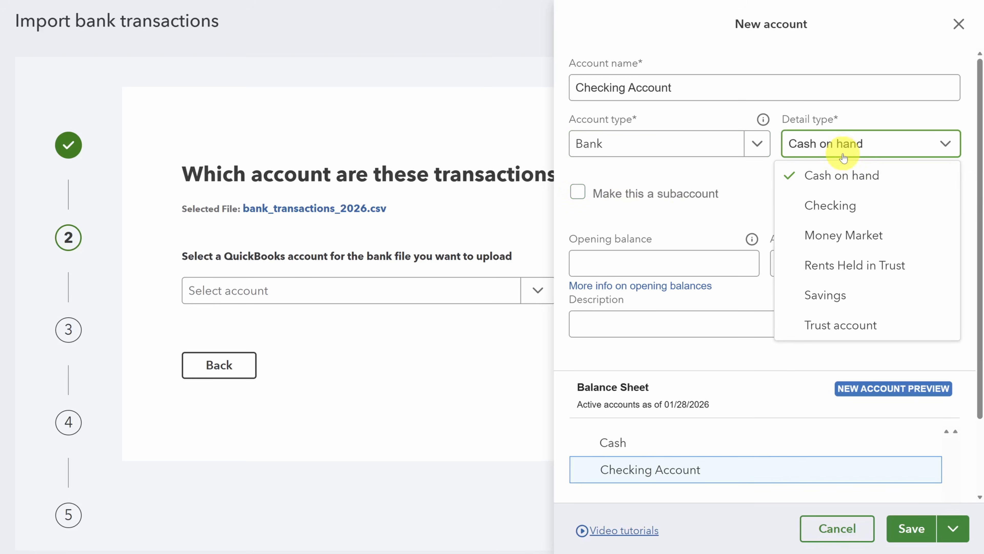
click(834, 206)
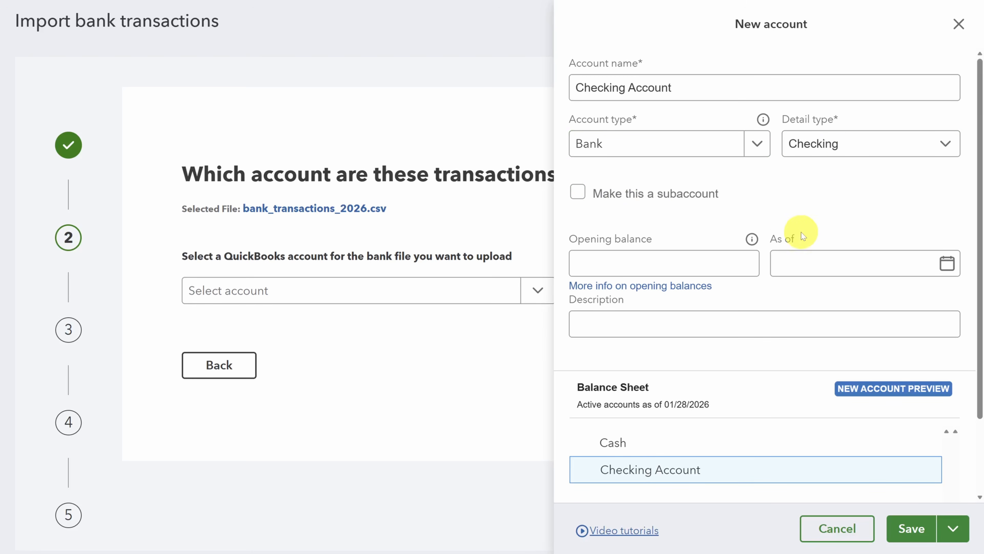
Give it a 5,000.00 opening balance as of 07/01/2025, save it, and continue
click(715, 260)
text(5000)
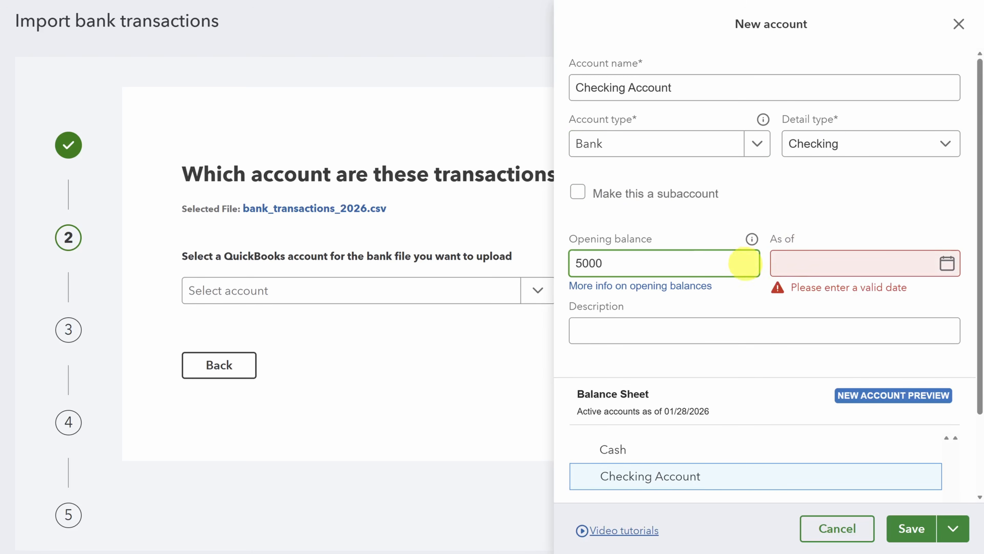
click(788, 255)
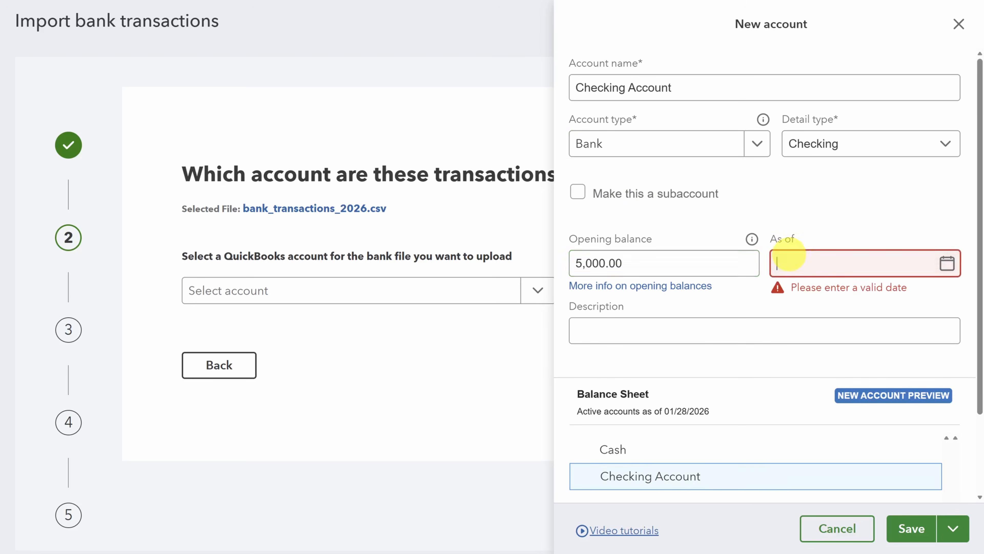
text(07/01/2025)
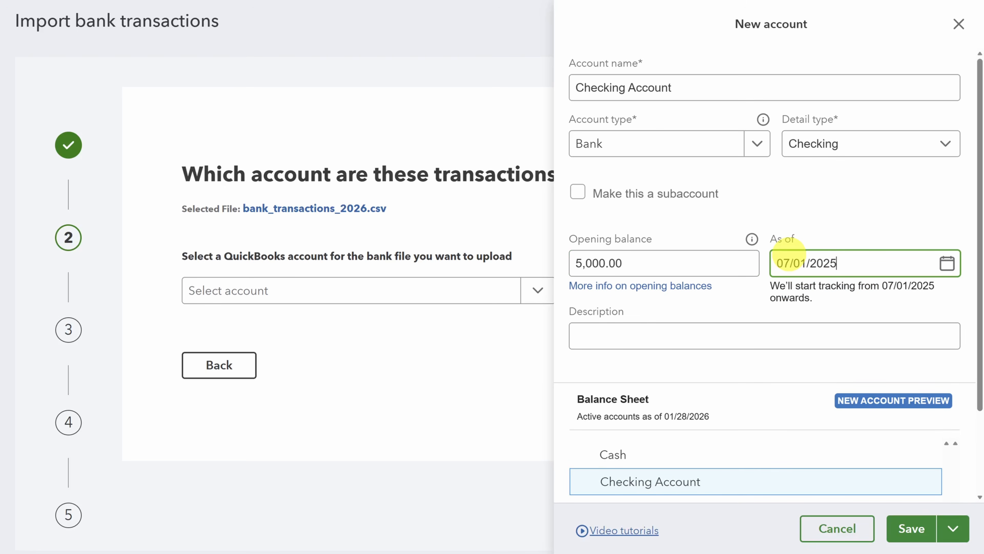
click(730, 335)
click(911, 529)
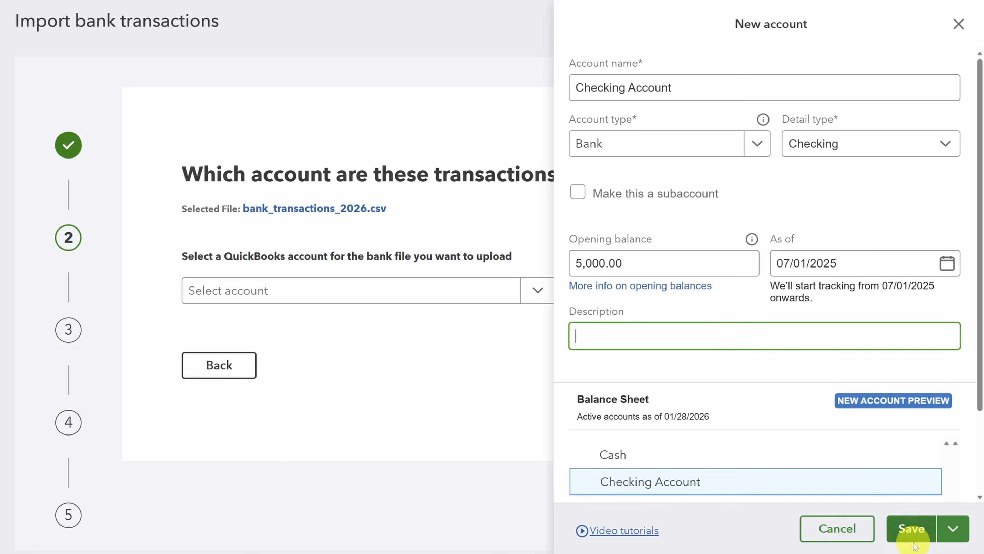
click(780, 370)
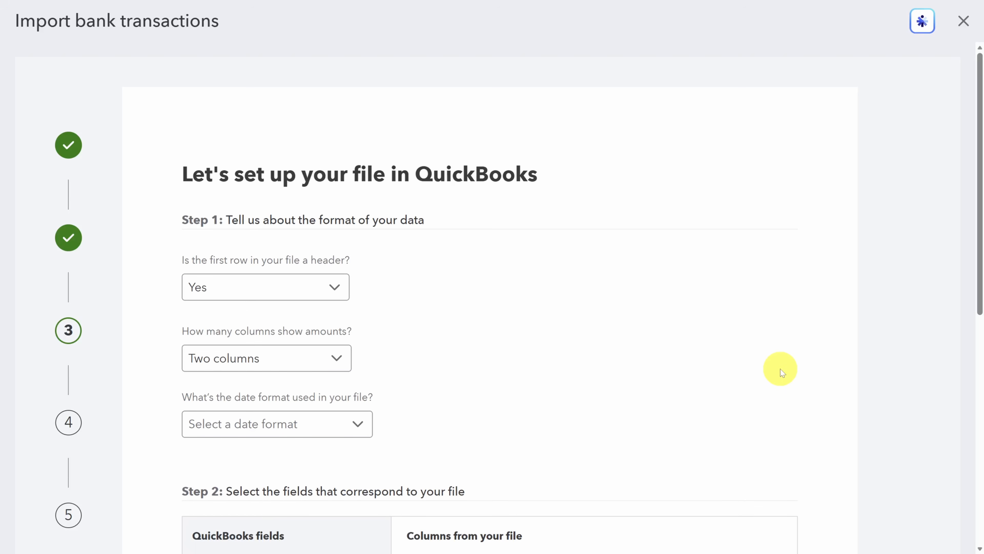
Set the file's date format to MM/dd/yyyy and continue to verification
scroll(780, 369, down, 10)
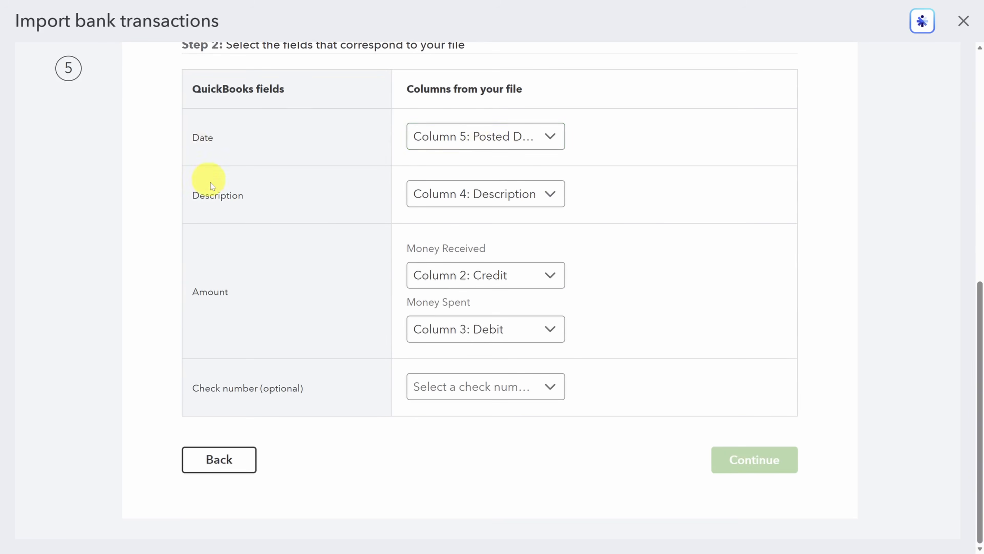
scroll(341, 252, up, 6)
click(345, 219)
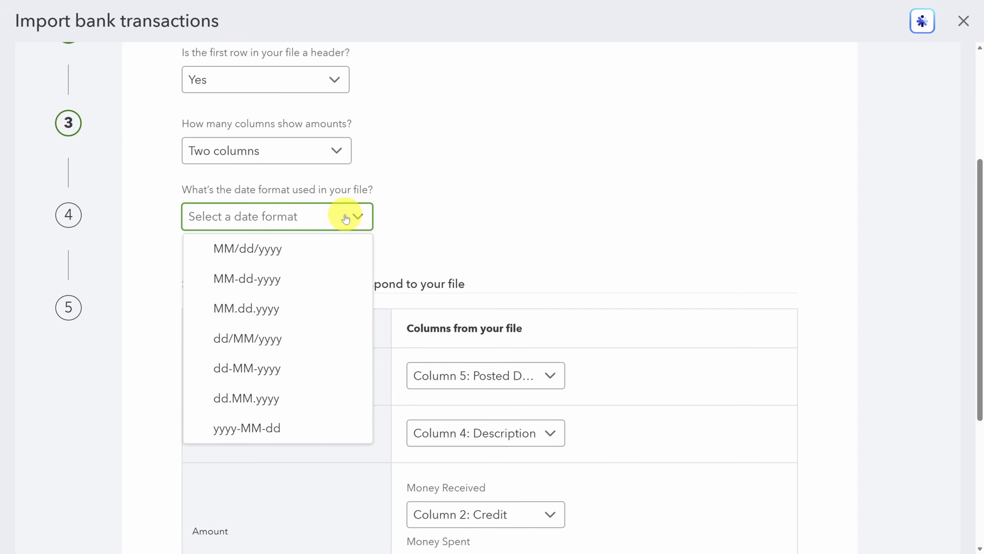
click(320, 250)
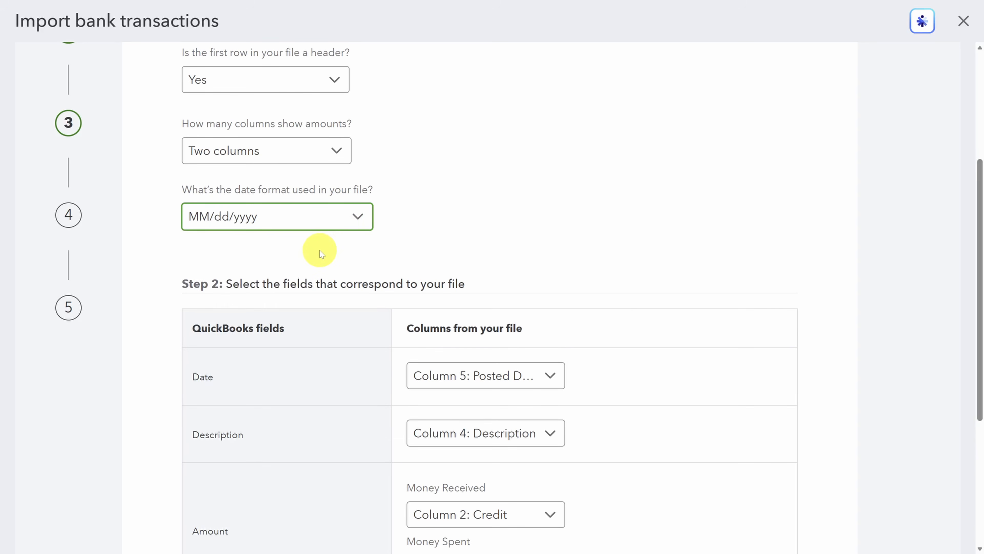
scroll(323, 276, down, 6)
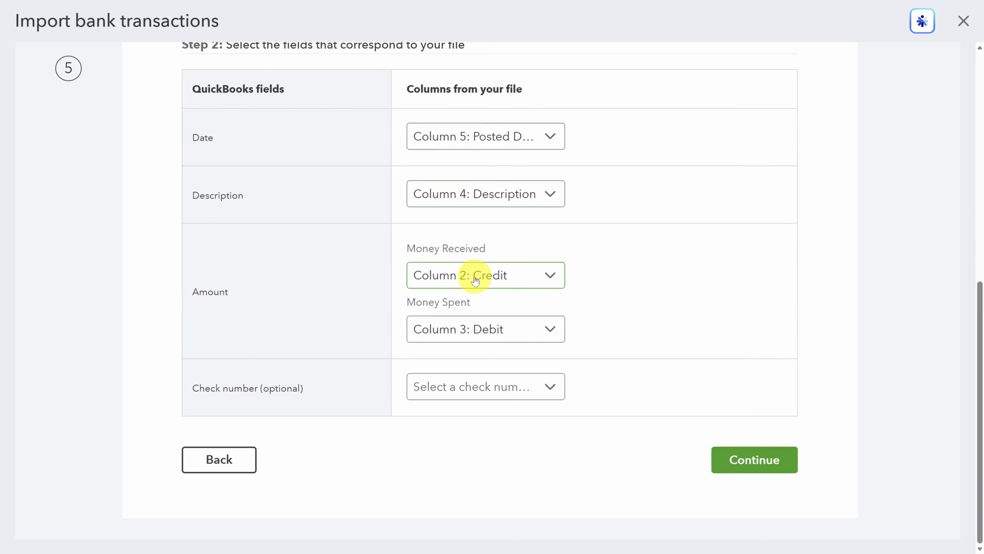
click(769, 461)
Review the deposit and -70.63 expense amounts, then select every transaction for import
scroll(769, 461, up, 5)
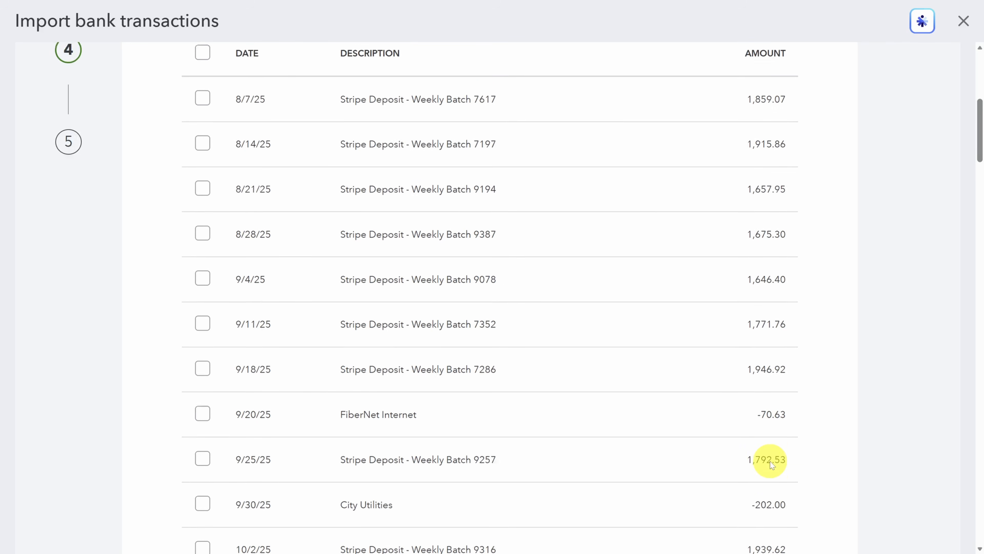
scroll(769, 461, up, 5)
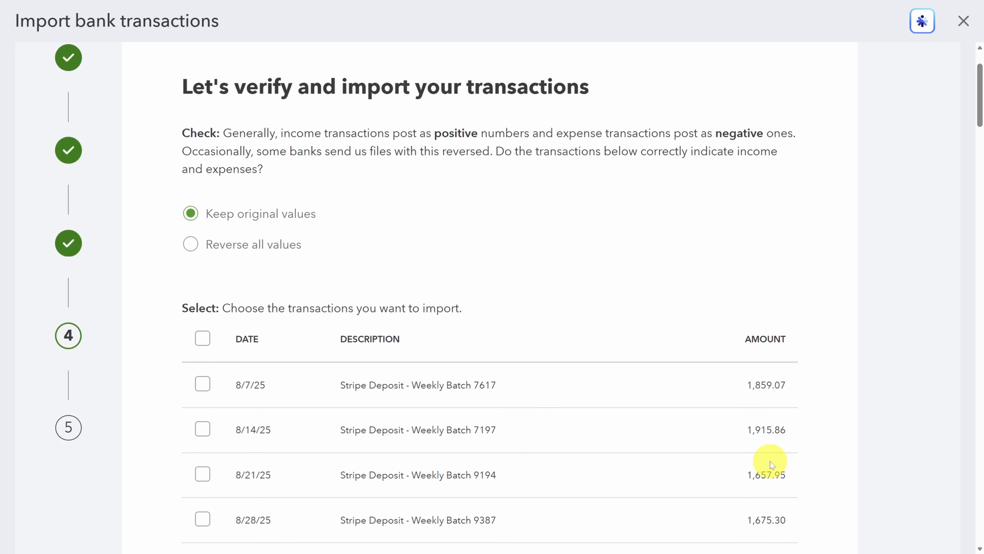
scroll(769, 461, down, 8)
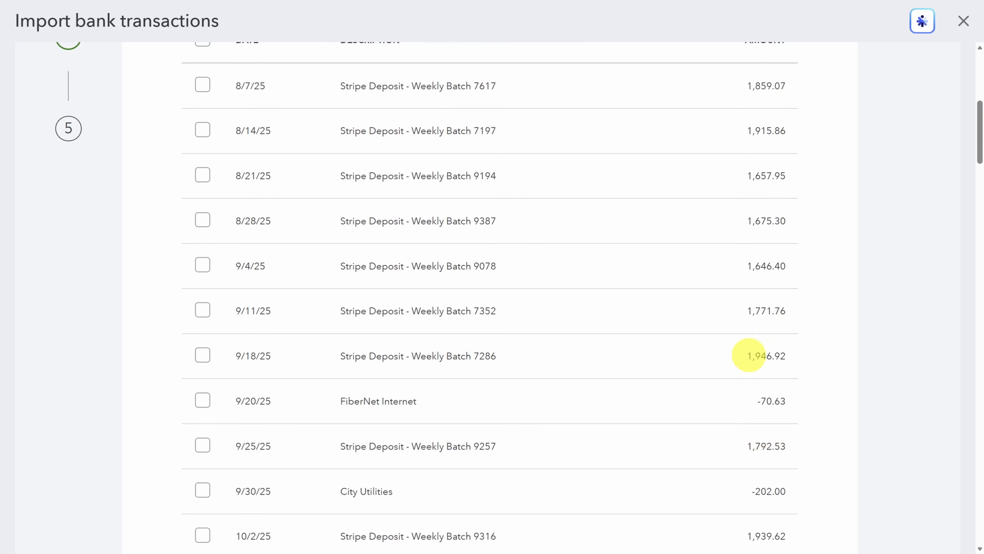
double_click(787, 355)
double_click(787, 400)
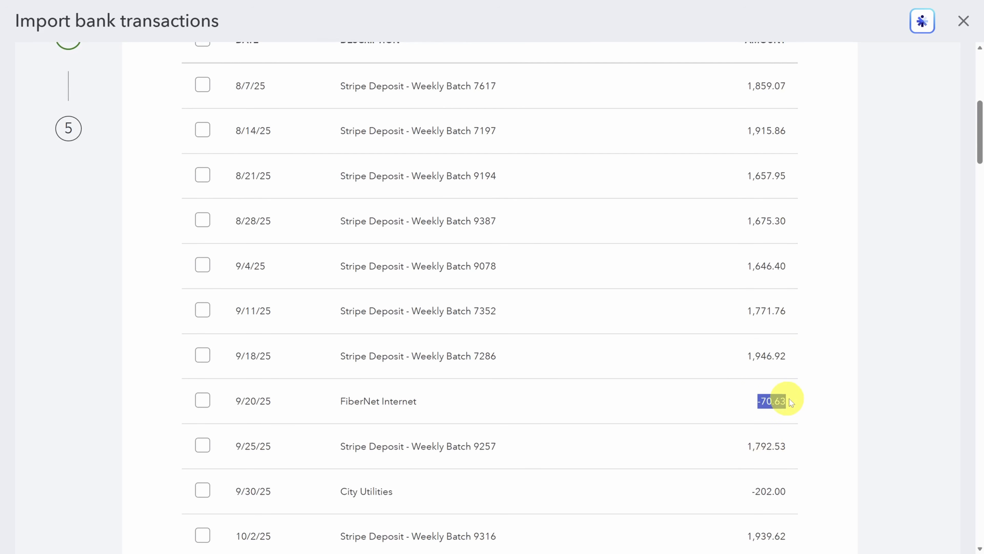
scroll(791, 399, up, 10)
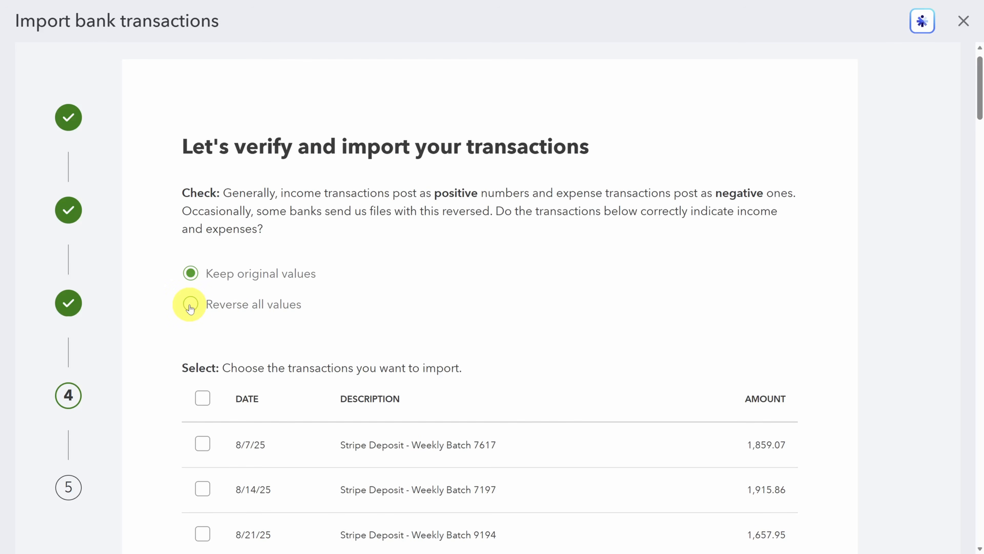
scroll(189, 307, down, 3)
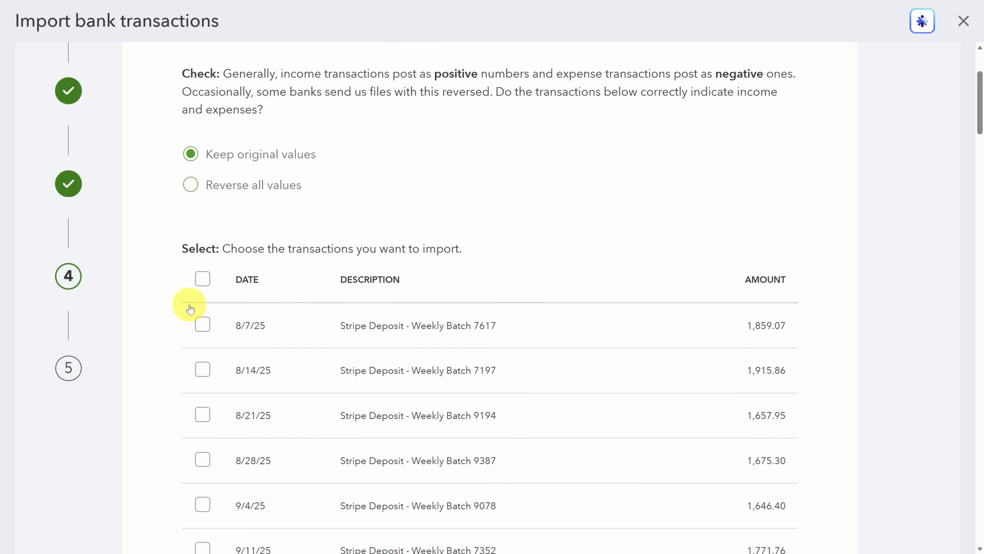
click(203, 278)
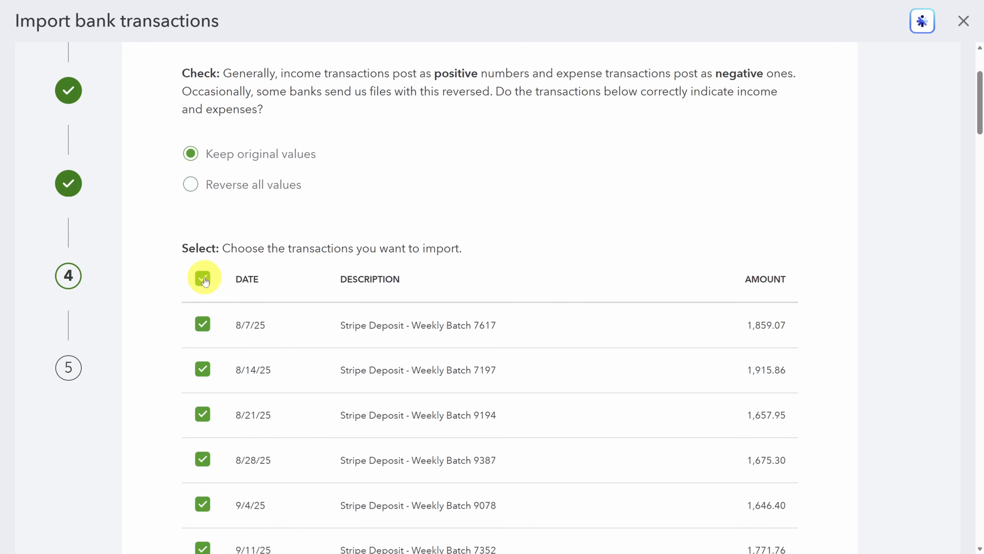
Continue past the transaction list and confirm importing all 76 transactions
scroll(204, 283, down, 15)
scroll(204, 288, down, 20)
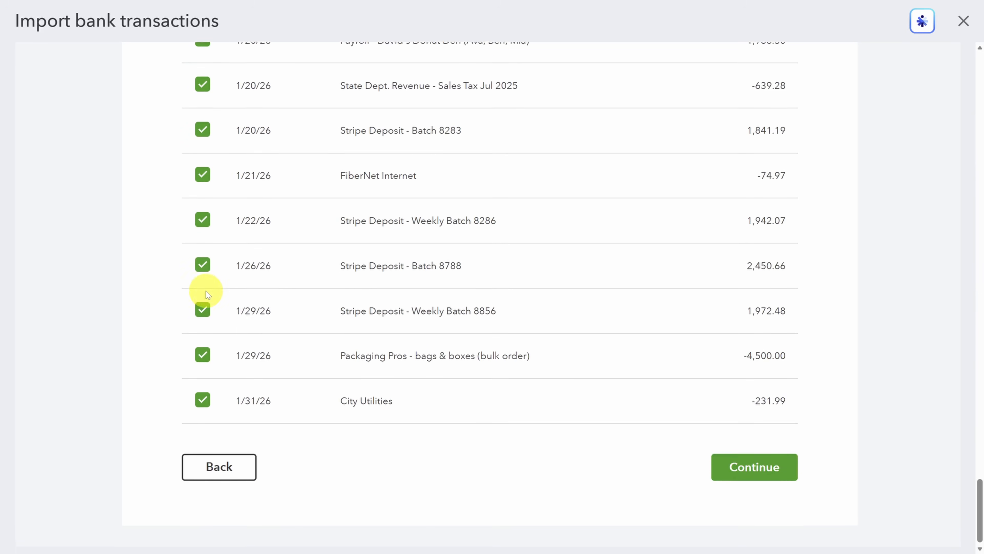
click(754, 460)
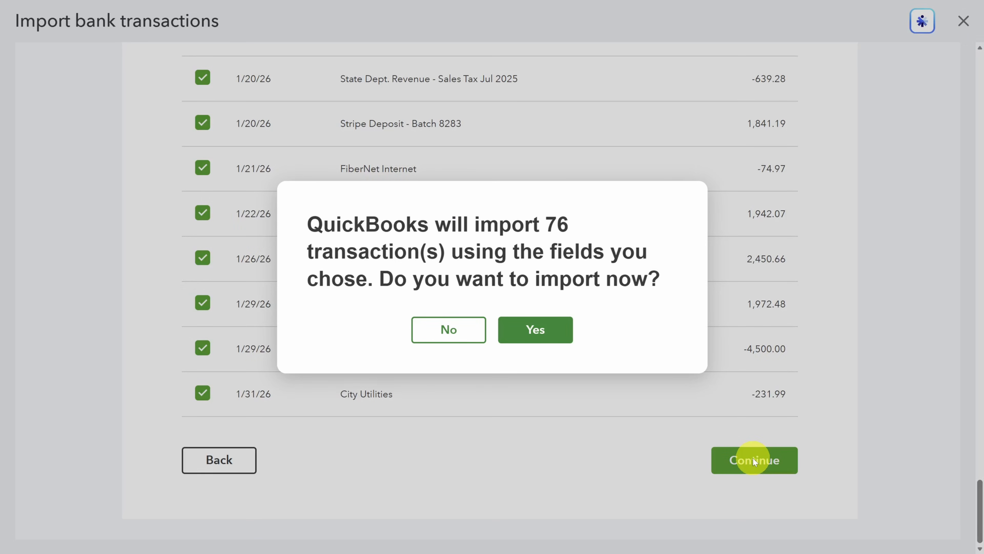
click(532, 330)
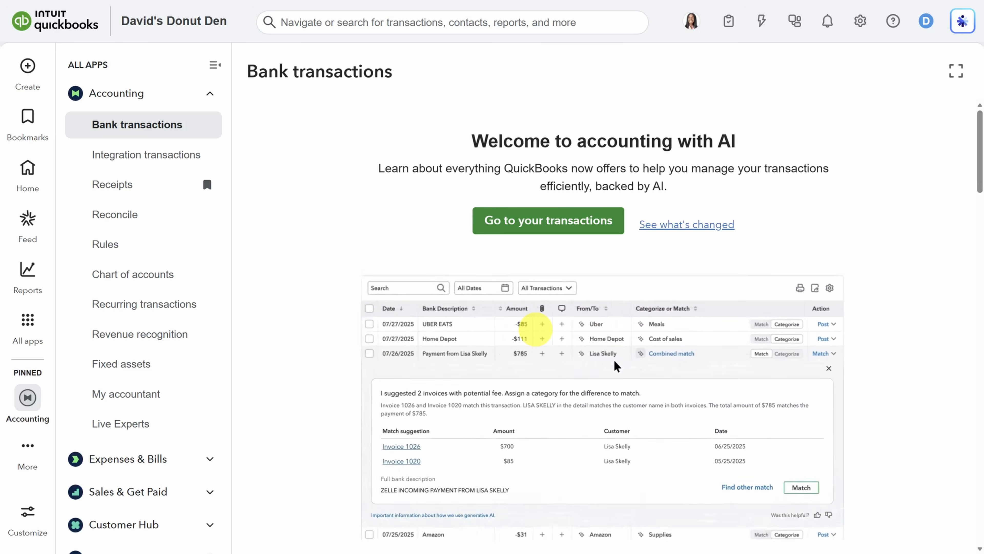
Open the imported transactions list in full screen and scroll through the suggested categories
click(543, 221)
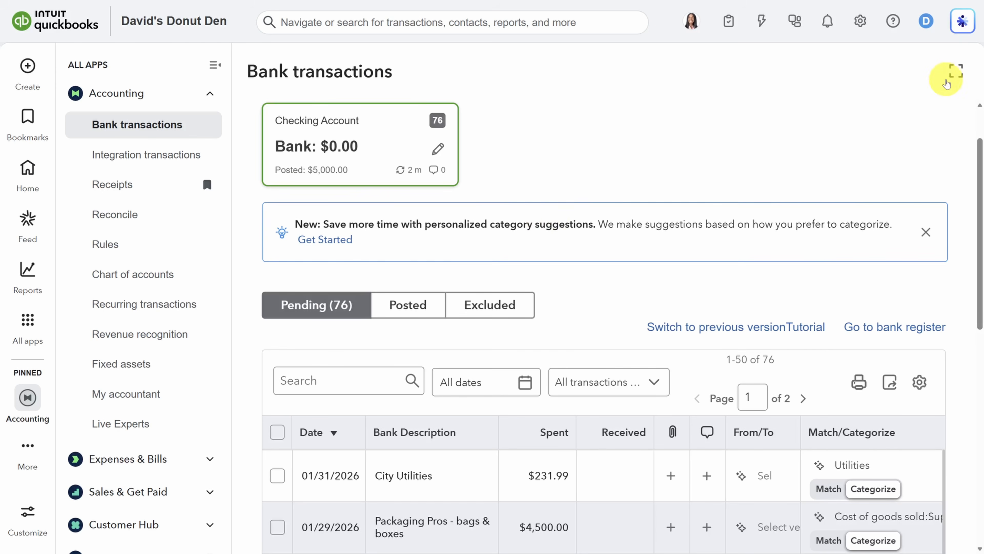
click(956, 72)
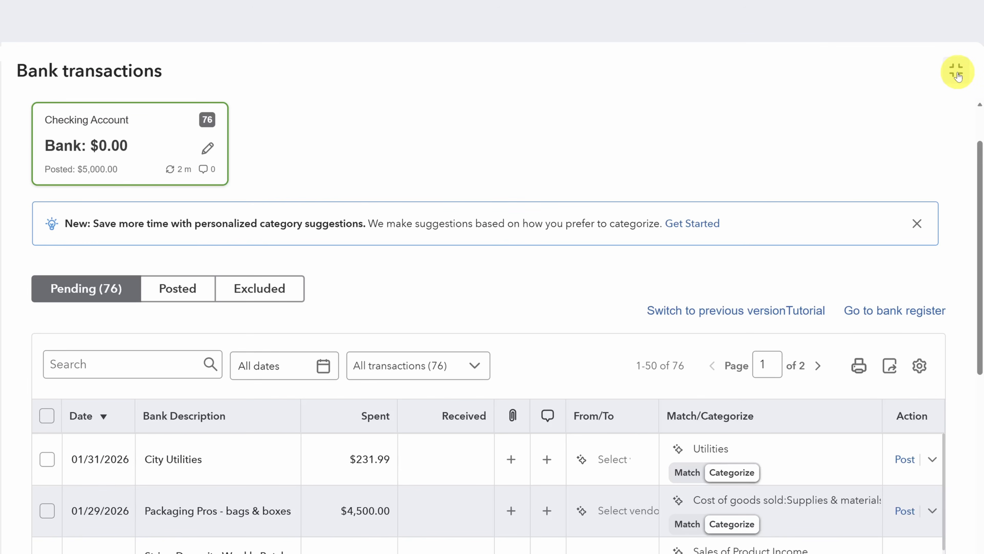
scroll(665, 113, down, 5)
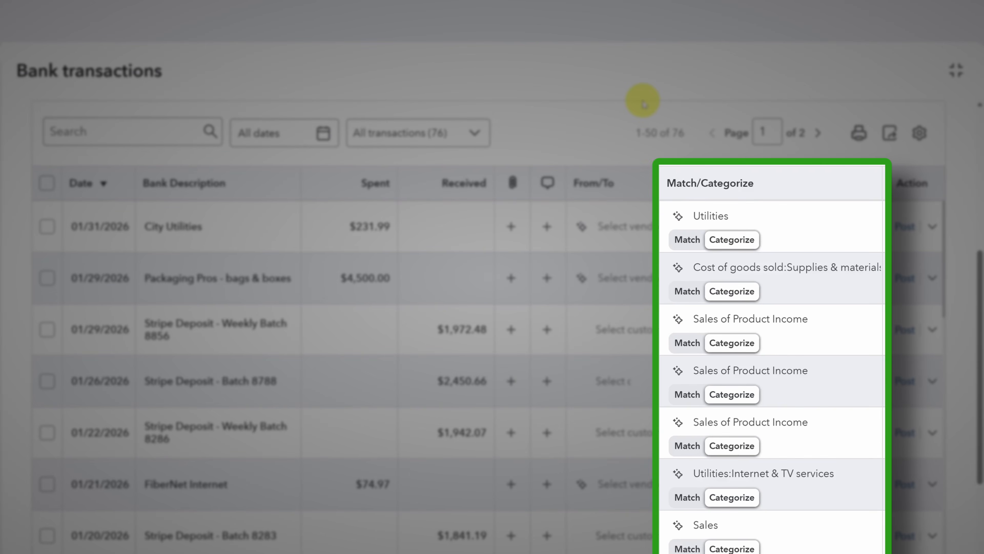
scroll(651, 132, down, 5)
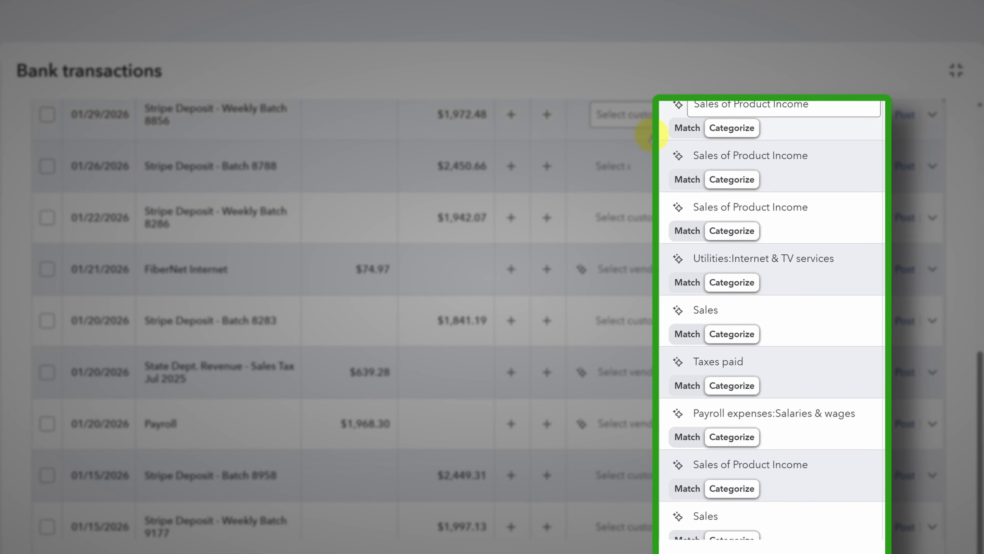
scroll(651, 136, up, 4)
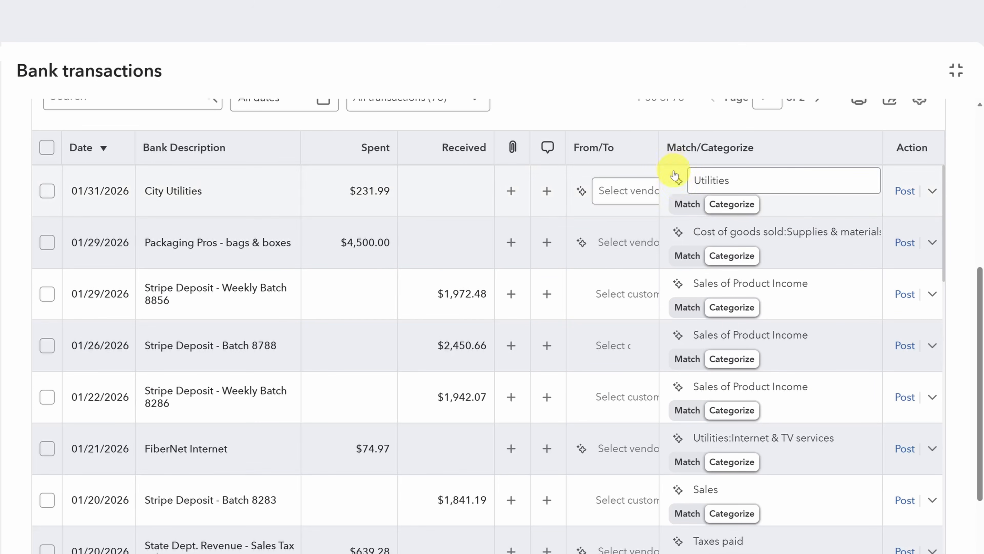
View the AI reasoning behind the City Utilities and Packaging Pros category suggestions
click(678, 180)
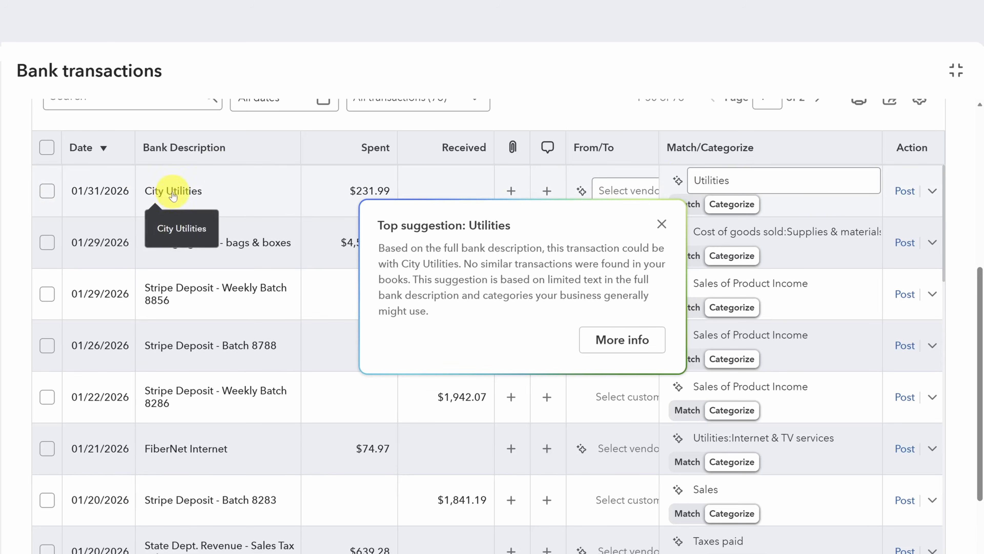
click(660, 224)
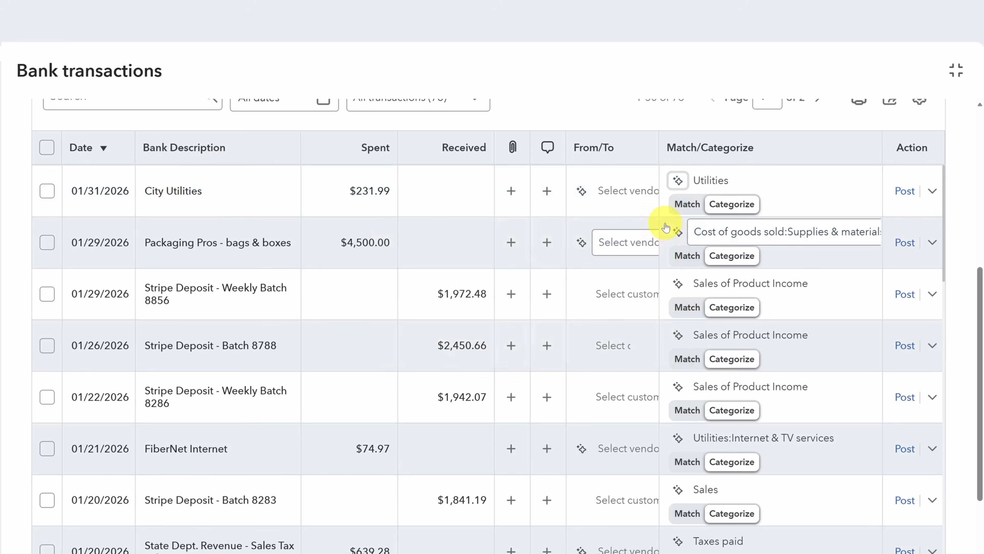
click(678, 233)
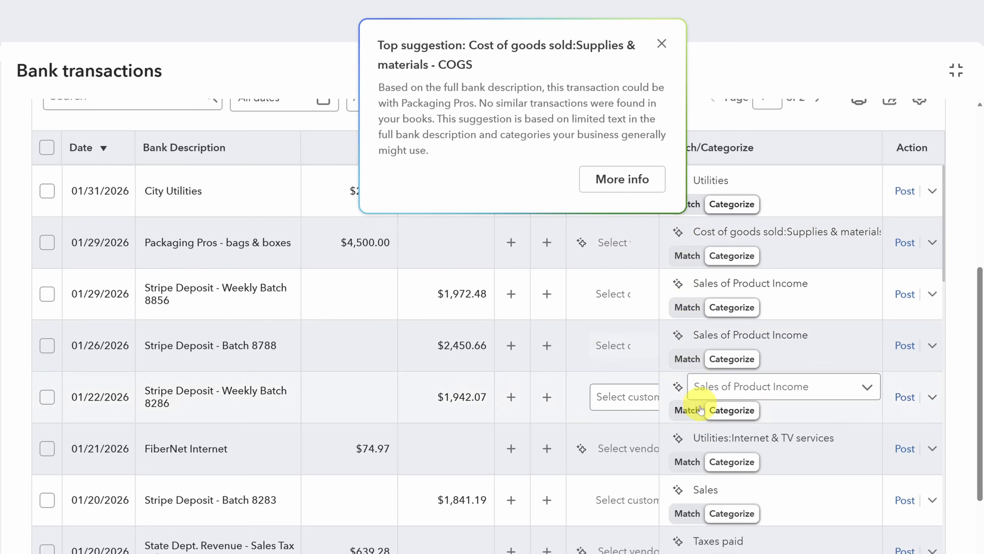
Categorize the 01/20/2026 deposit as Sales of Product Income and expand the FiberNet Internet transaction
click(719, 489)
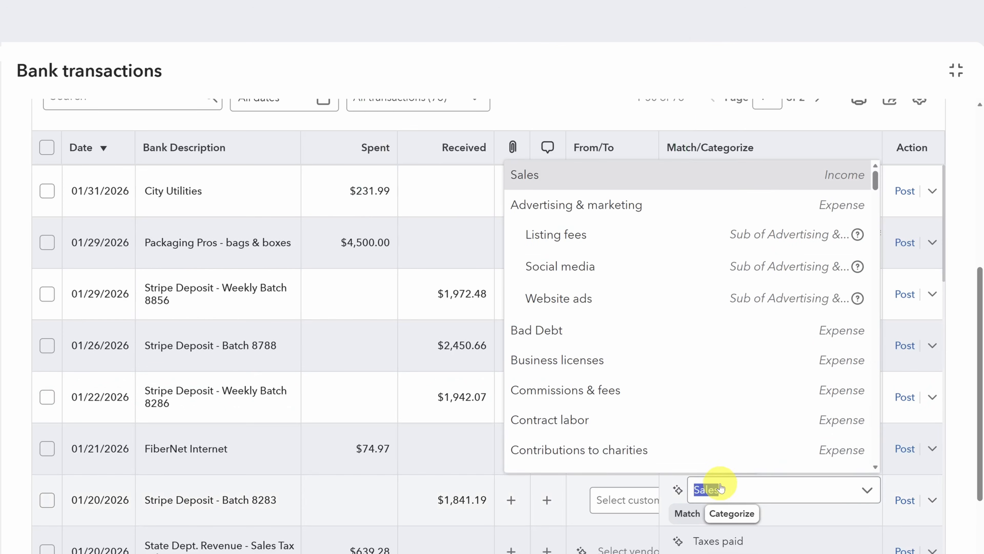
scroll(651, 287, down, 5)
scroll(652, 290, down, 20)
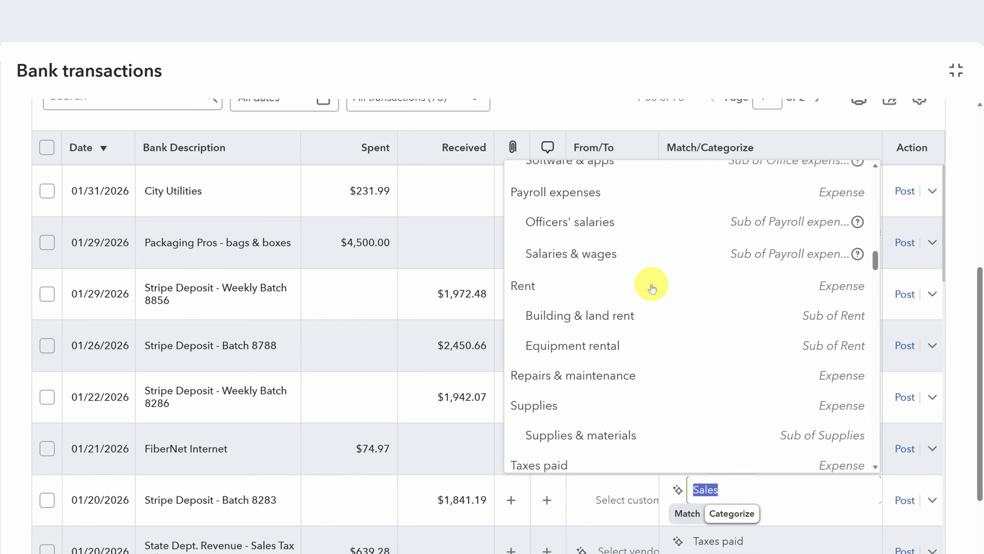
scroll(651, 289, down, 10)
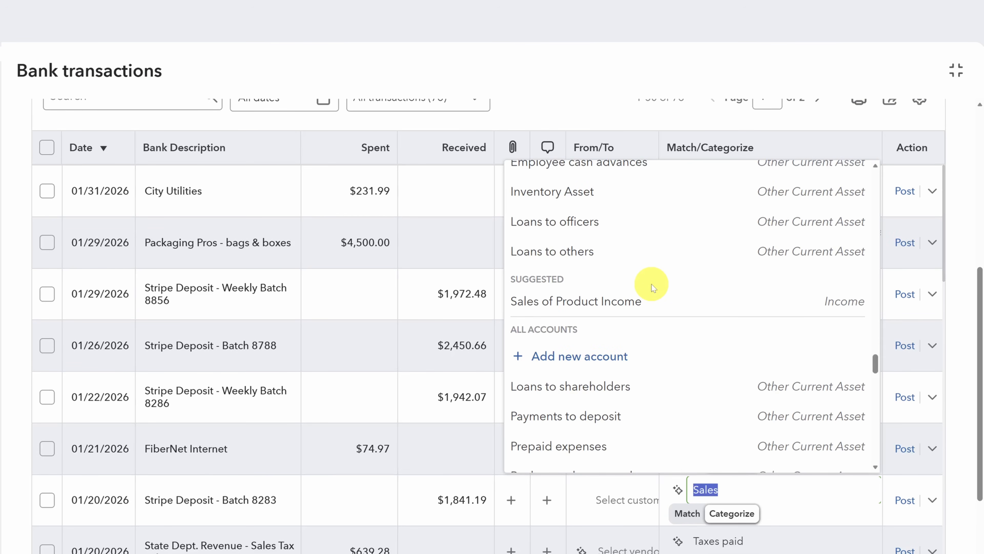
scroll(651, 285, up, 3)
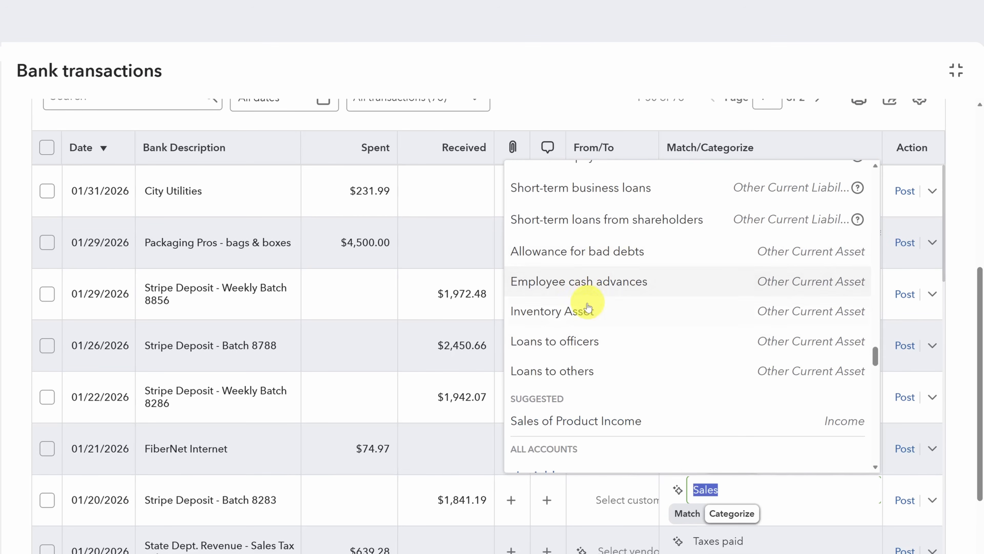
click(604, 422)
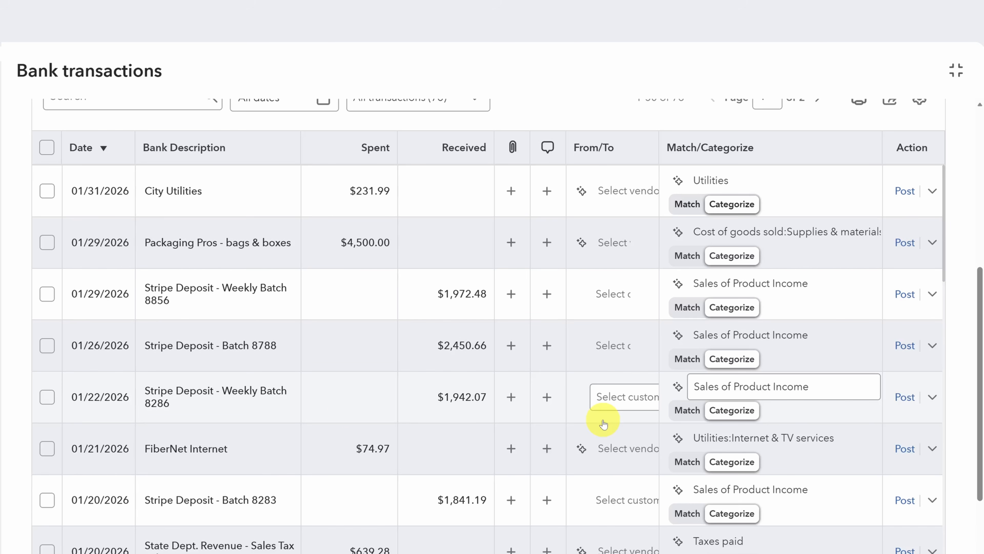
click(282, 430)
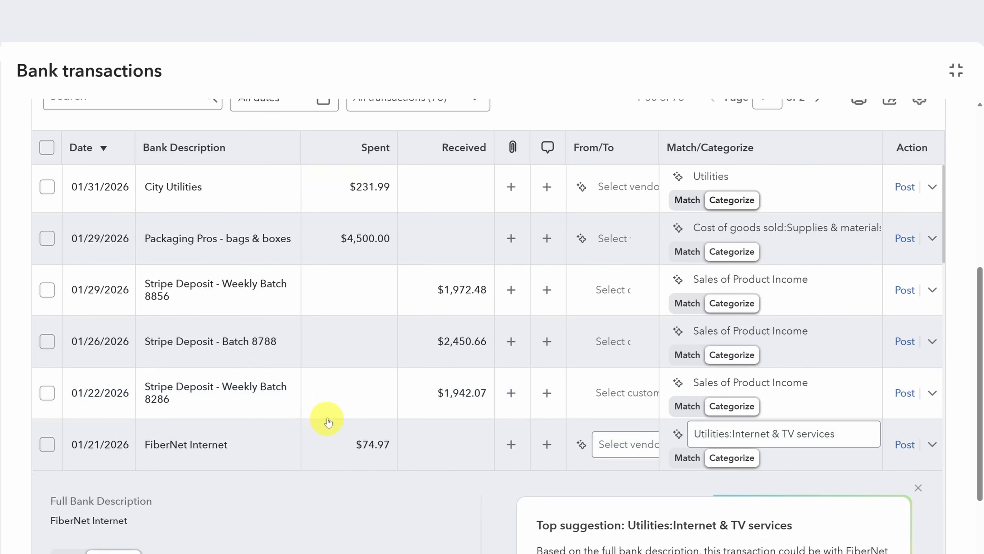
Take the suggested FiberNet Internet vendor for the transaction and add it to the vendor list
scroll(327, 422, down, 6)
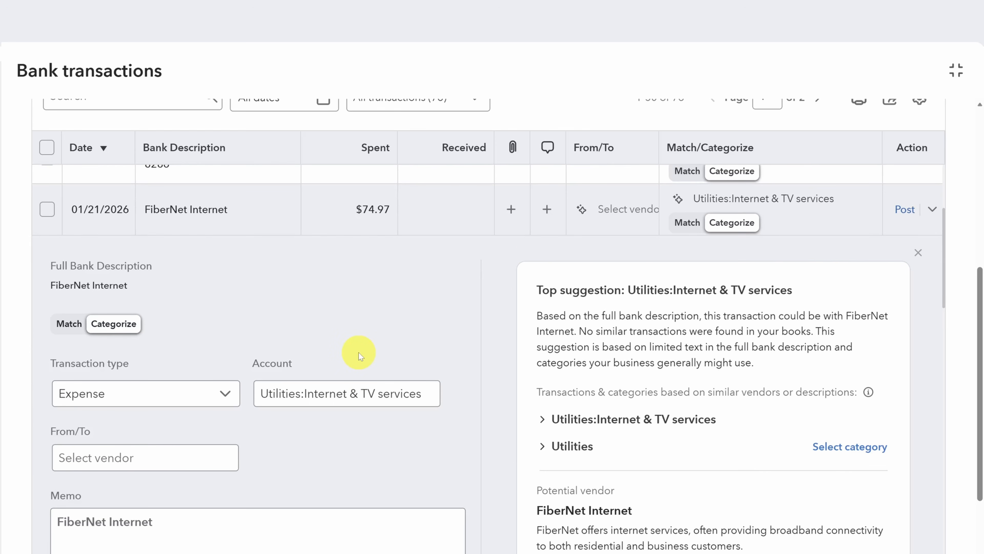
click(643, 211)
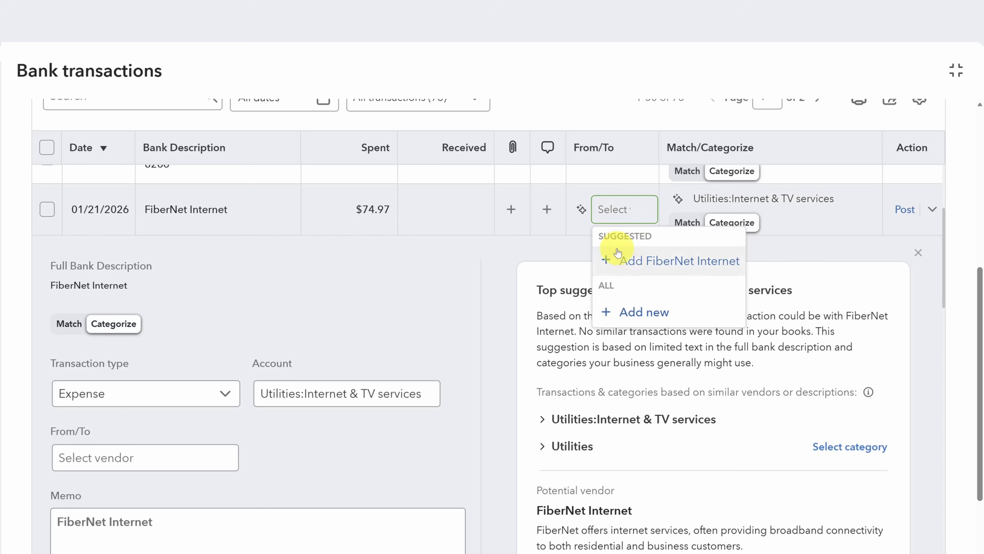
click(581, 210)
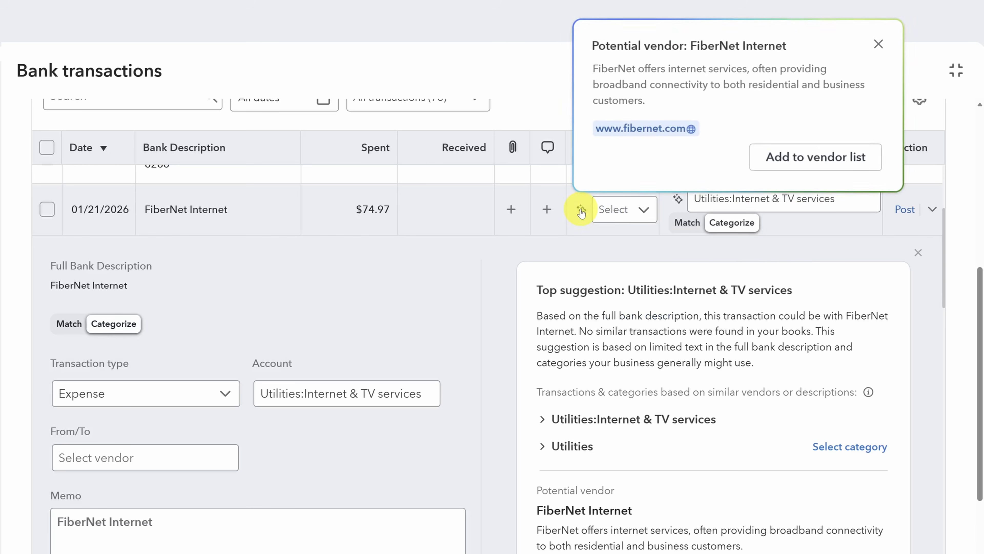
click(815, 158)
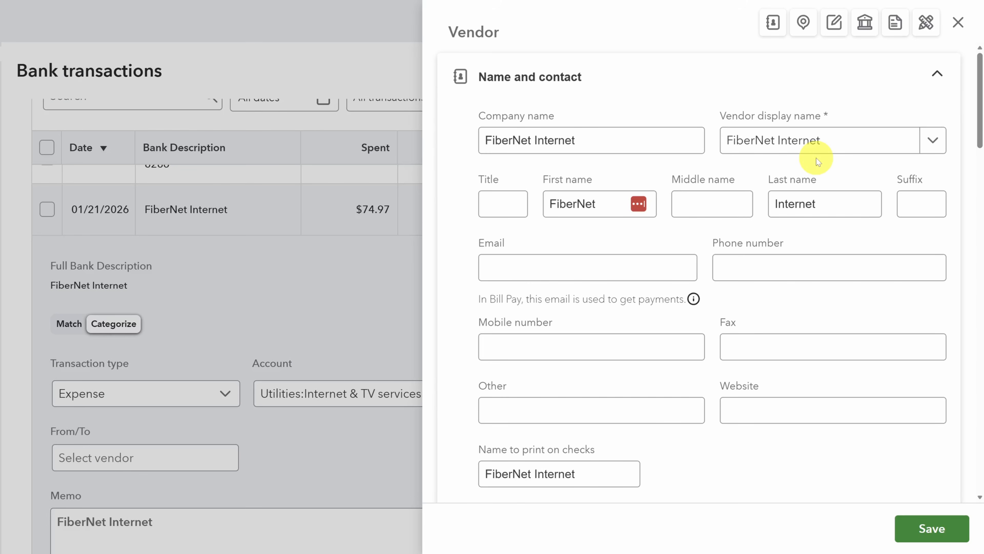
Clear the vendor's First and Last name fields and save FiberNet Internet
drag(624, 204, 514, 201)
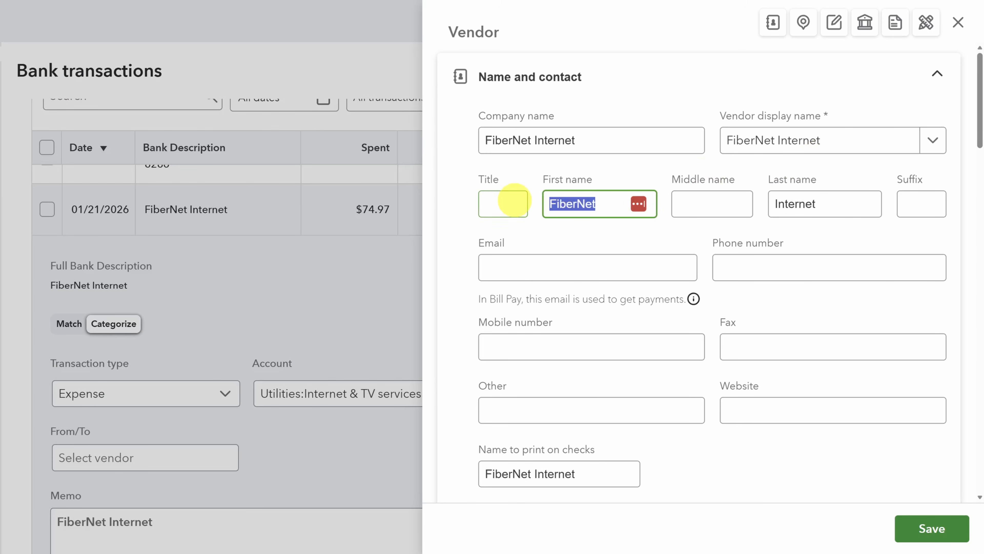
key(BackSpace)
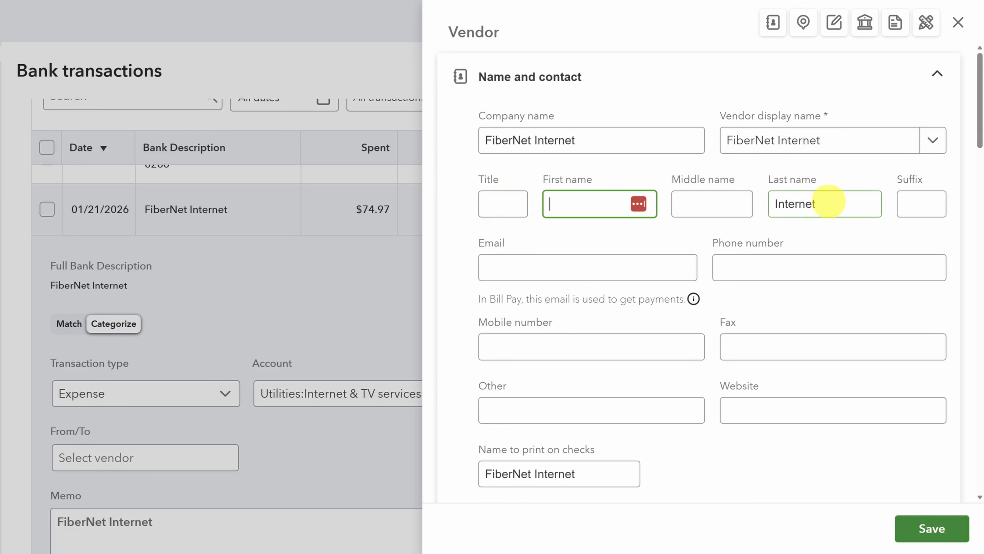
drag(830, 202, 752, 197)
key(BackSpace)
scroll(742, 297, down, 5)
click(742, 297)
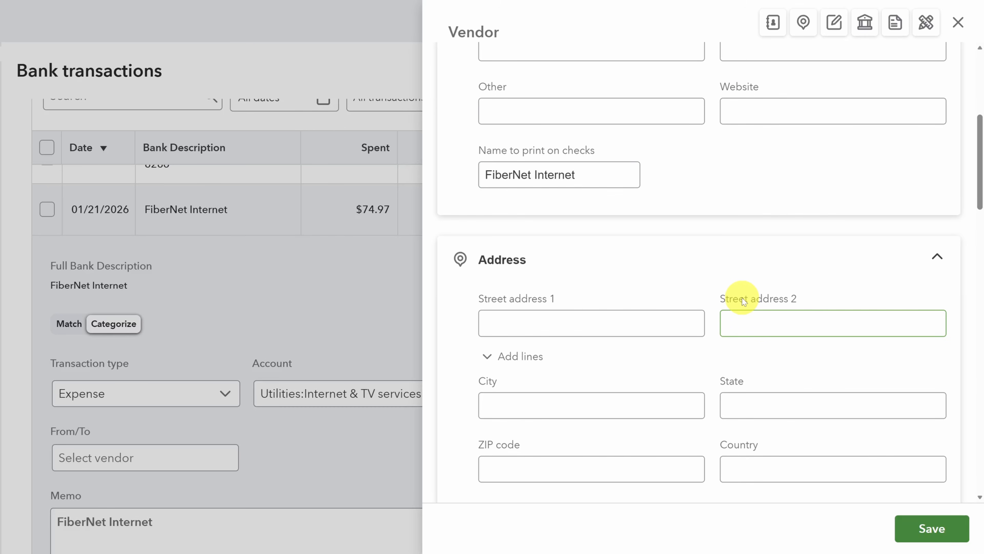
scroll(742, 297, down, 10)
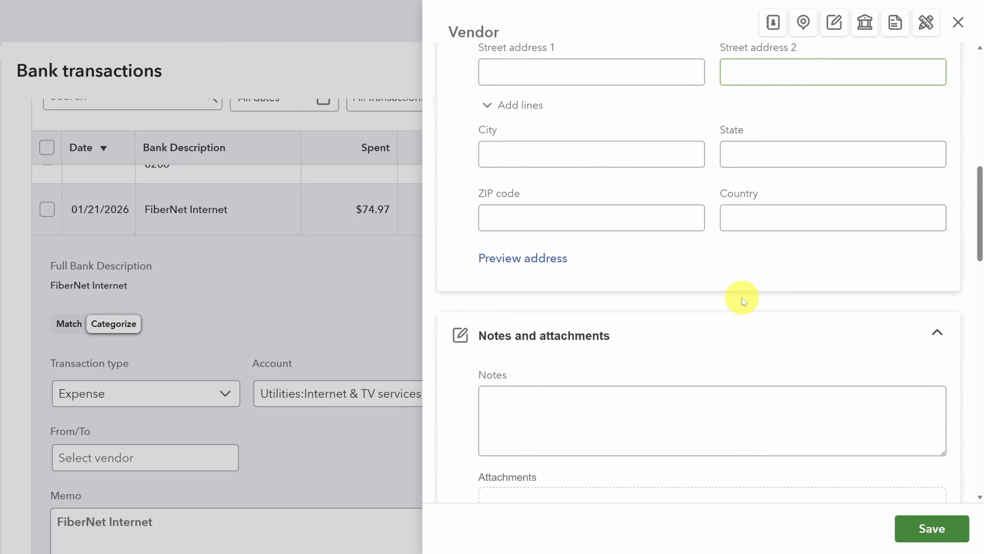
scroll(742, 298, down, 10)
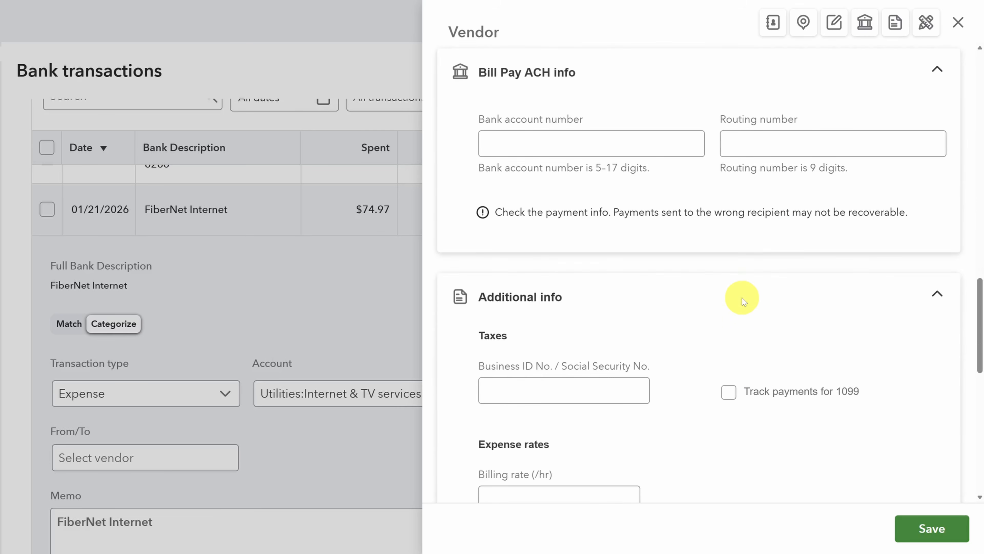
scroll(742, 298, down, 8)
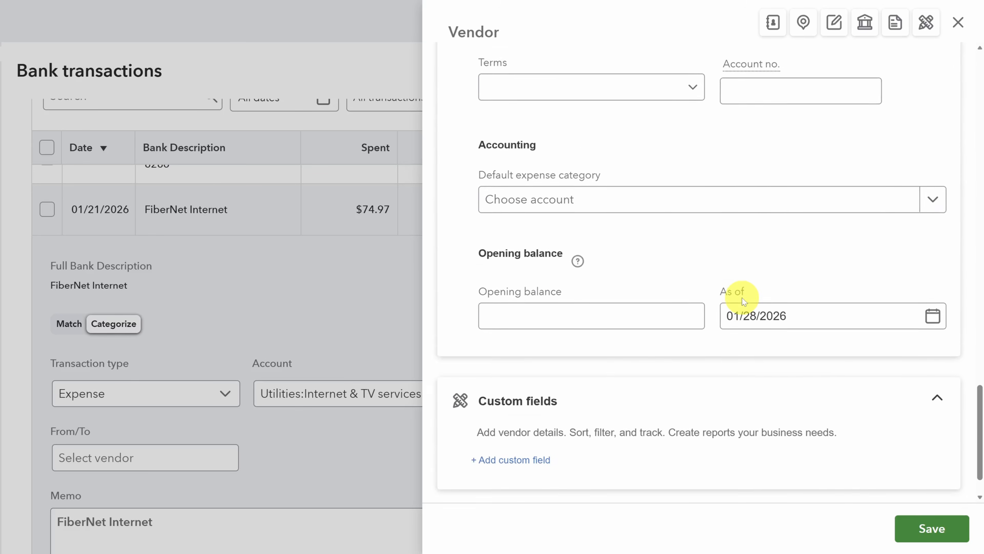
click(929, 530)
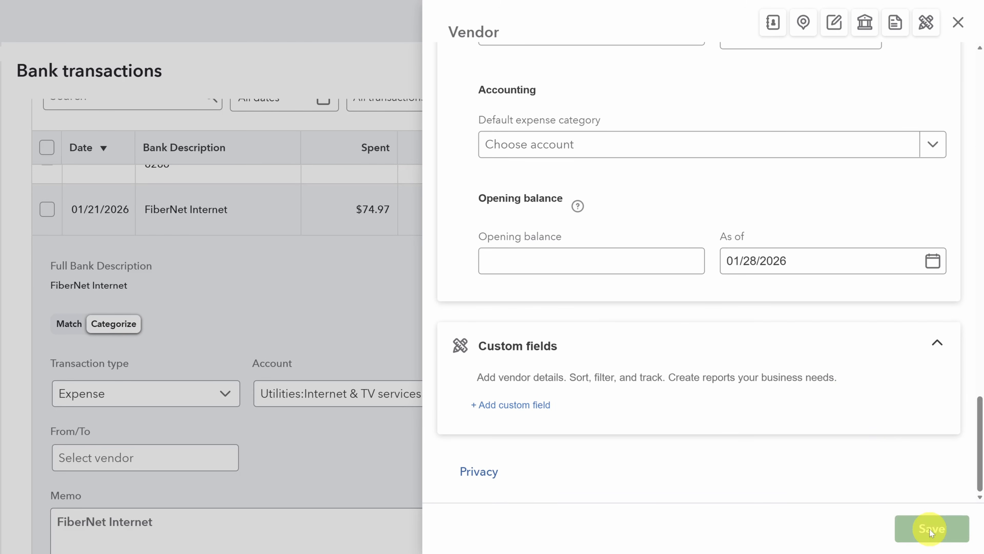
scroll(930, 529, down, 15)
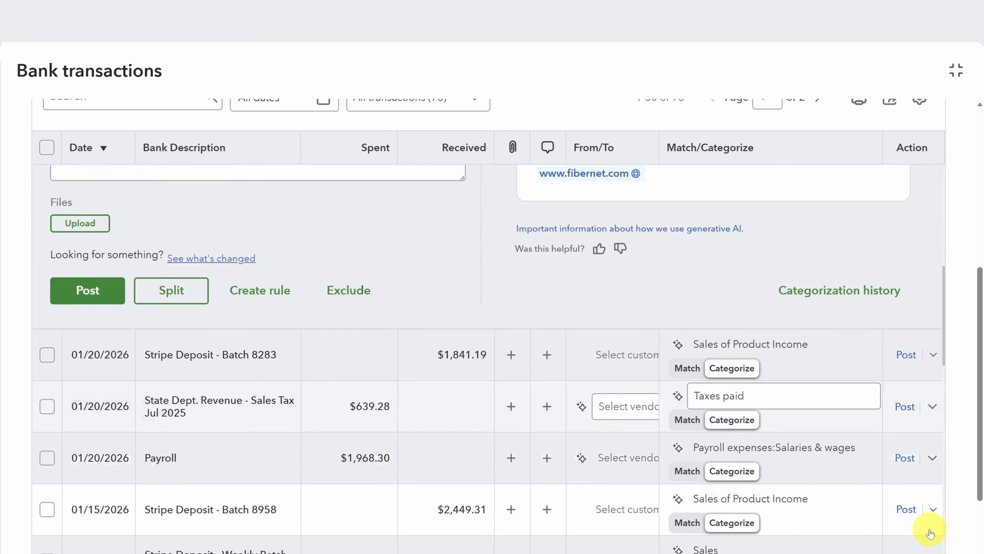
Select the 12/20/2025 State Dept. Revenue sales tax payment and create a bank rule from it
scroll(929, 533, down, 10)
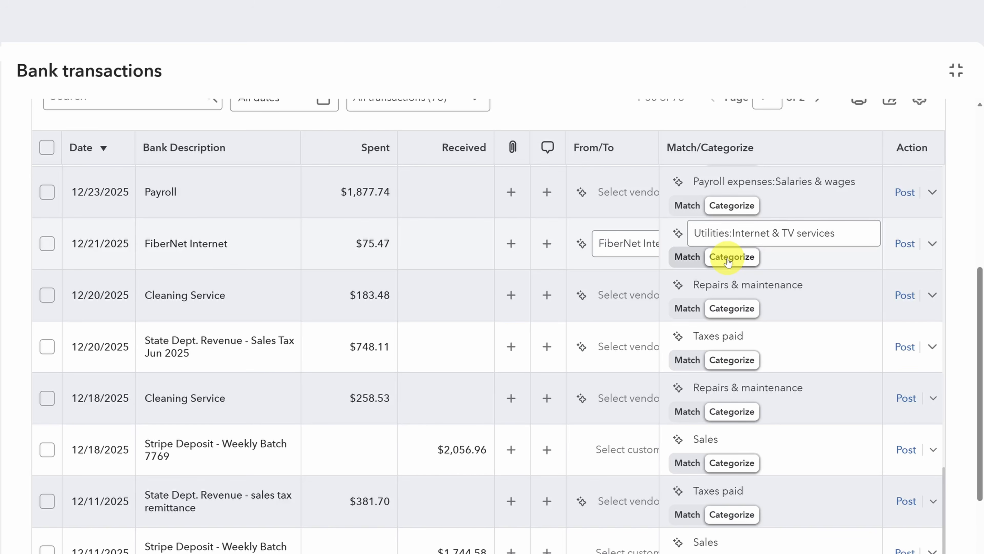
click(442, 340)
scroll(442, 339, down, 9)
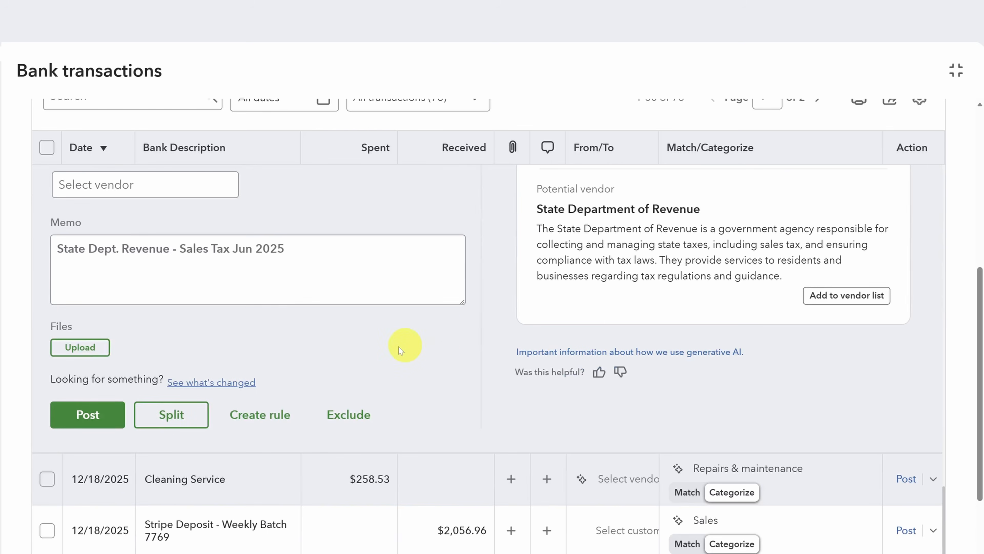
click(257, 412)
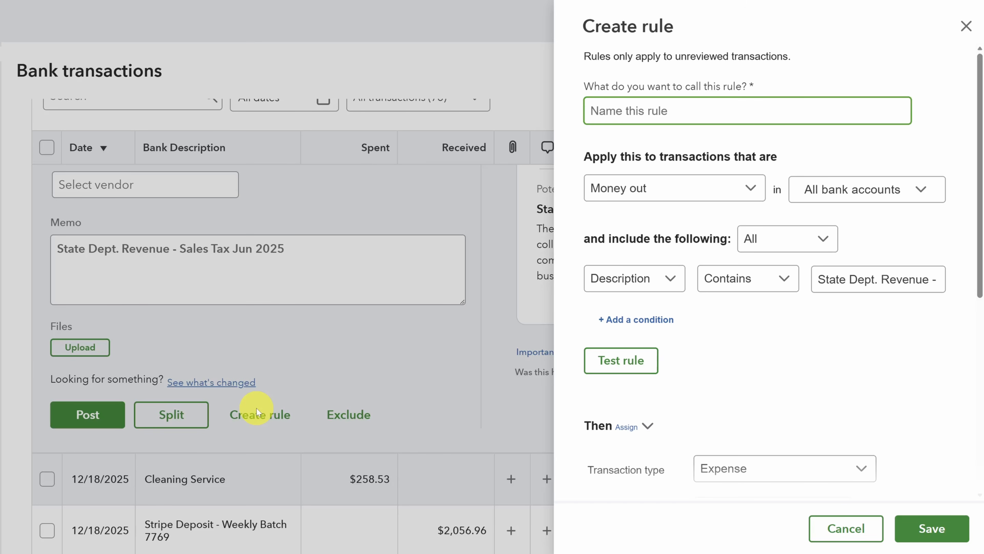
Name the rule 'D-SalesTax -> CV-Taxes', set Description contains 'Sales Tax', and test it
text(D-SalesTax)
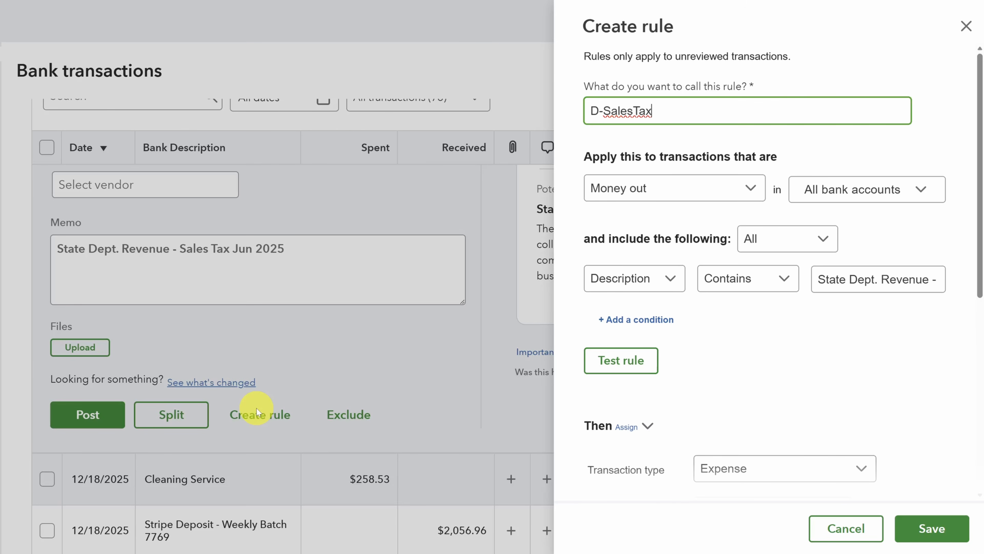
text( -> CV-Taxes)
key(Tab)
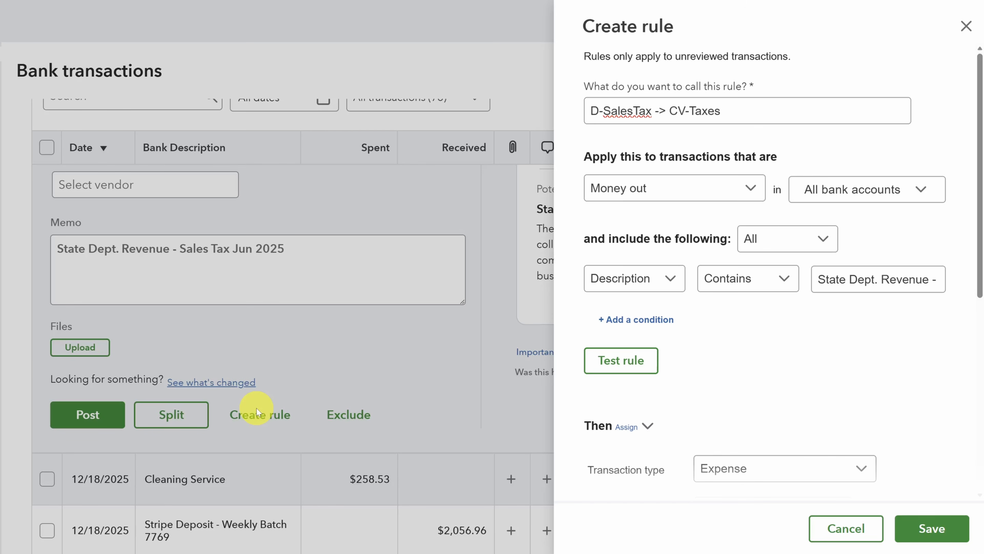
click(843, 280)
key(ctrl+a)
text(Sales )
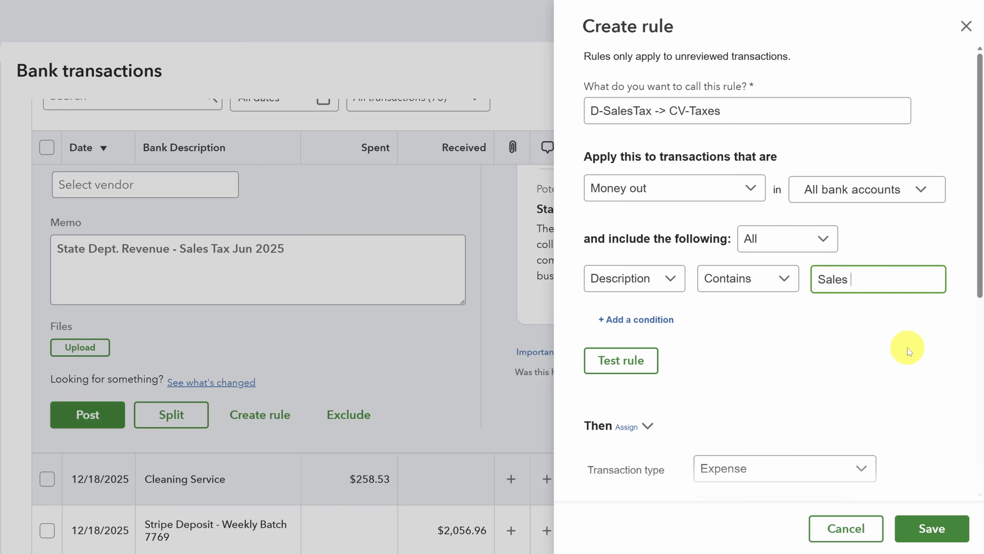
text(Tax)
click(633, 368)
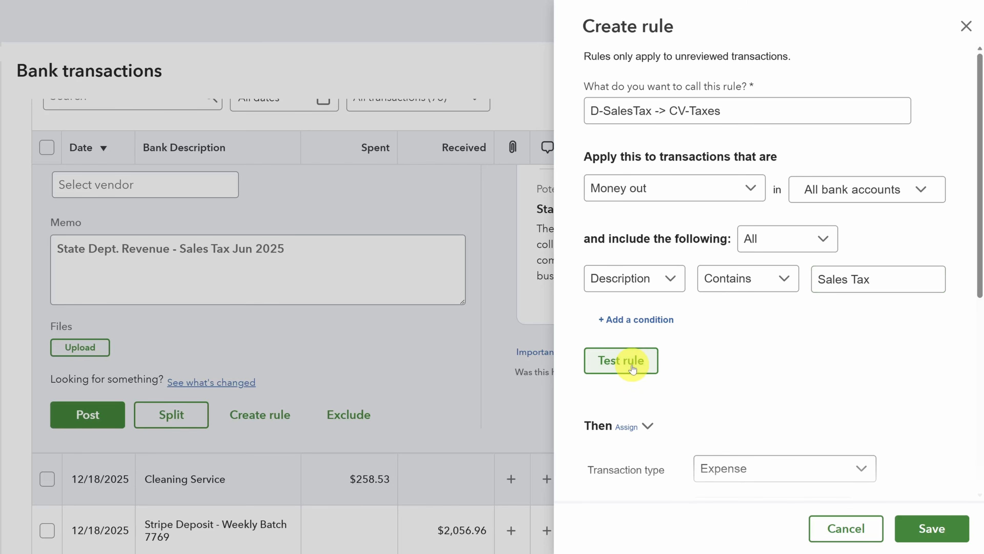
Add a new vendor payee, clear the bank memo, turn off auto-add, and save the rule
scroll(622, 371, down, 6)
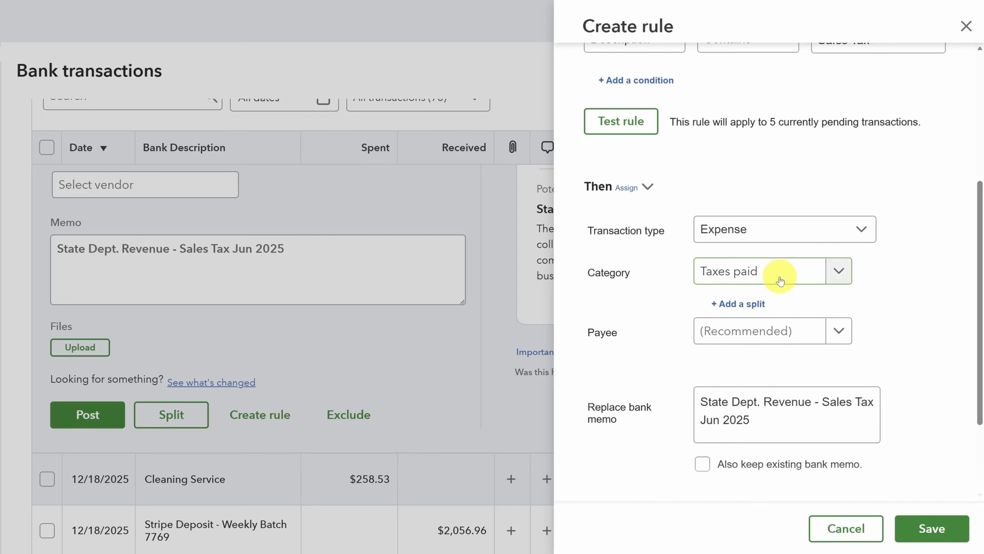
click(838, 332)
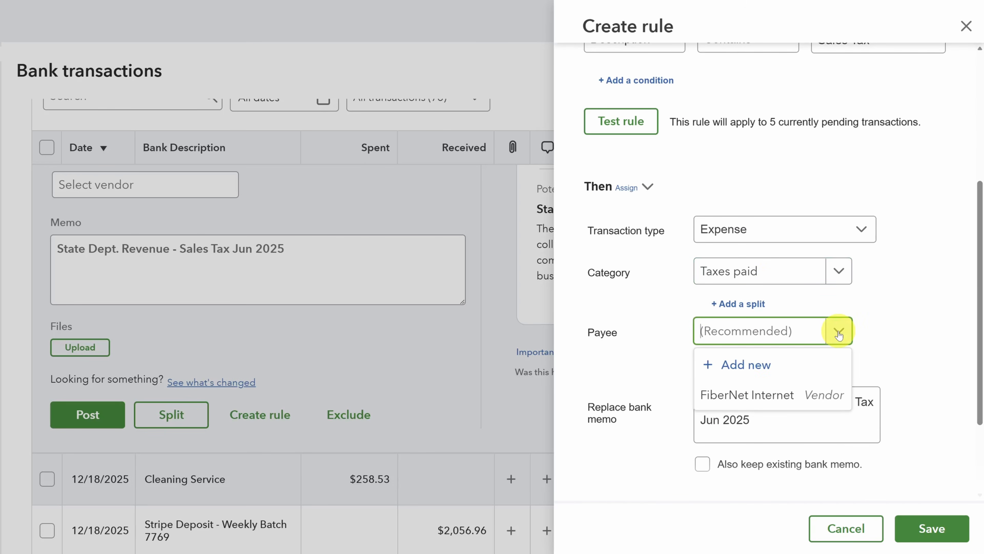
click(749, 364)
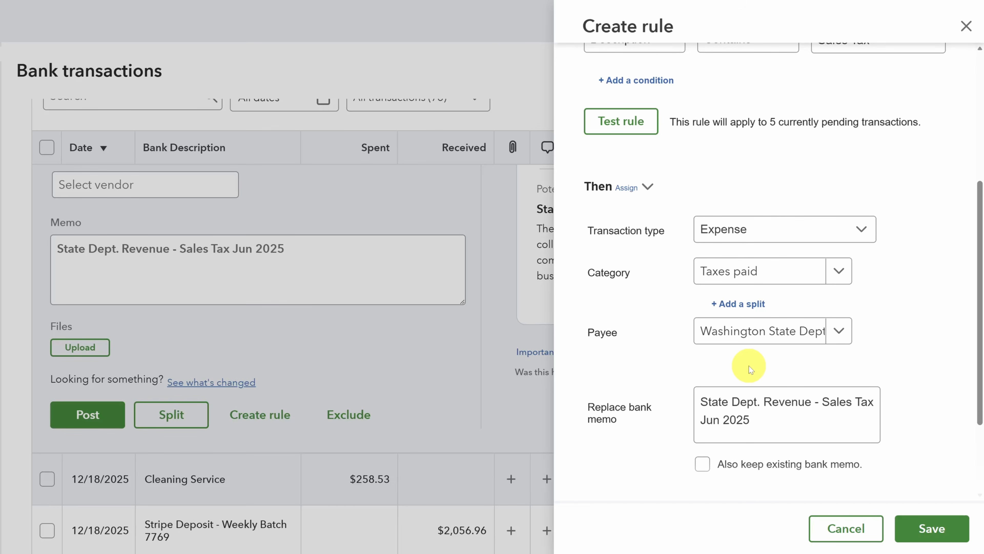
click(758, 422)
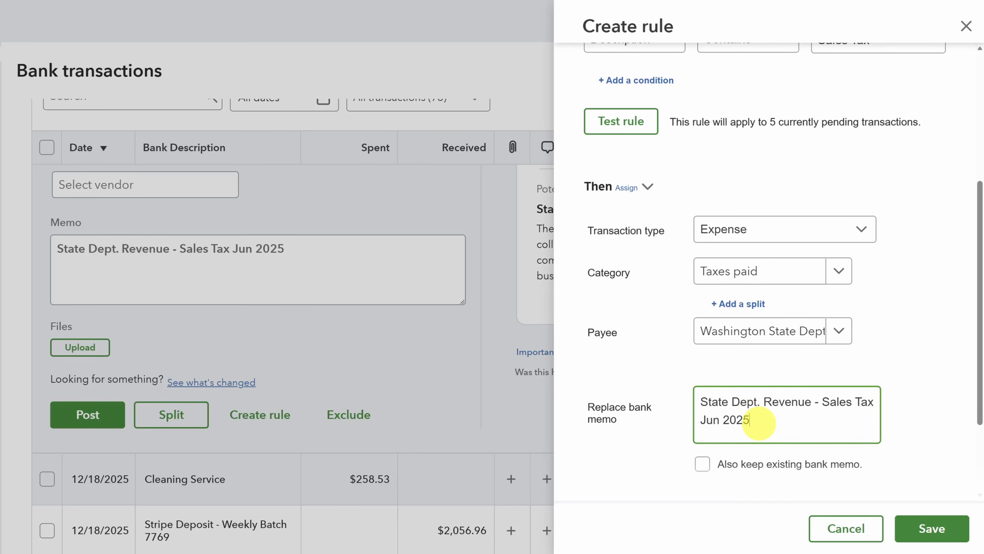
key(ctrl+a)
key(BackSpace)
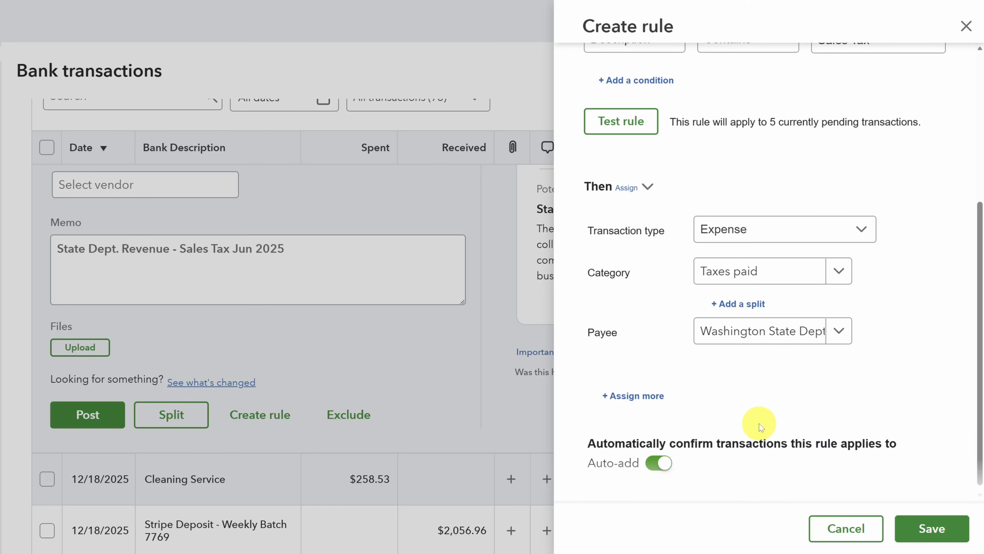
double_click(687, 443)
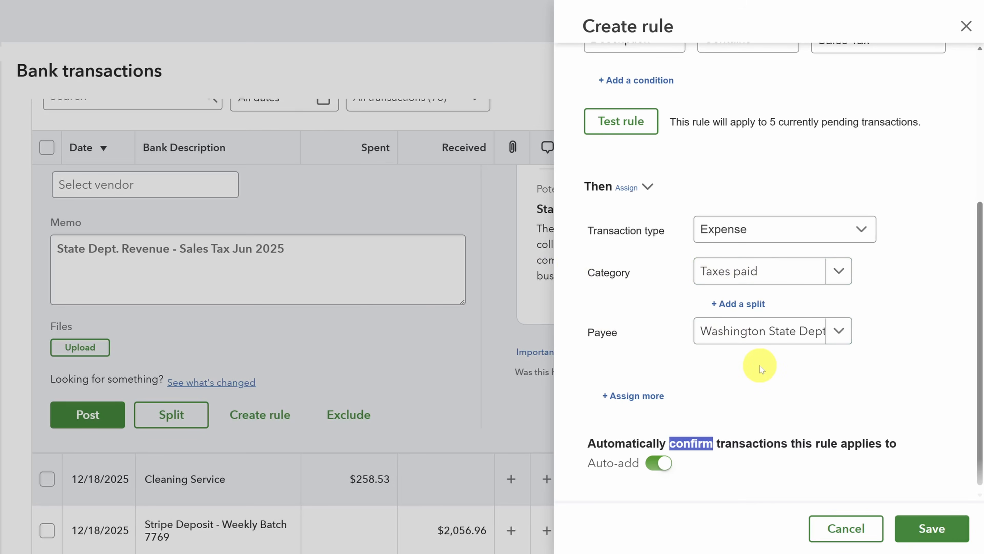
click(658, 467)
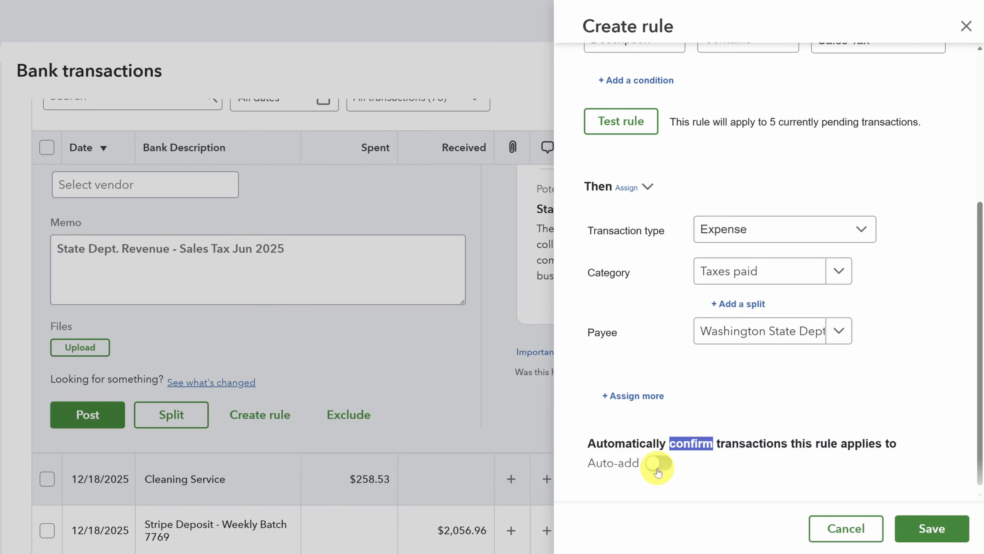
click(939, 529)
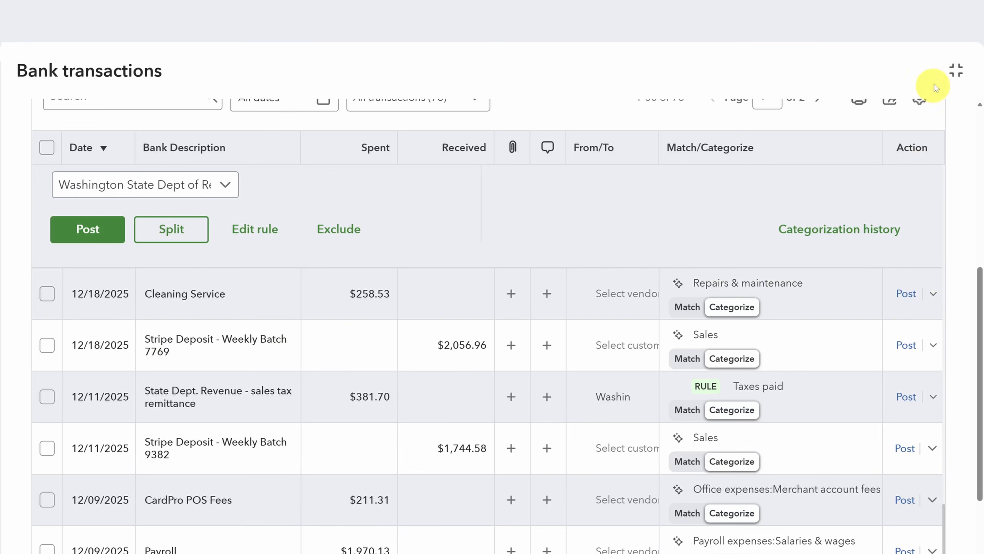
Exit the full-screen bank transactions view and go to the Receipts page
click(955, 71)
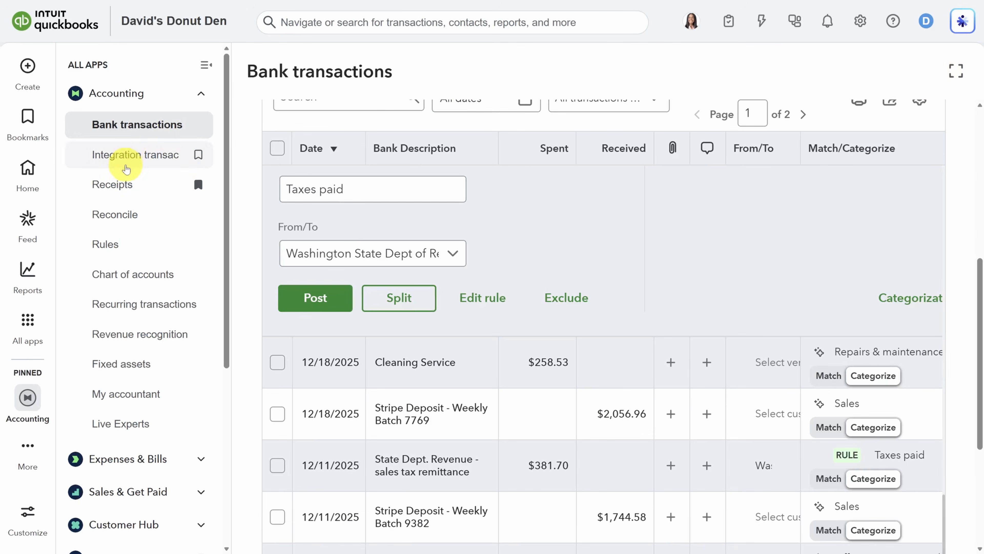
click(118, 192)
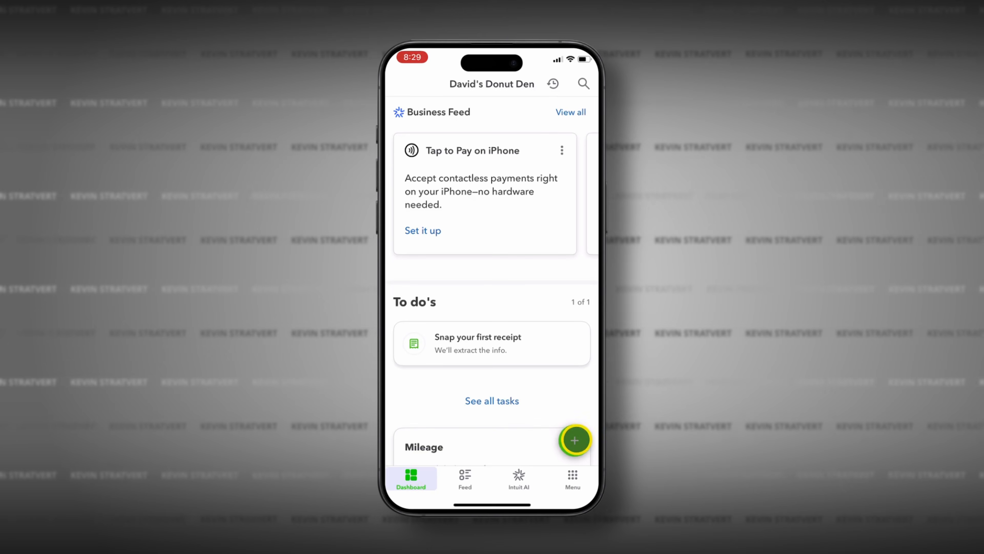
Snap a photo of the Donut Equipment Repair receipt and accept it for upload
click(575, 439)
click(554, 318)
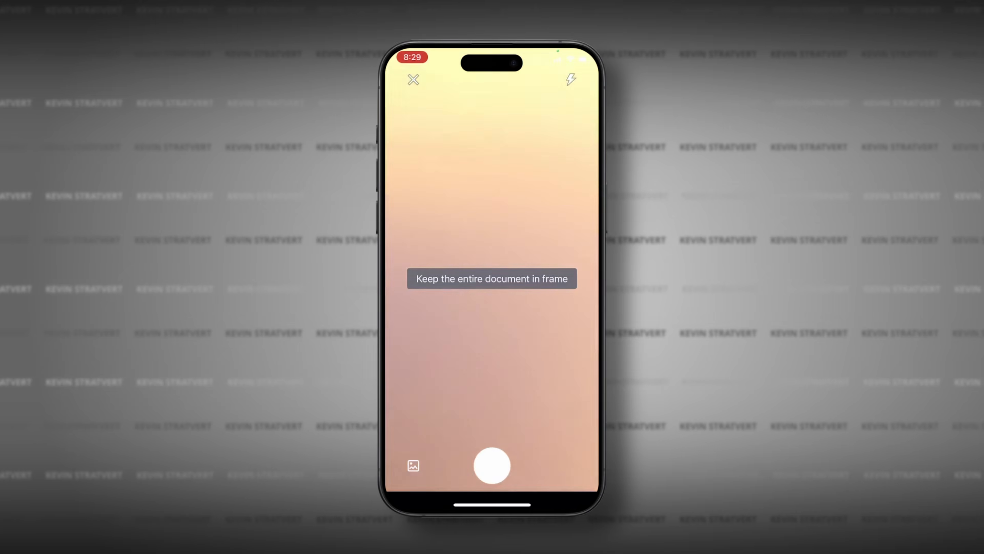
click(492, 465)
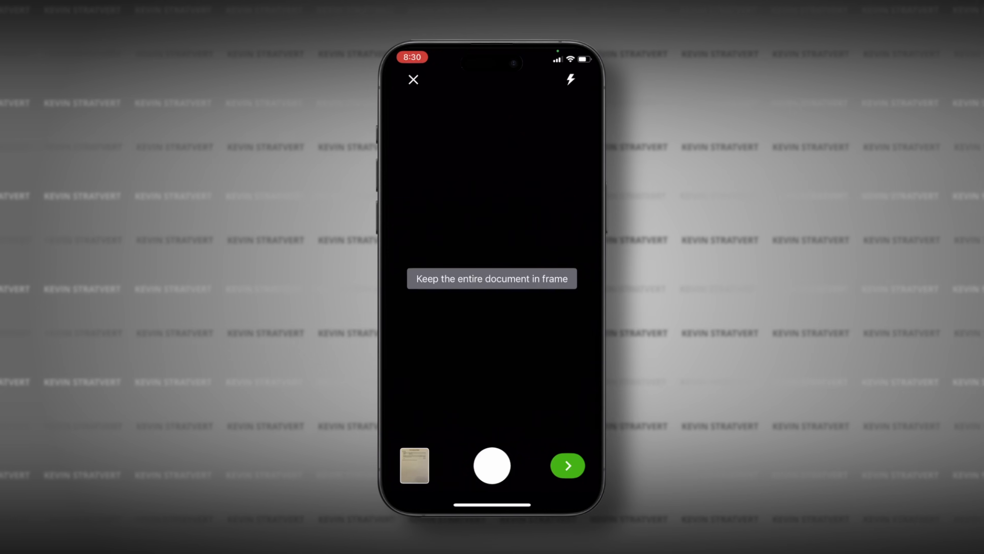
click(568, 466)
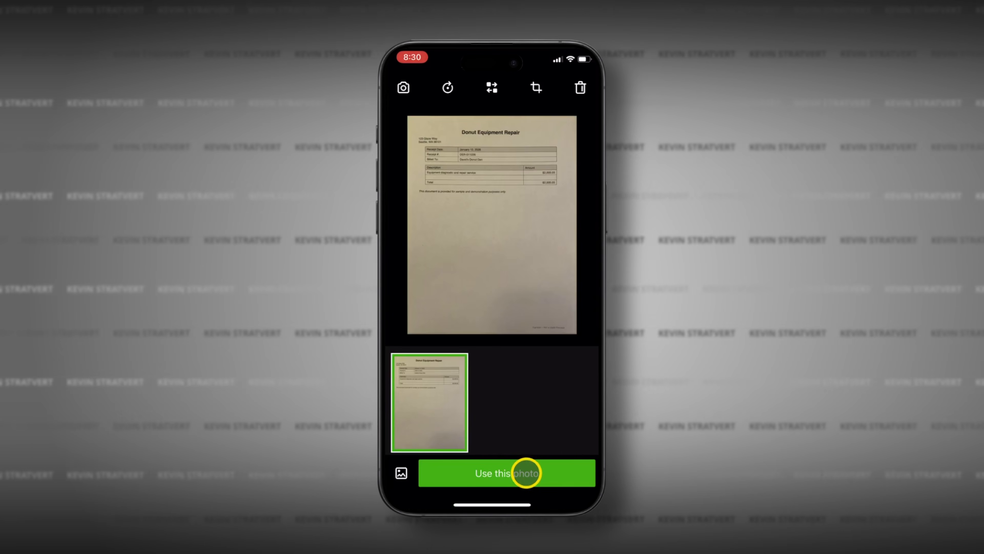
click(526, 472)
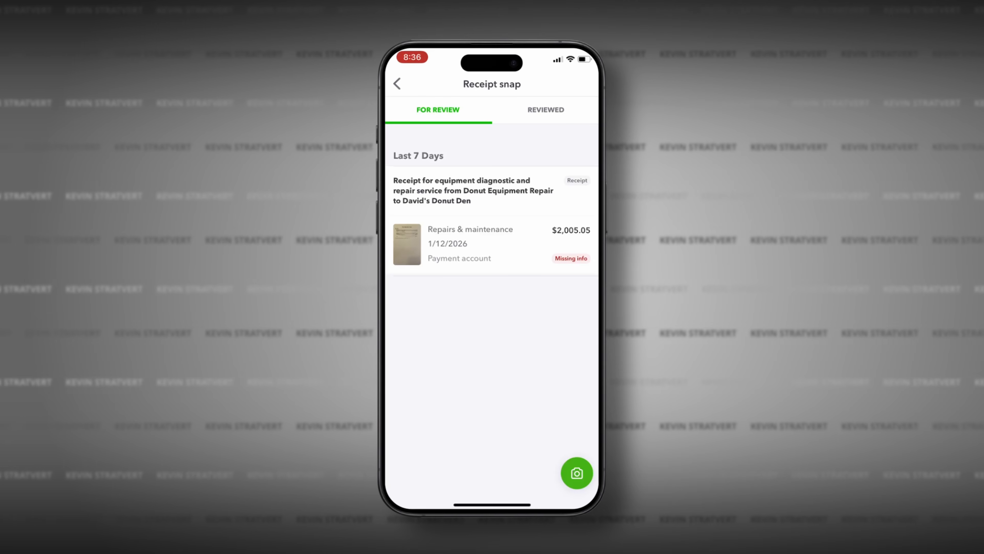
Mark the $2,005.05 repair receipt as paid by Bank Transfer from Checking Account and save it
click(456, 194)
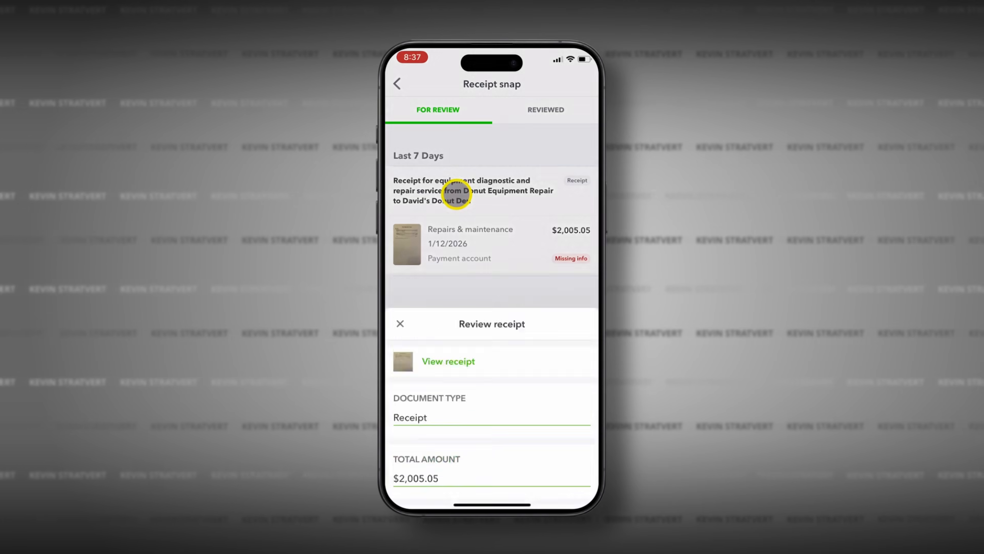
scroll(456, 193, down, 3)
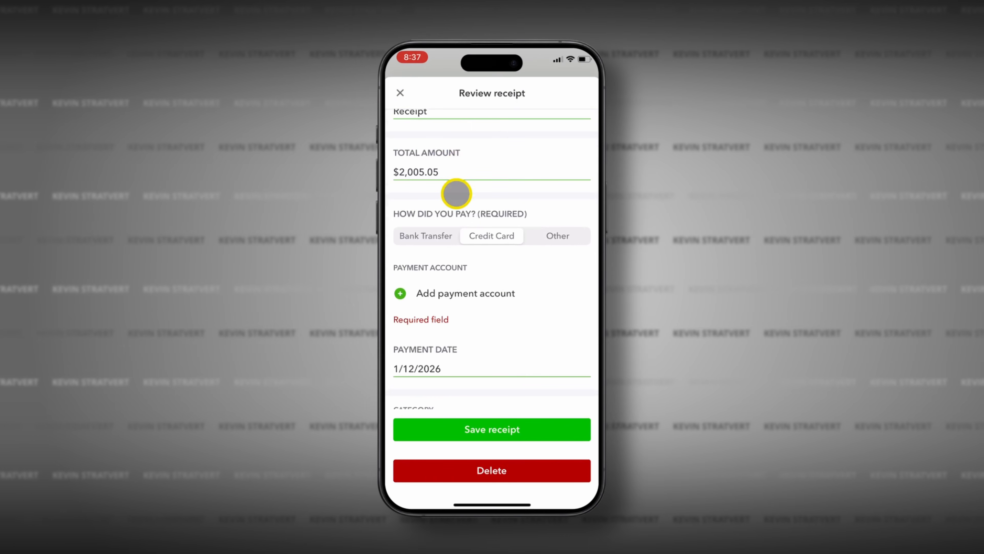
click(433, 234)
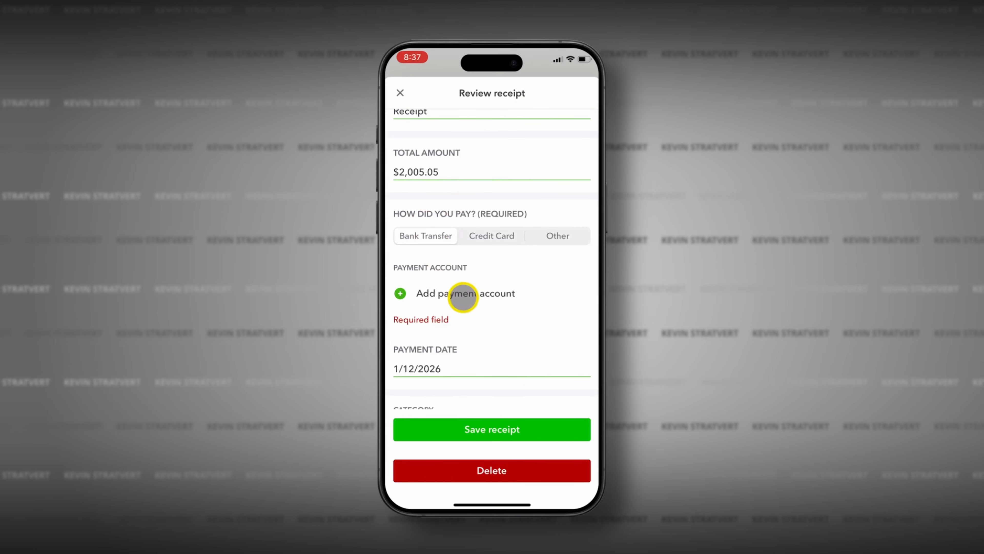
click(461, 293)
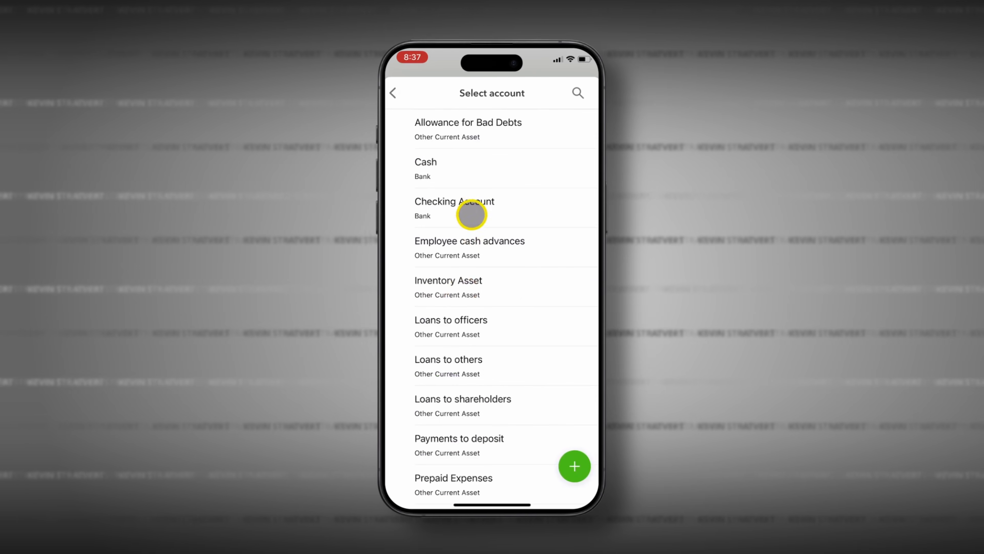
click(470, 213)
scroll(470, 216, down, 5)
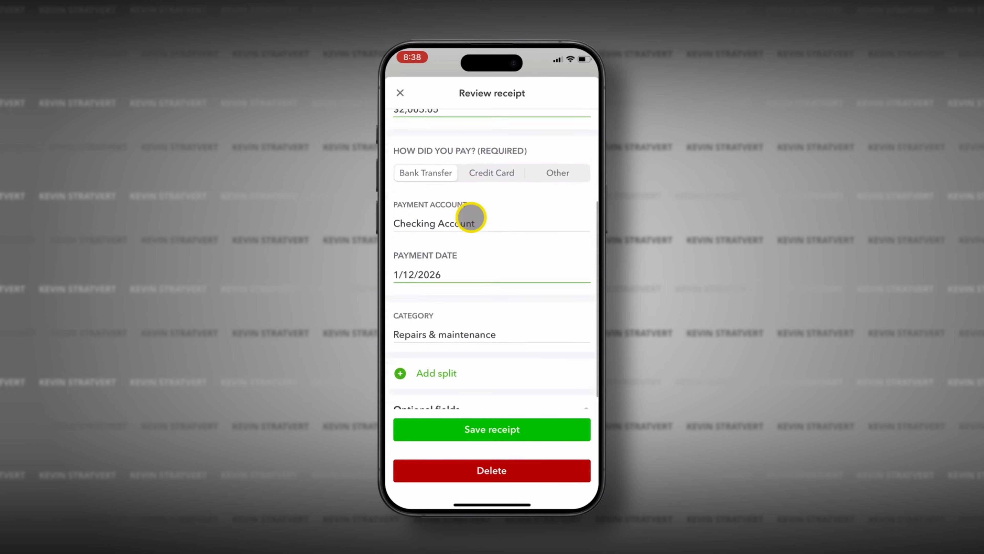
click(503, 428)
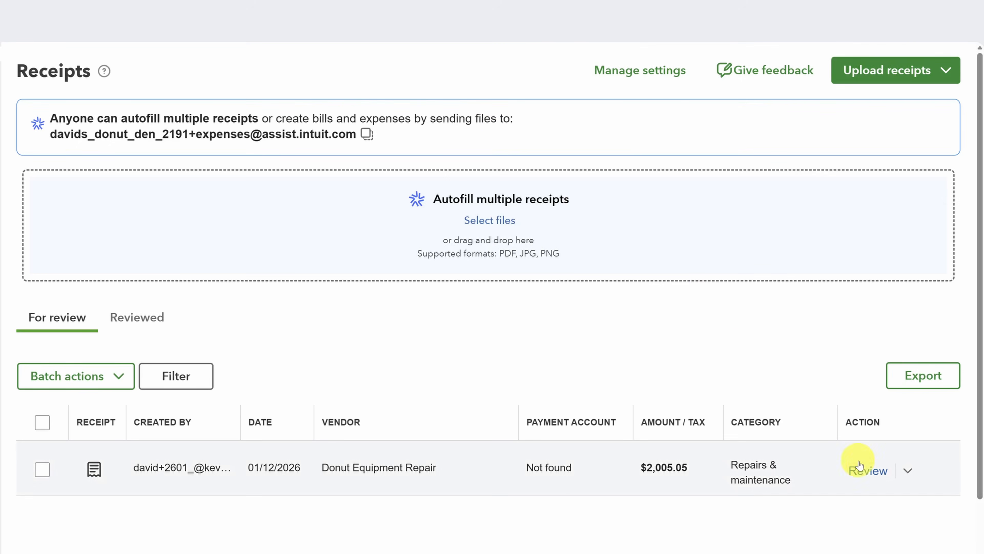
Save the receipt's expense with new vendor Donut Equipment Repair as payee, then view Reviewed receipts
click(865, 471)
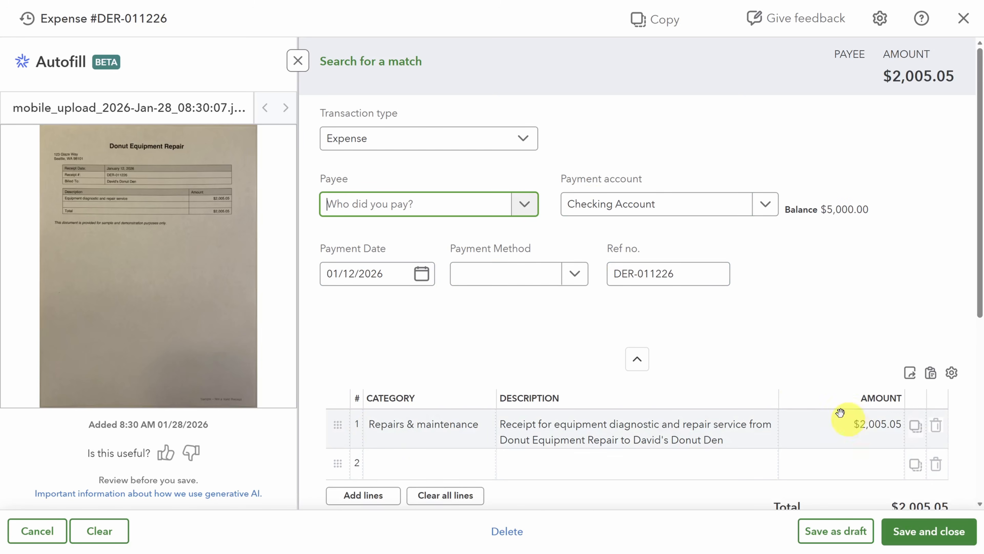
click(523, 204)
click(427, 235)
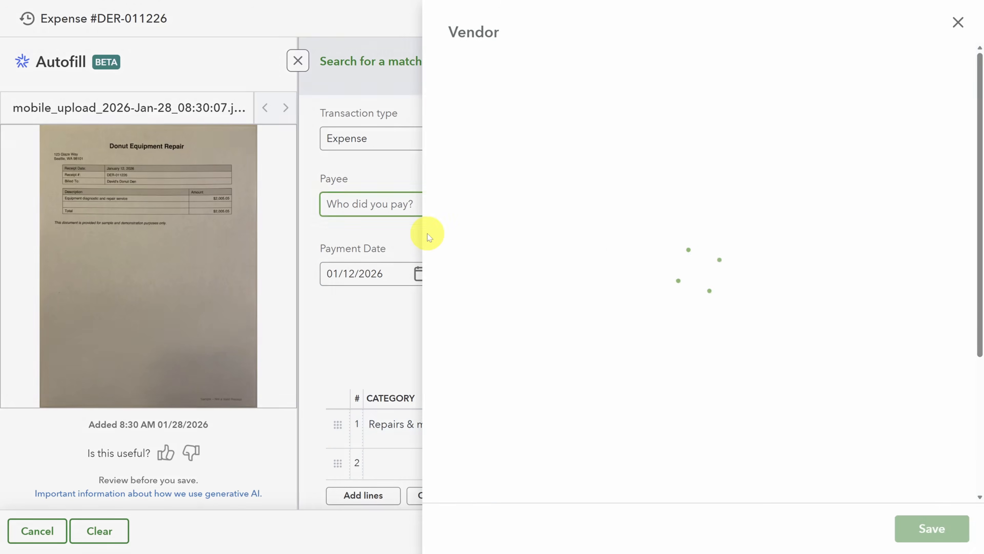
click(924, 537)
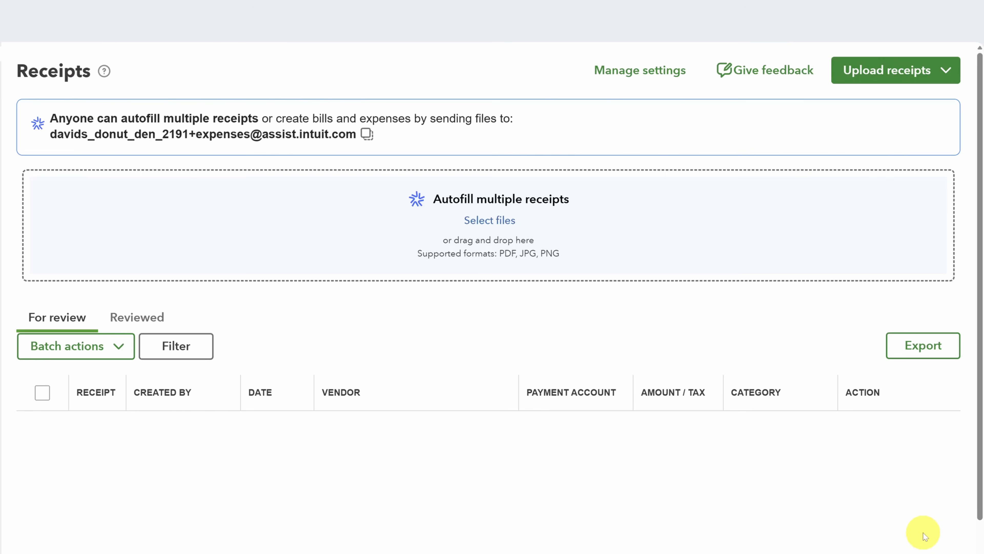
click(137, 320)
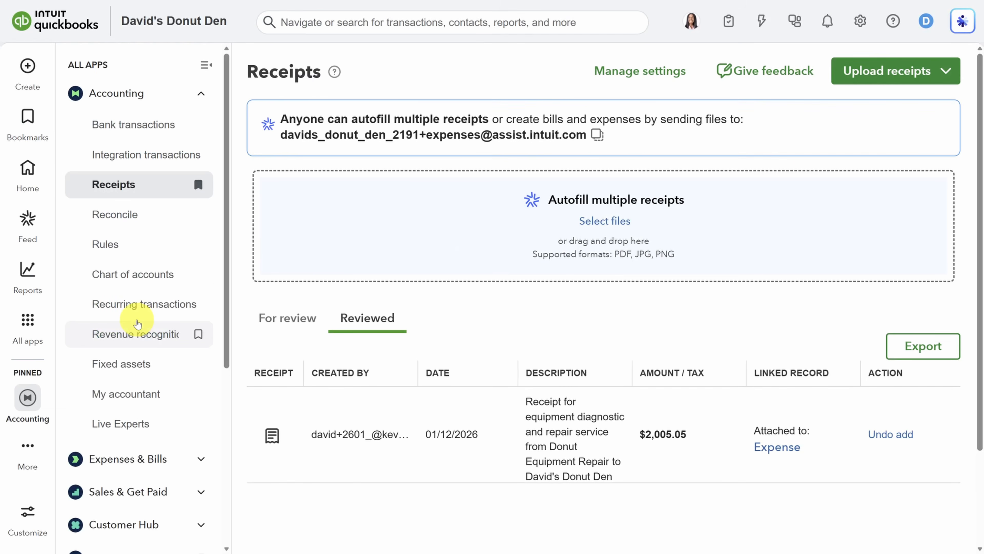
Check the pending Checking Account bank transactions, then go to Reconcile
click(128, 125)
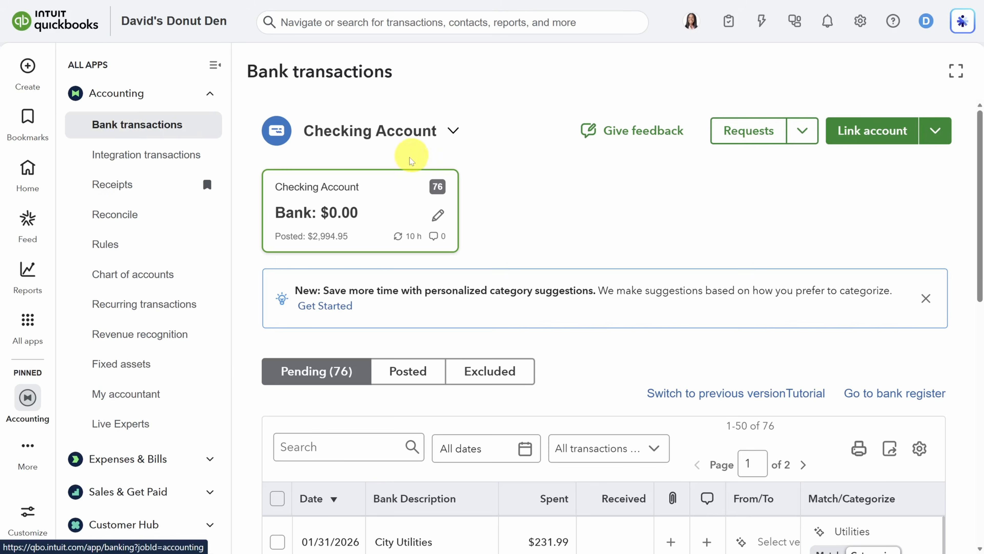
scroll(264, 193, down, 12)
scroll(325, 250, down, 7)
scroll(332, 242, up, 1)
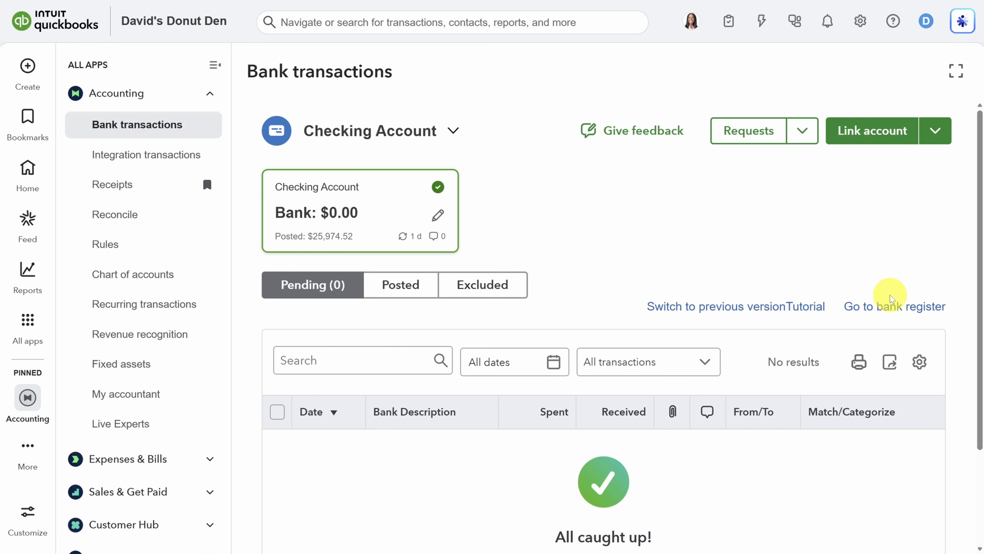
click(129, 219)
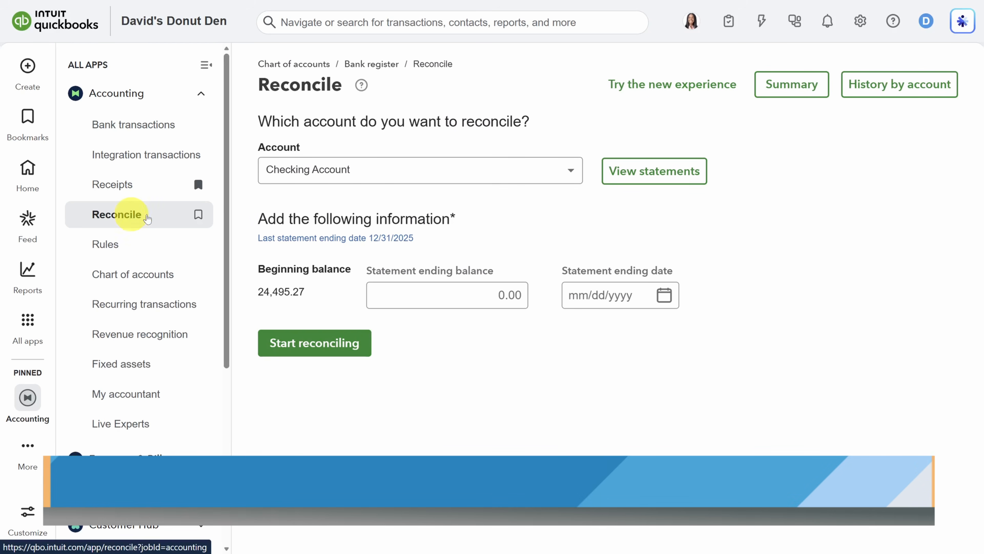
Switch to the new AI-powered reconciliation experience
click(714, 87)
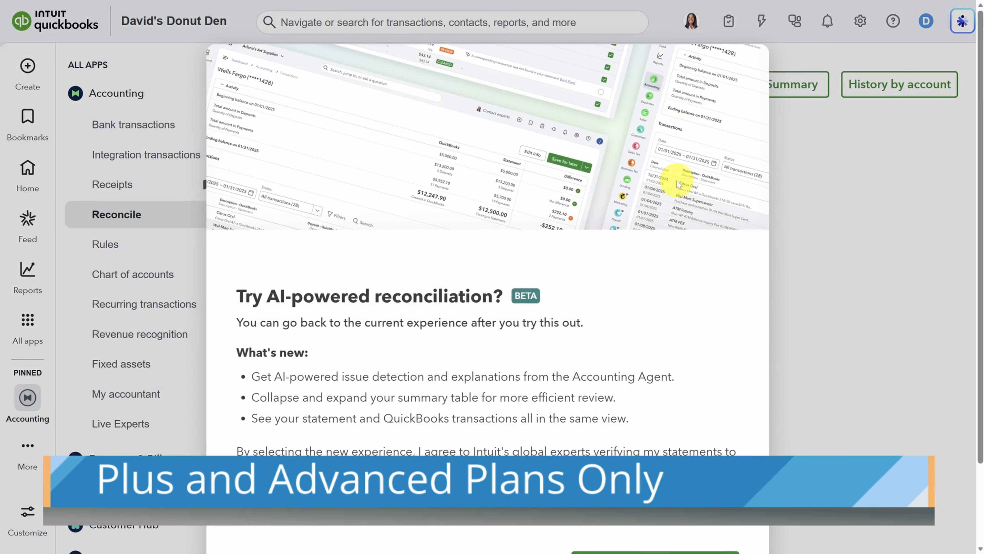
click(669, 501)
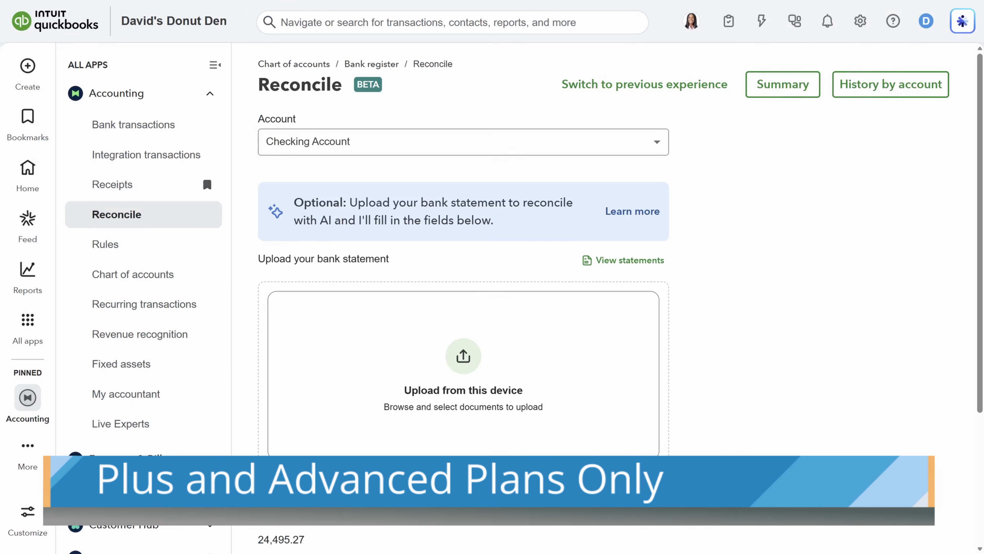
scroll(669, 501, down, 3)
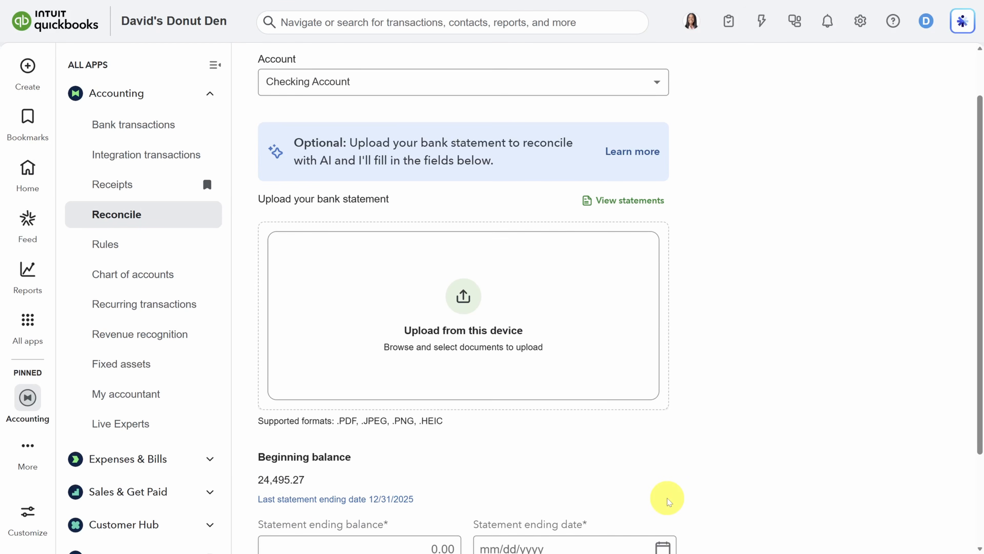
Upload the January statement PDF, confirm the 25,974.52 ending balance, enter 01/31/2026, and start reconciling
drag(635, 1, 729, 30)
key(Tab)
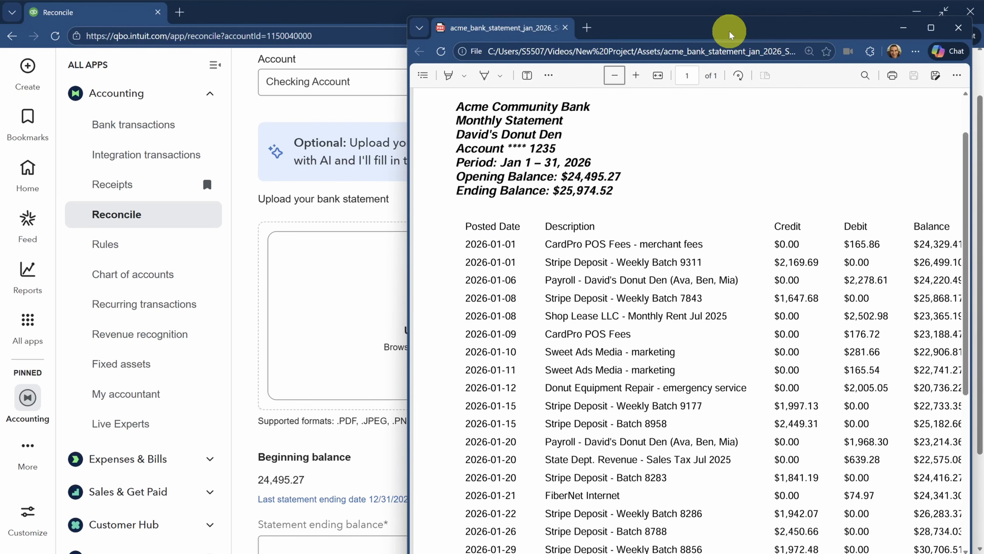
drag(639, 0, 321, 306)
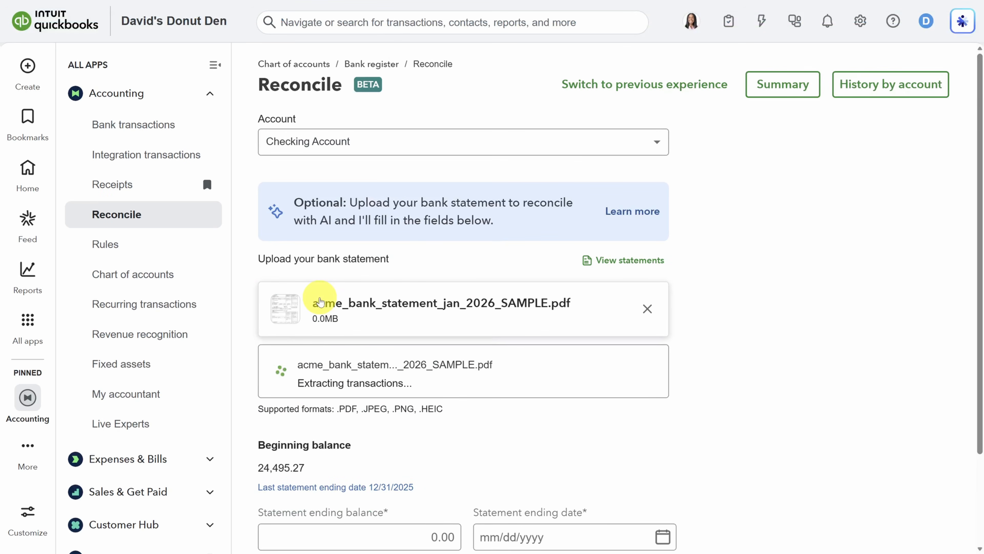
scroll(320, 303, down, 3)
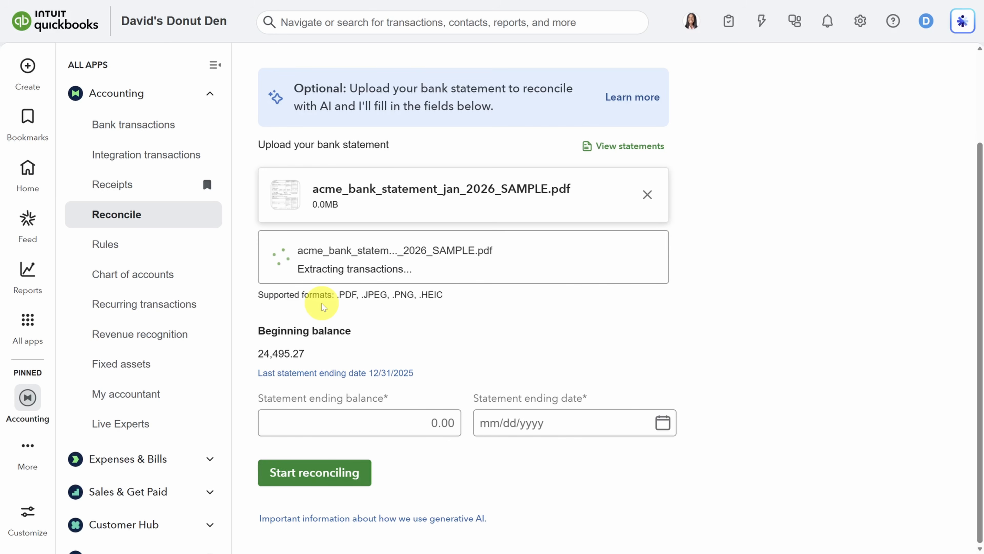
click(410, 422)
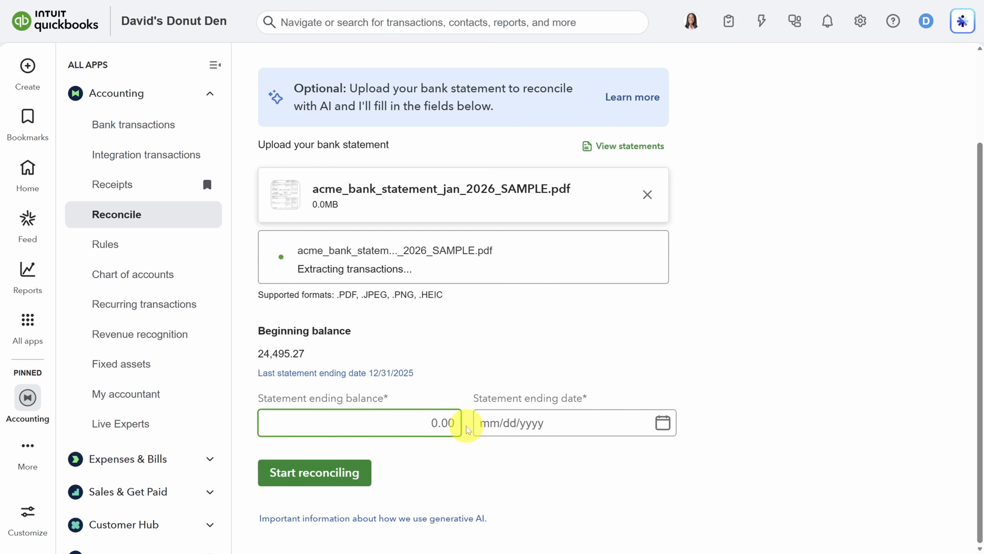
click(483, 424)
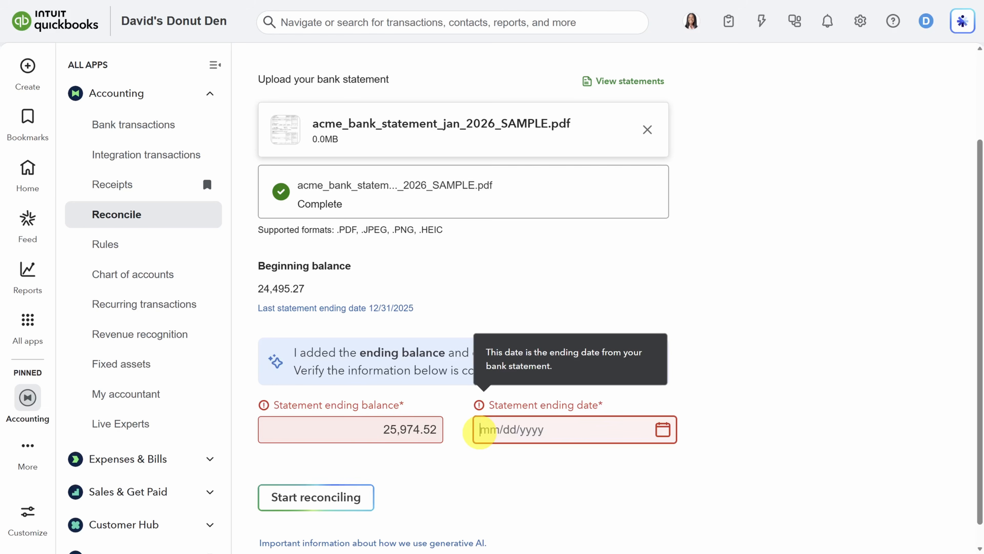
text(01/31/2026)
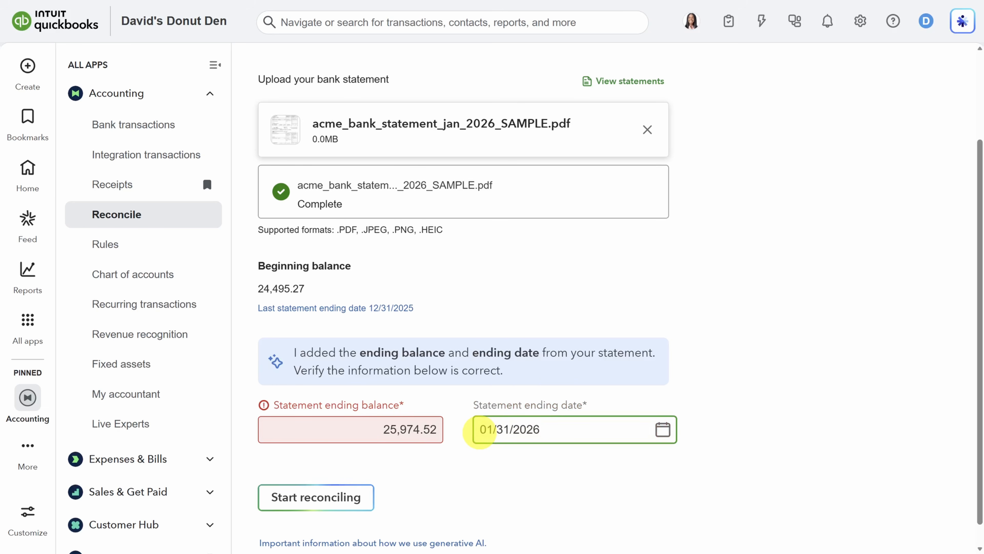
click(309, 497)
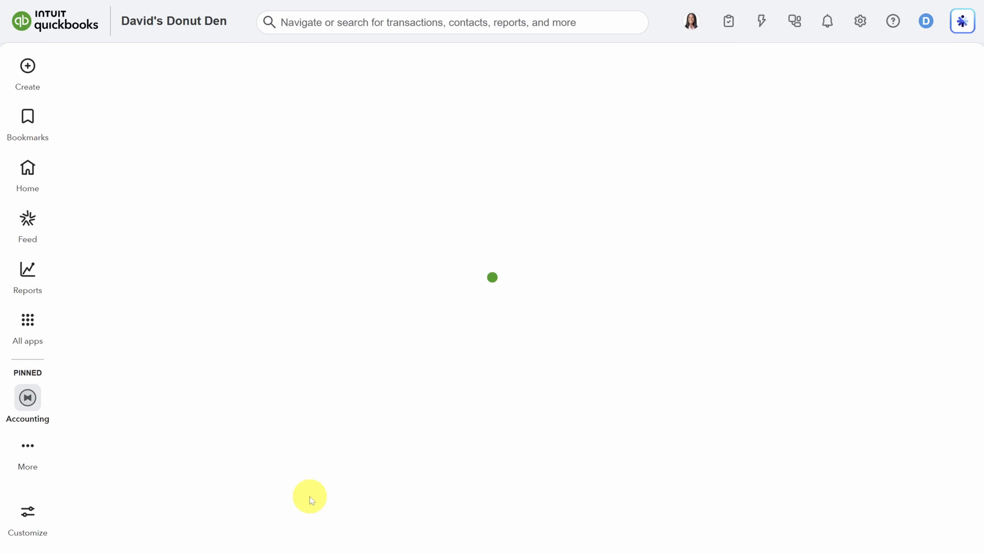
Review all 20 cleared January transactions and compare both $25,974.52 ending balances
scroll(325, 347, down, 5)
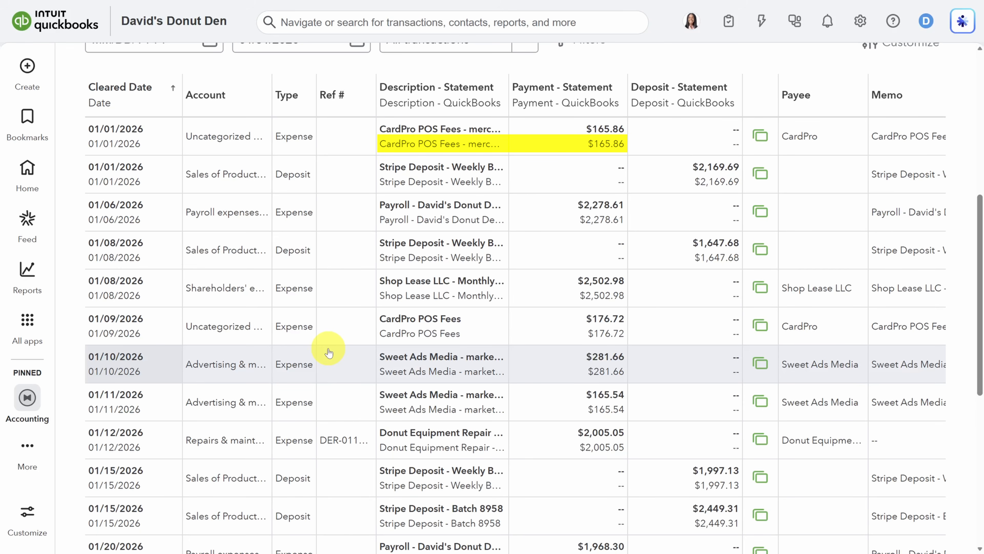
scroll(391, 351, right, 7)
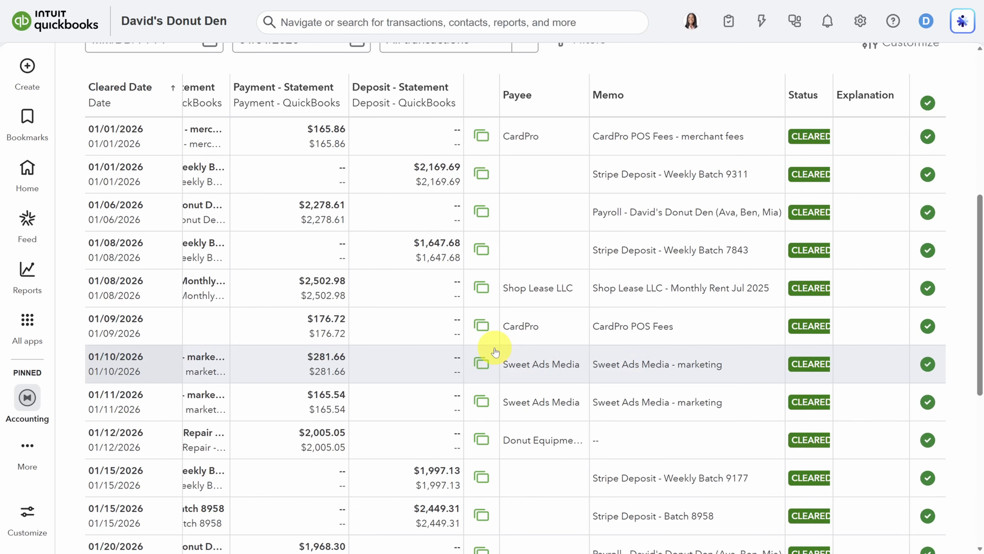
scroll(495, 352, down, 6)
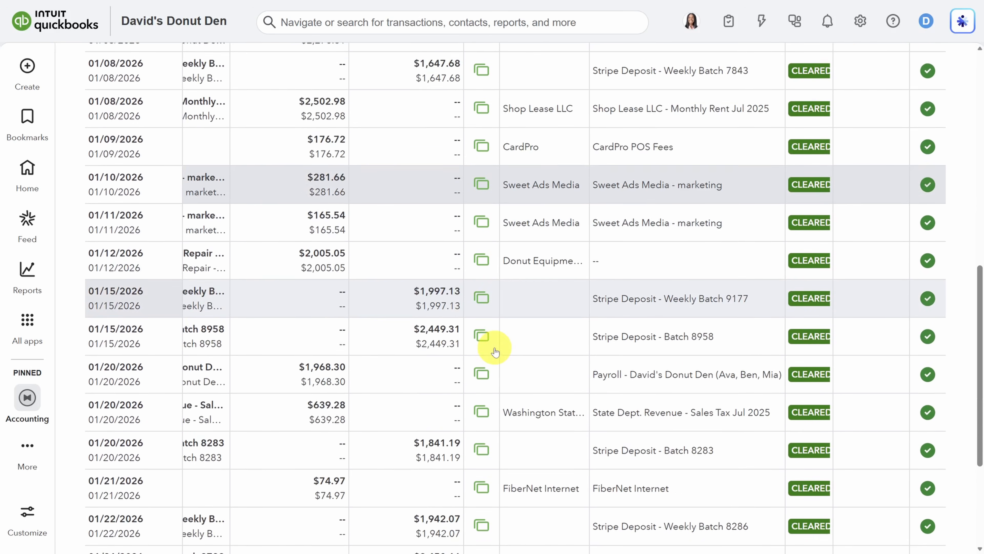
scroll(495, 352, down, 3)
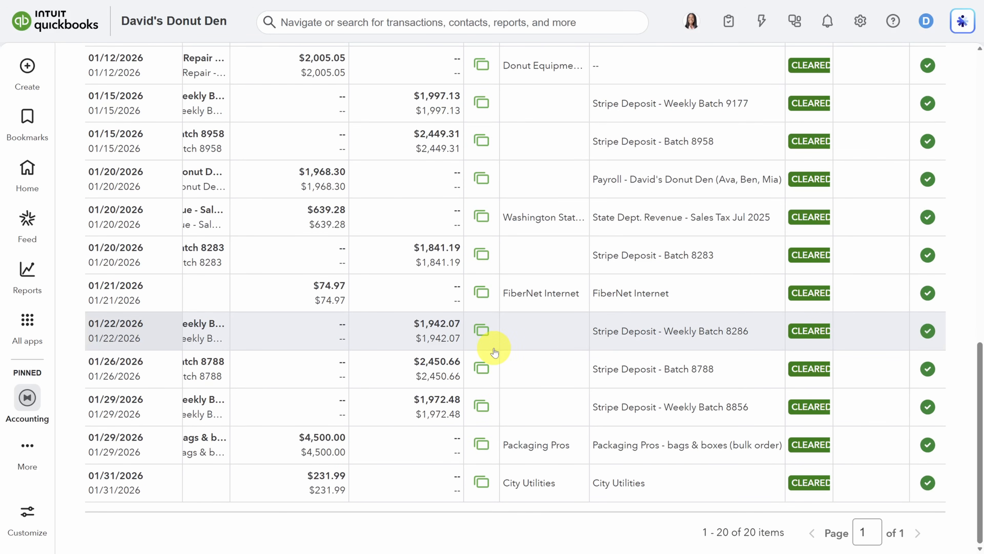
scroll(806, 321, up, 12)
scroll(806, 321, up, 5)
drag(504, 286, 576, 288)
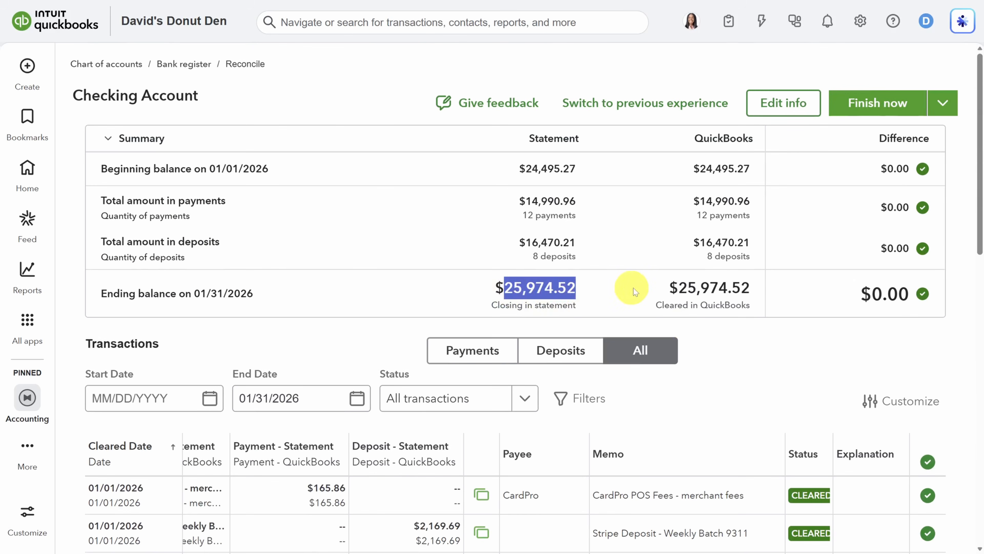
drag(679, 287, 756, 290)
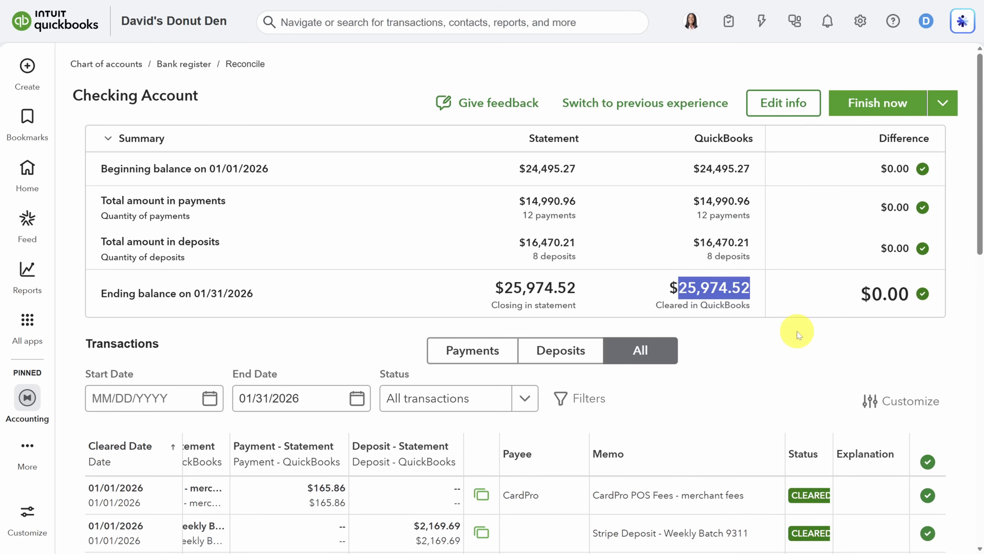
scroll(797, 331, down, 2)
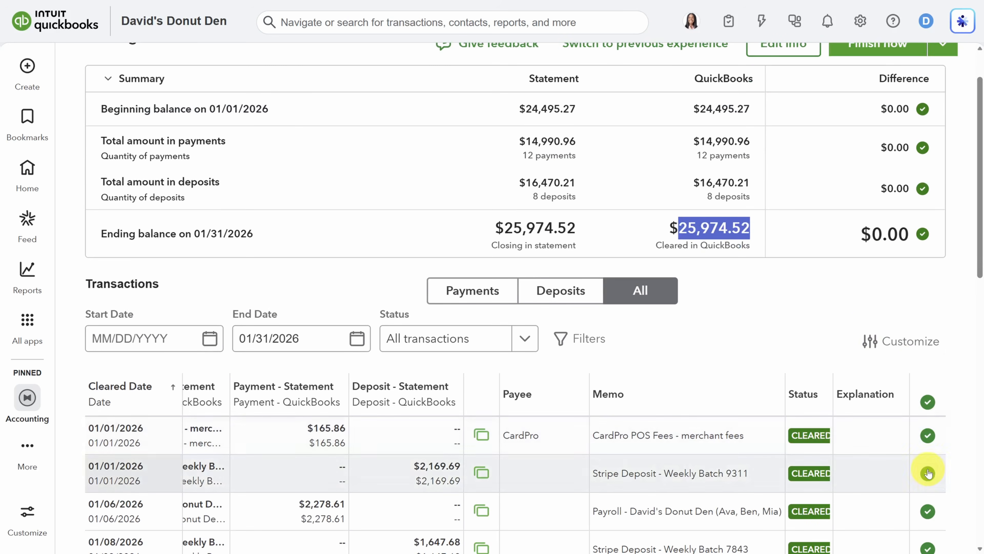
Re-clear the $2,169.69 Stripe Weekly Batch 9311 deposit, verify the $0.00 difference, and finish reconciling
click(929, 472)
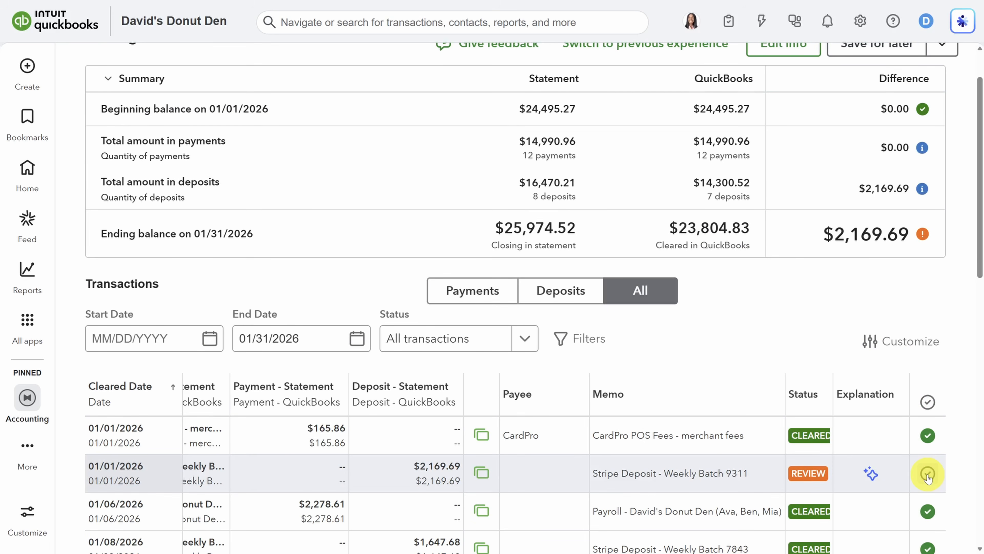
click(928, 473)
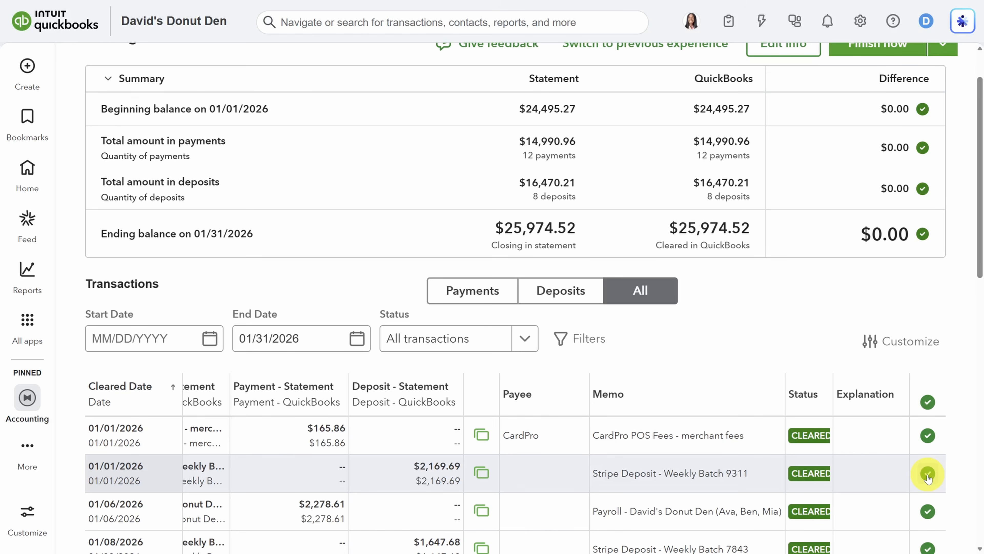
drag(864, 233, 934, 233)
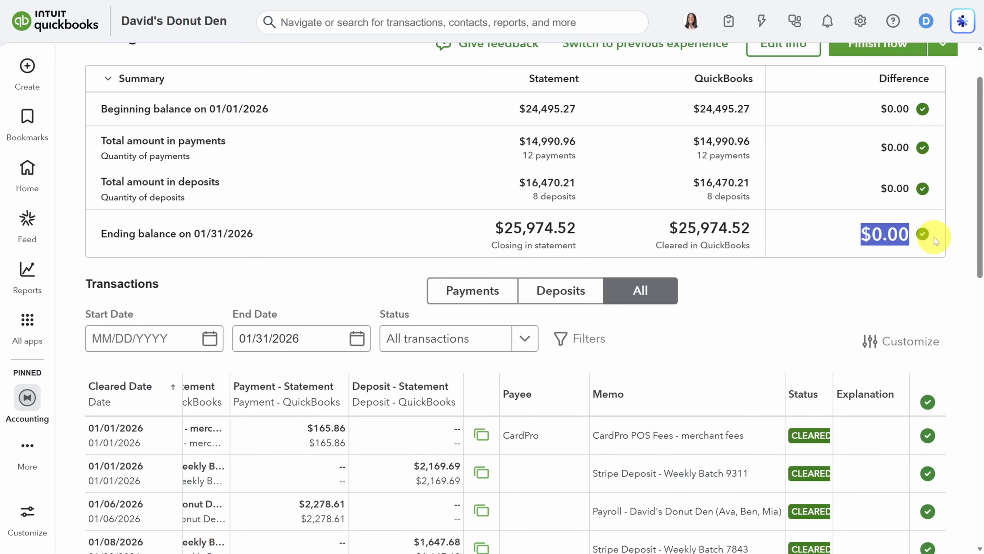
scroll(932, 233, up, 2)
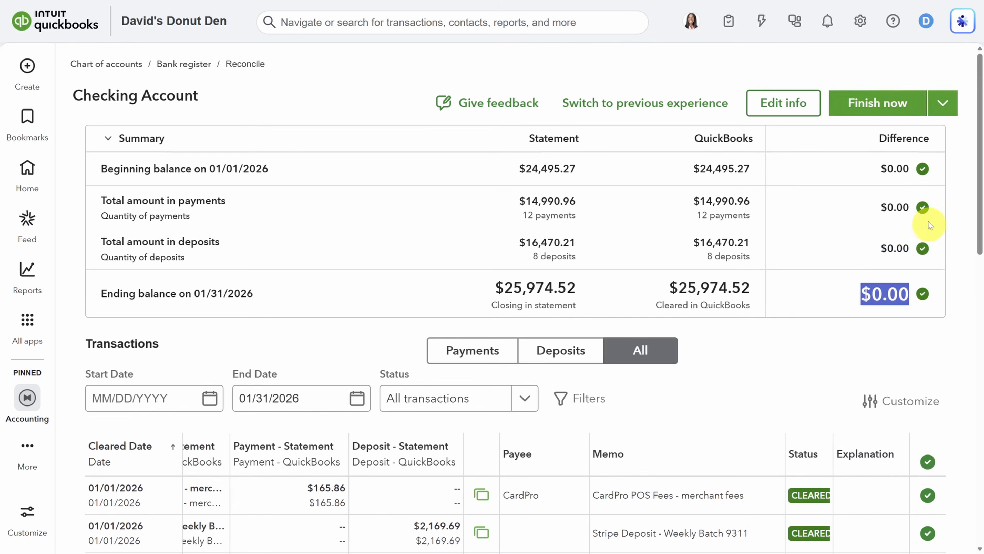
click(878, 103)
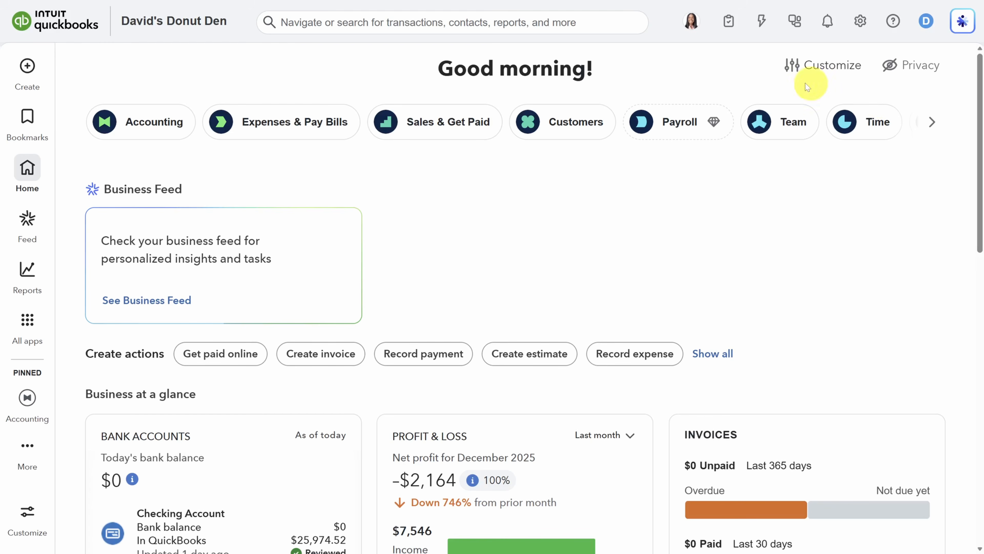
From the Invoices page, create Invoice 1001 with ACH, card and PayPal/Venmo payment options
click(423, 124)
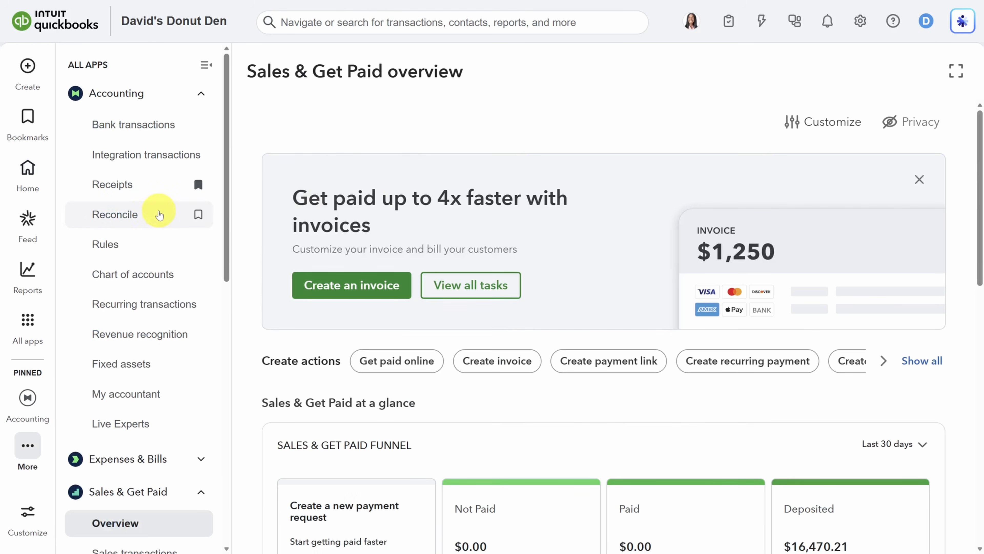
scroll(160, 211, down, 5)
scroll(158, 214, down, 1)
click(119, 286)
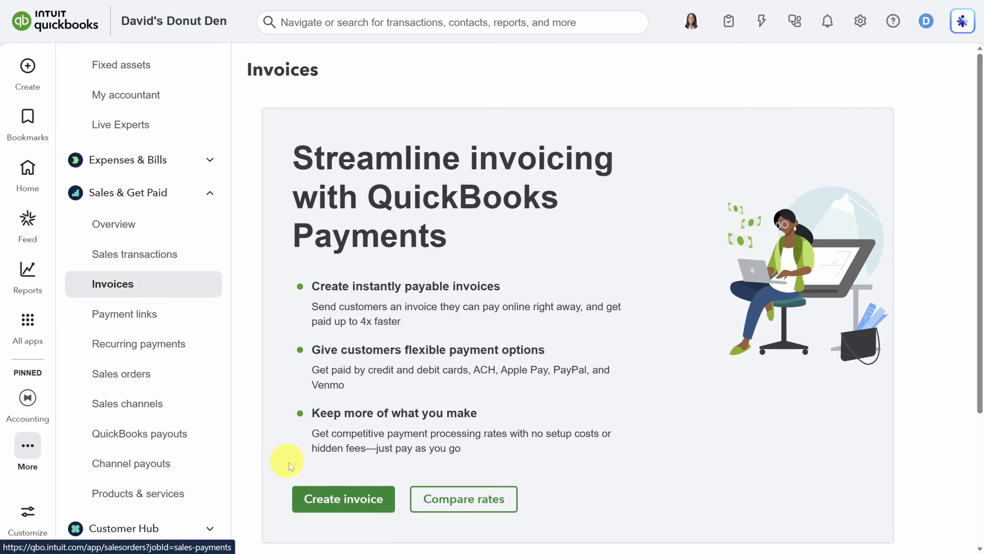
click(331, 499)
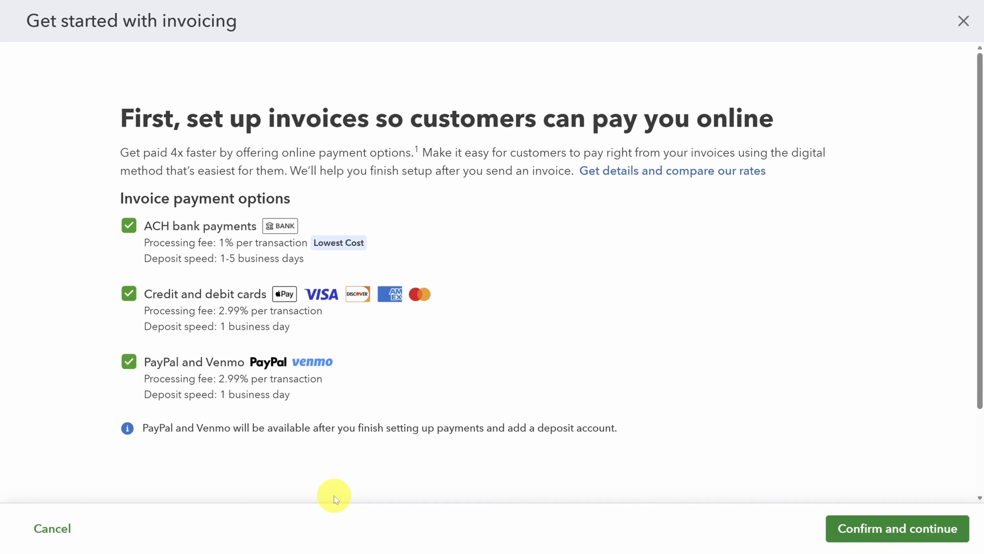
click(872, 528)
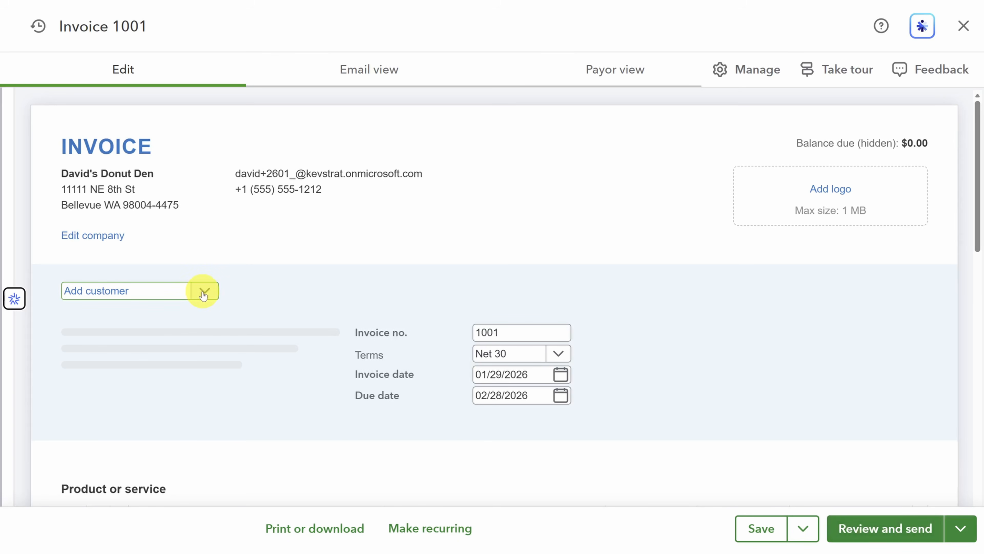
Add a new customer named Kevin Cookie Company and enter the company's e-mail address
click(93, 294)
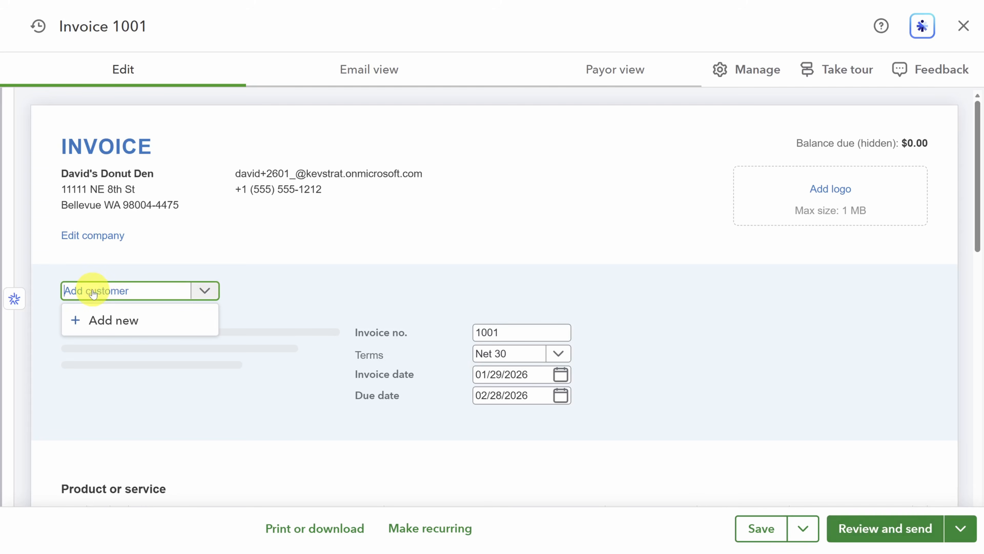
click(99, 319)
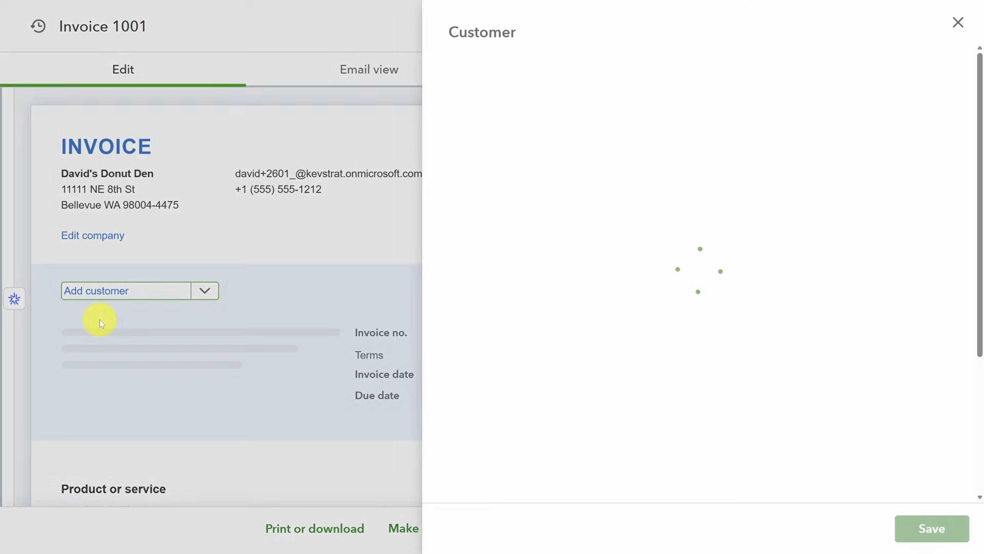
text(Kevin Cookie Company)
key(Tab)
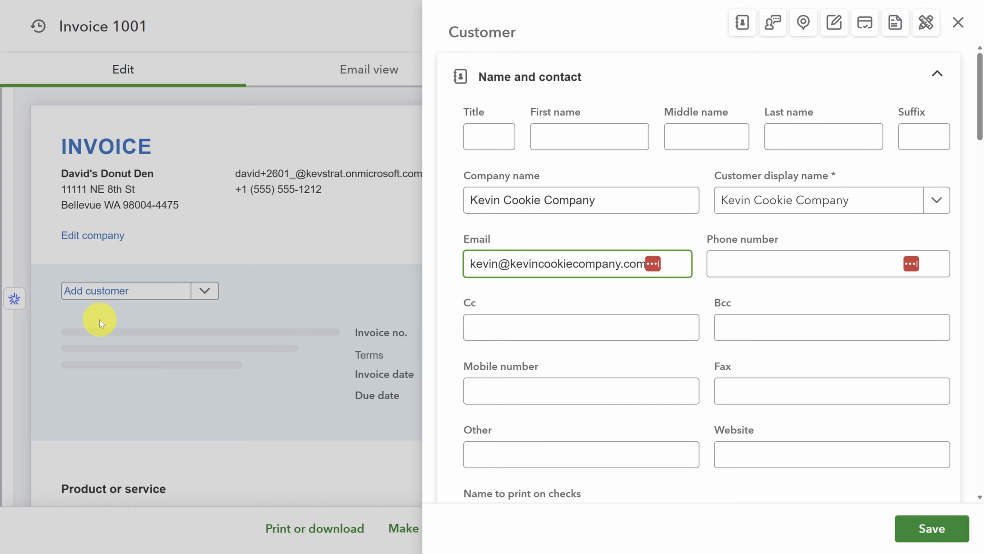
Collapse the customer form's sections and save Kevin Cookie Company onto the invoice
click(937, 76)
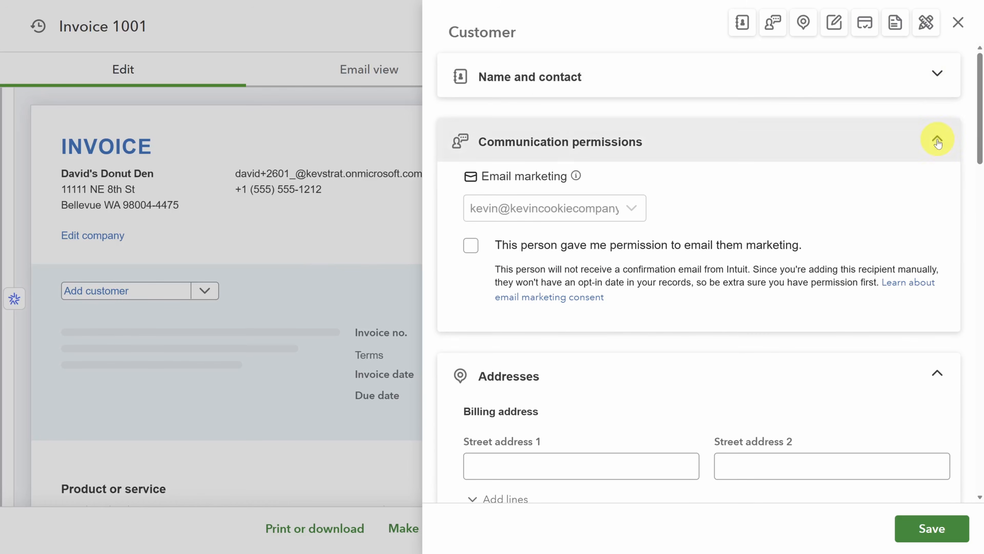
click(937, 141)
click(937, 205)
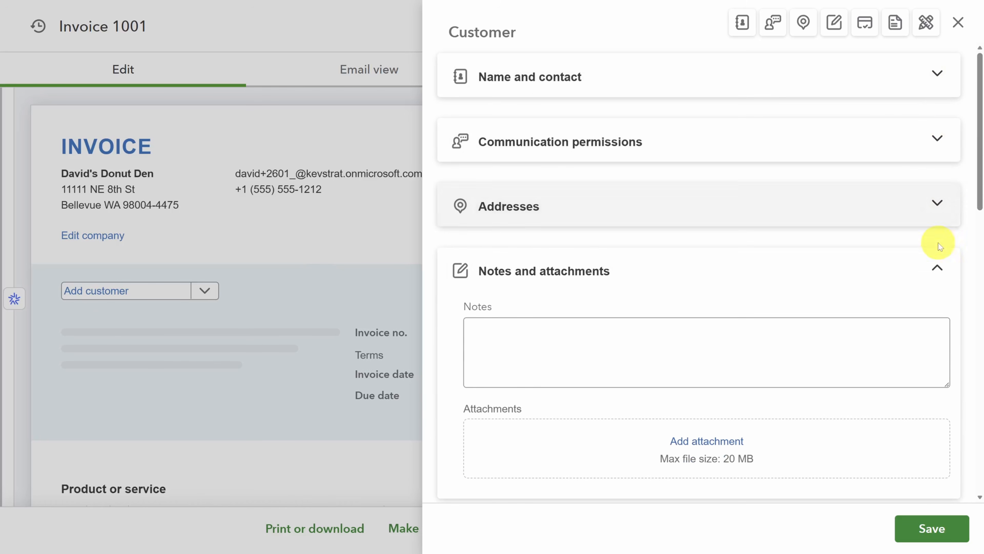
click(938, 268)
click(937, 332)
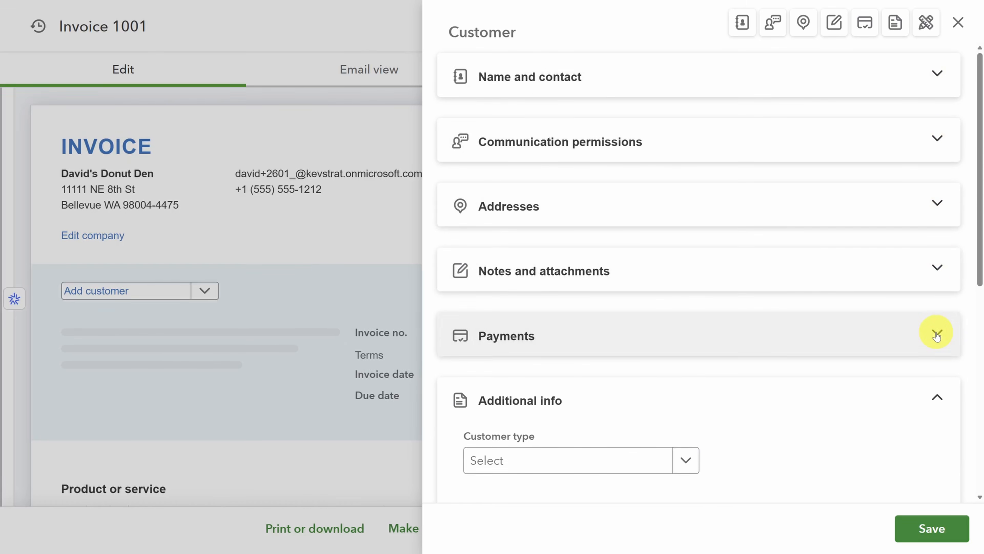
scroll(915, 259, down, 5)
click(931, 219)
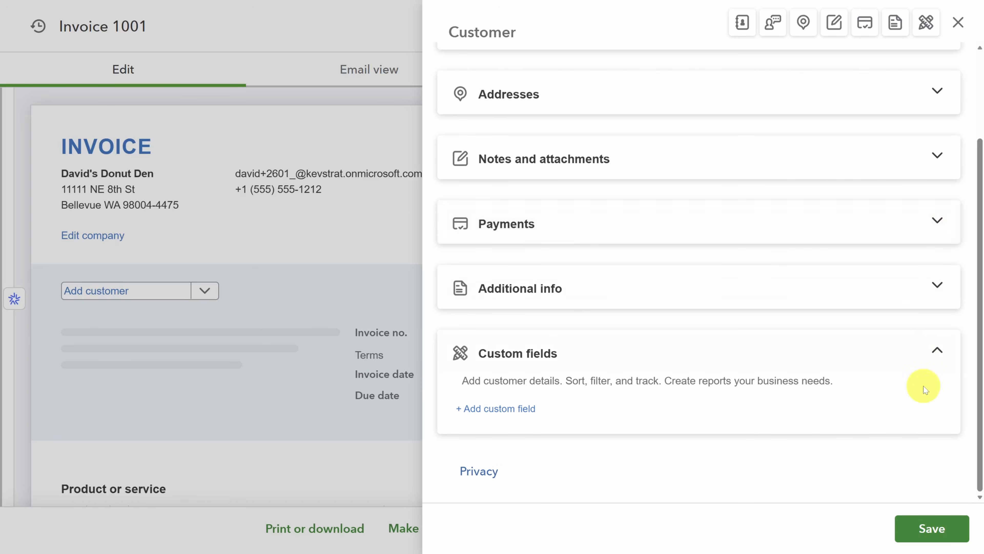
click(931, 529)
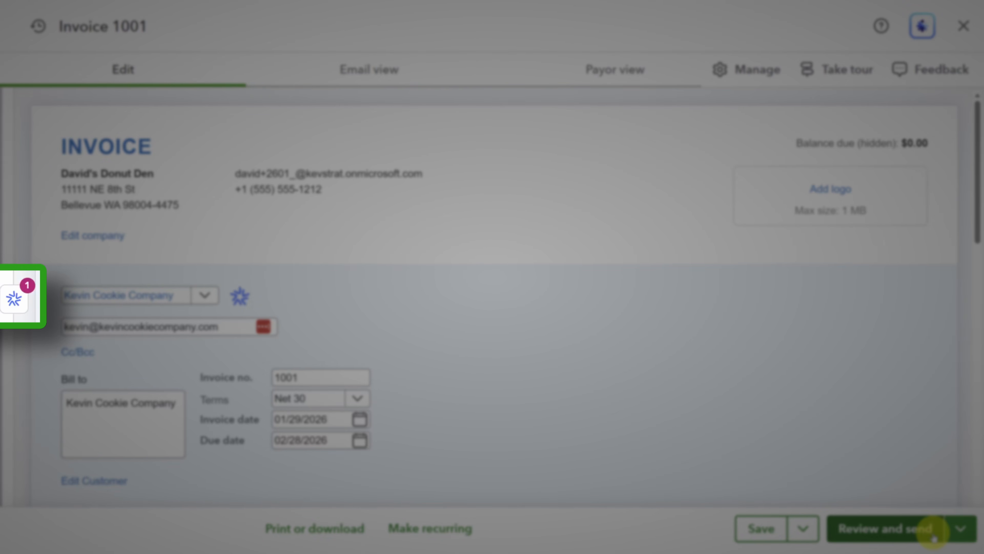
Apply Intuit Assist's suggested Due on receipt terms so the invoice is due 01/29/2026
click(14, 298)
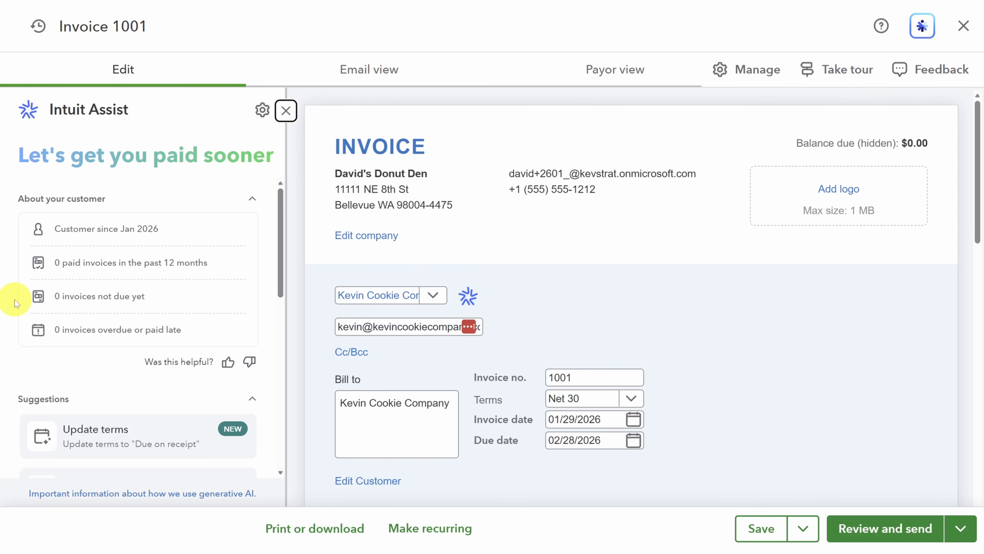
scroll(14, 302, down, 3)
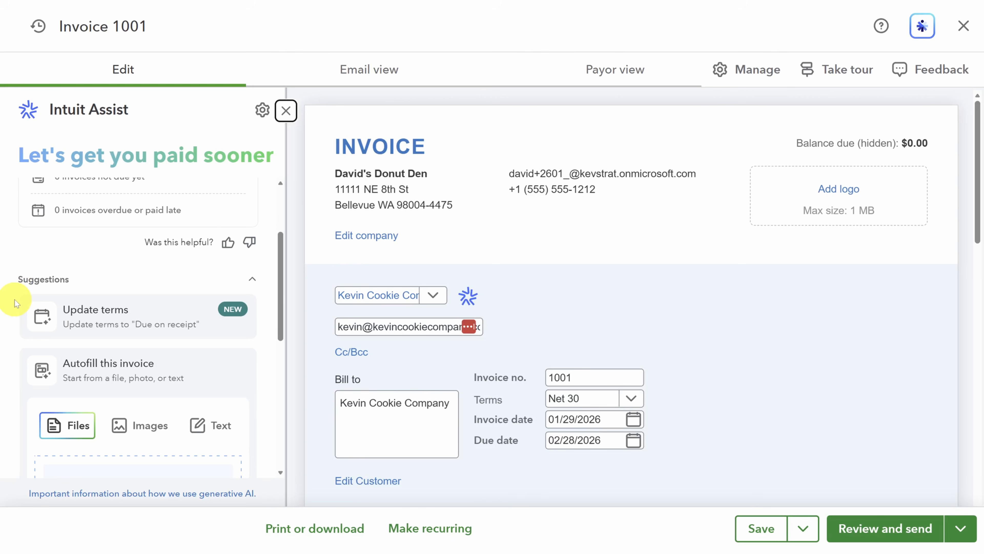
click(96, 321)
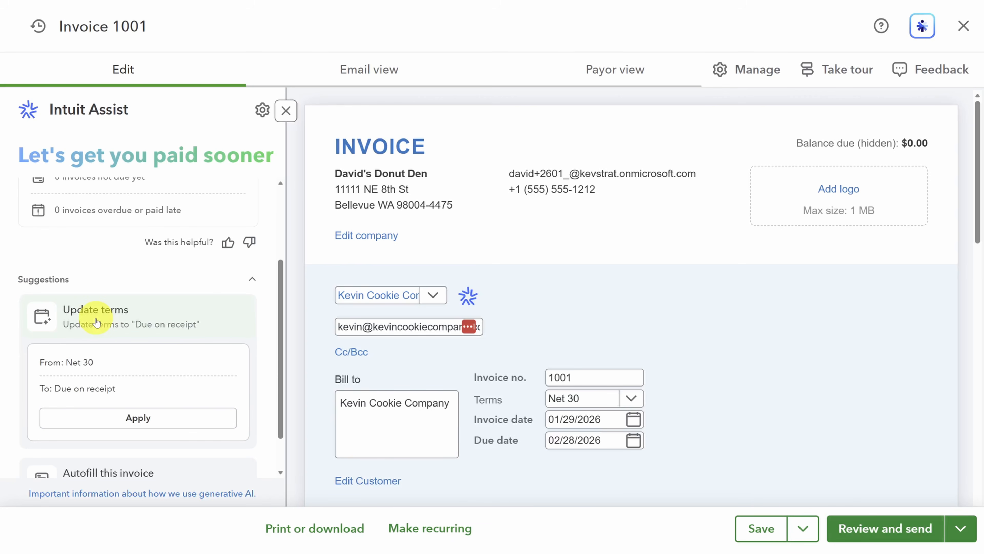
click(121, 417)
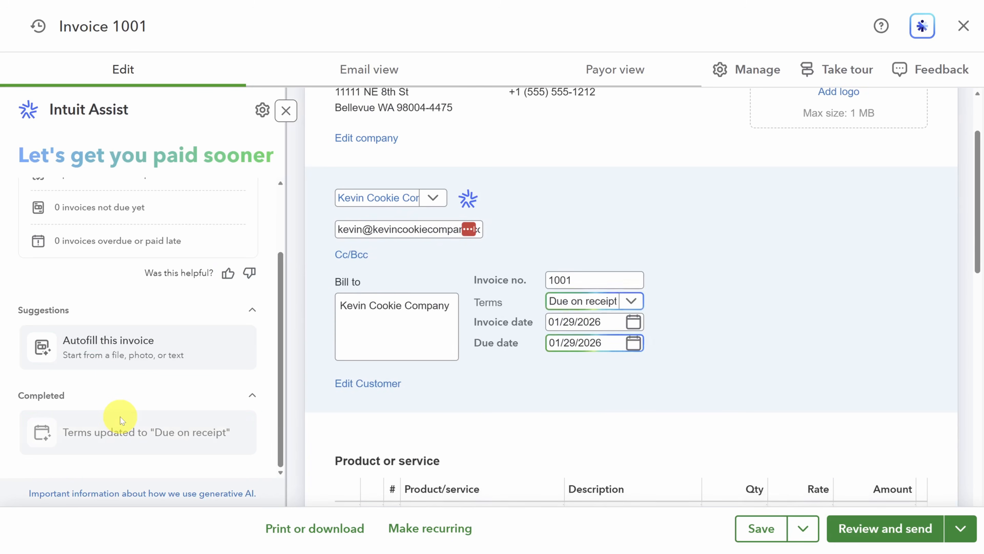
click(286, 111)
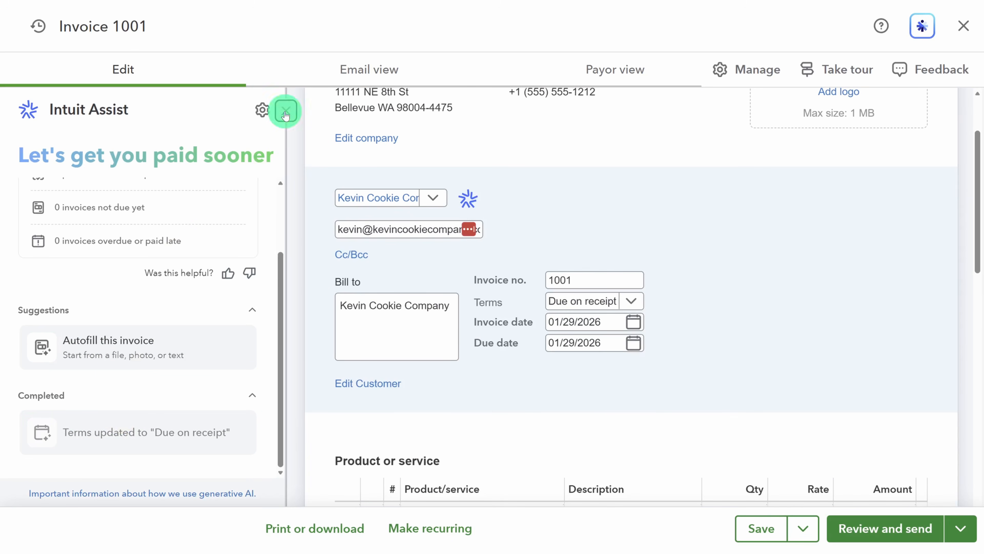
From the first Product/service line, add a new item named Glazed Dozen and view its item types
scroll(290, 300, down, 5)
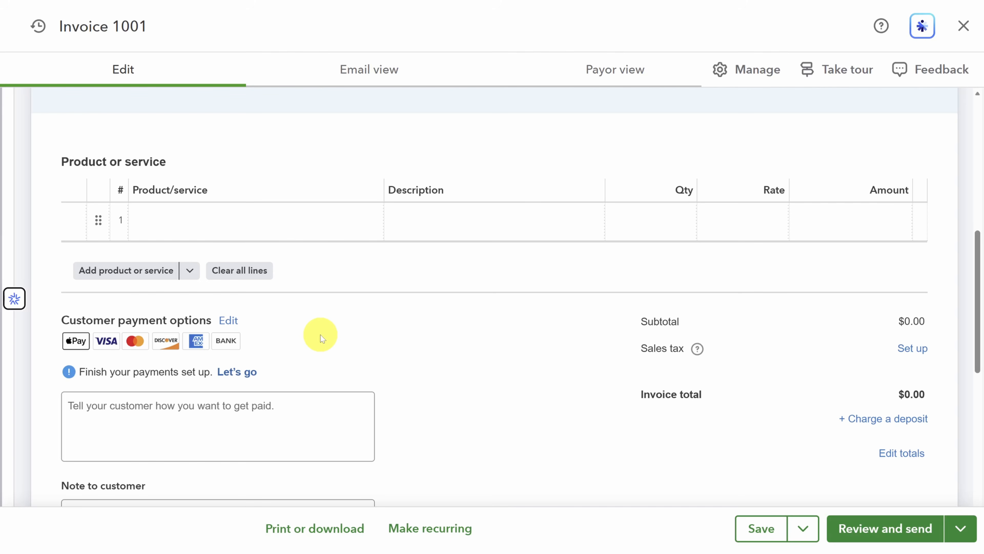
click(230, 220)
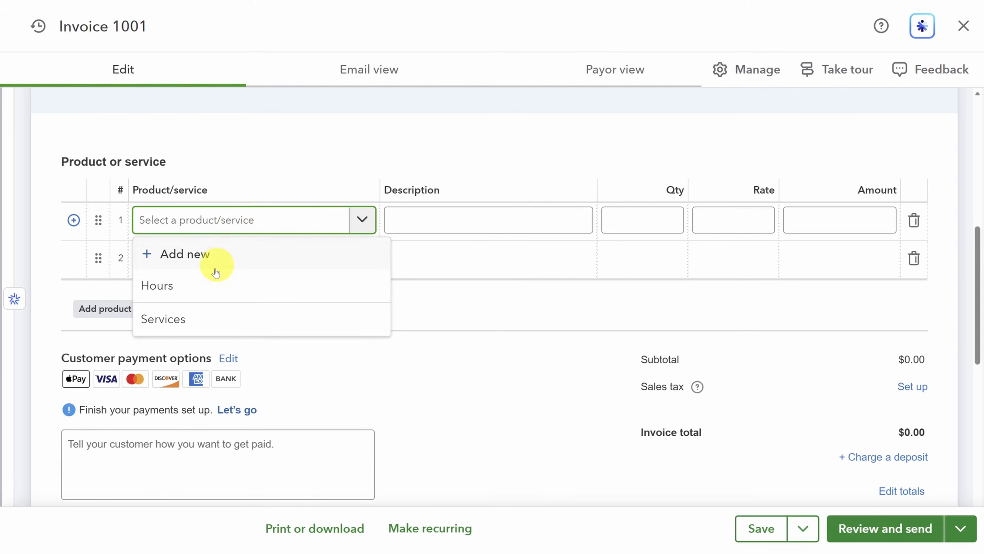
click(189, 259)
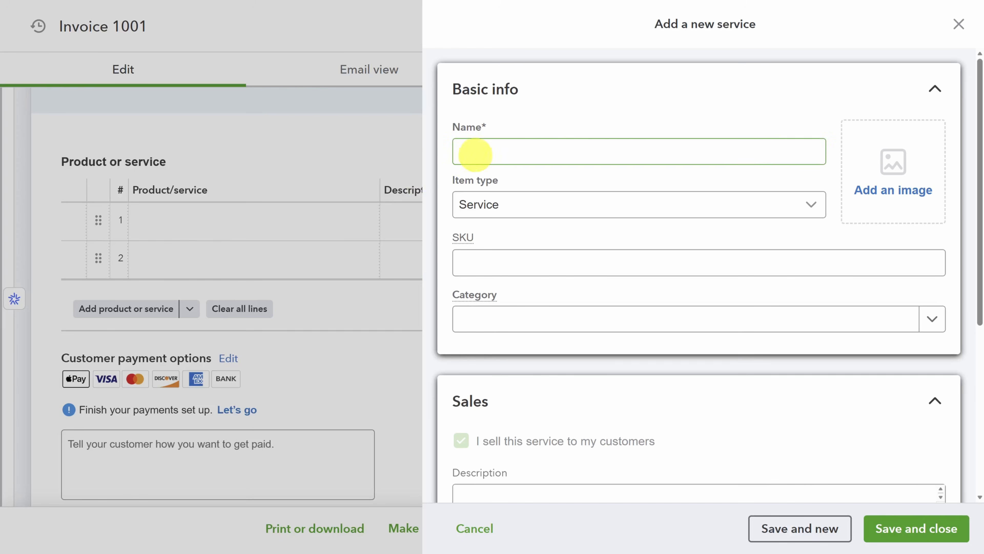
click(475, 151)
text(Glazed D)
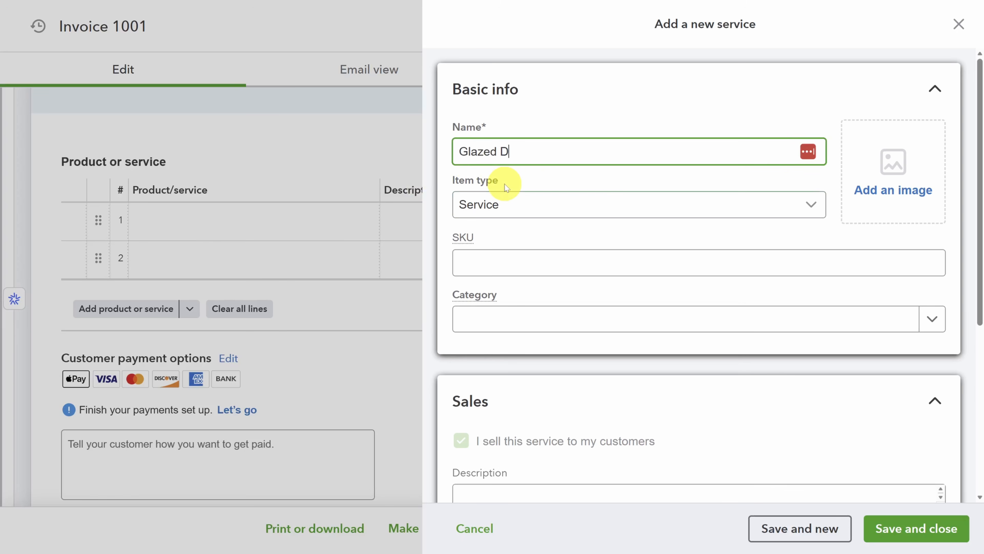
text(ozen)
key(Tab)
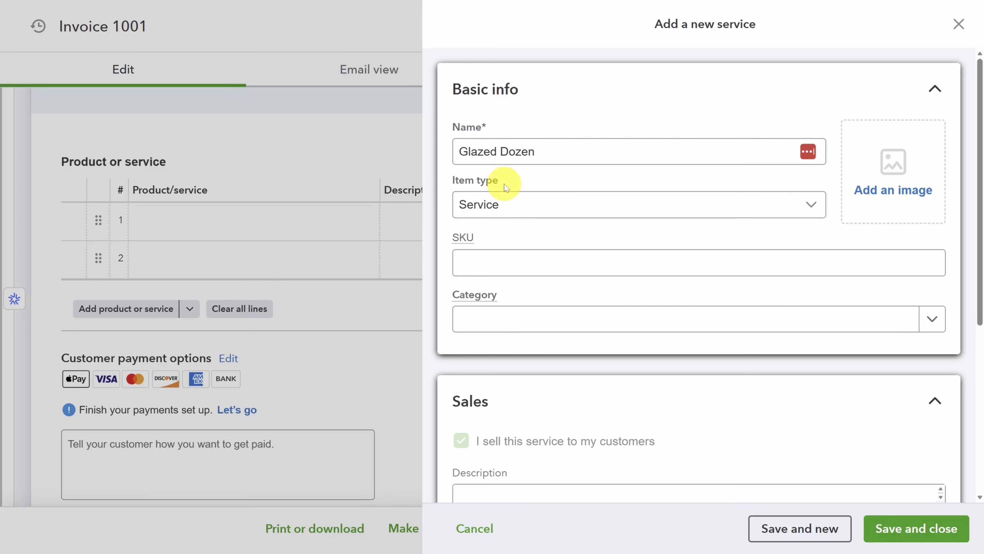
click(506, 209)
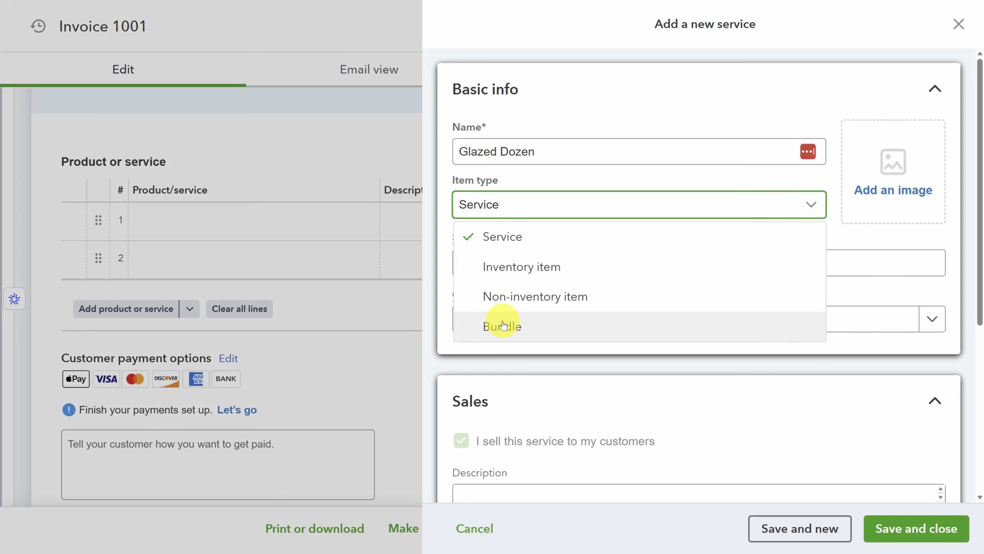
Make Glazed Dozen a non-inventory product with no category, priced at 20
click(504, 299)
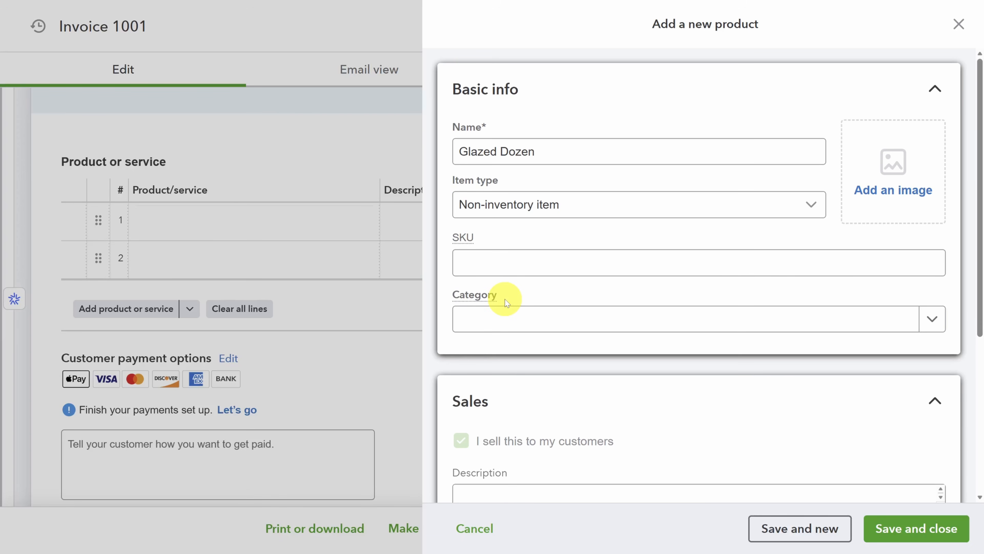
click(508, 316)
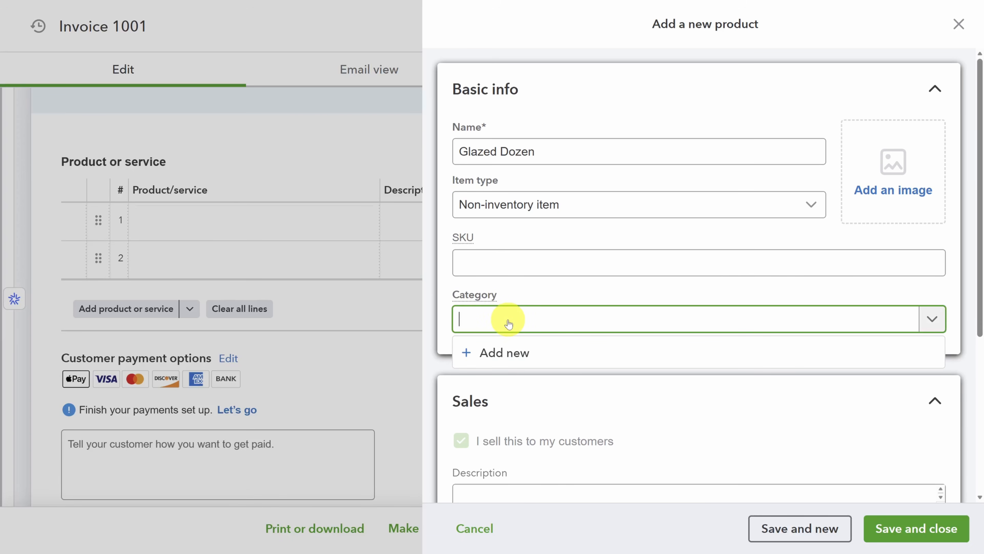
click(472, 260)
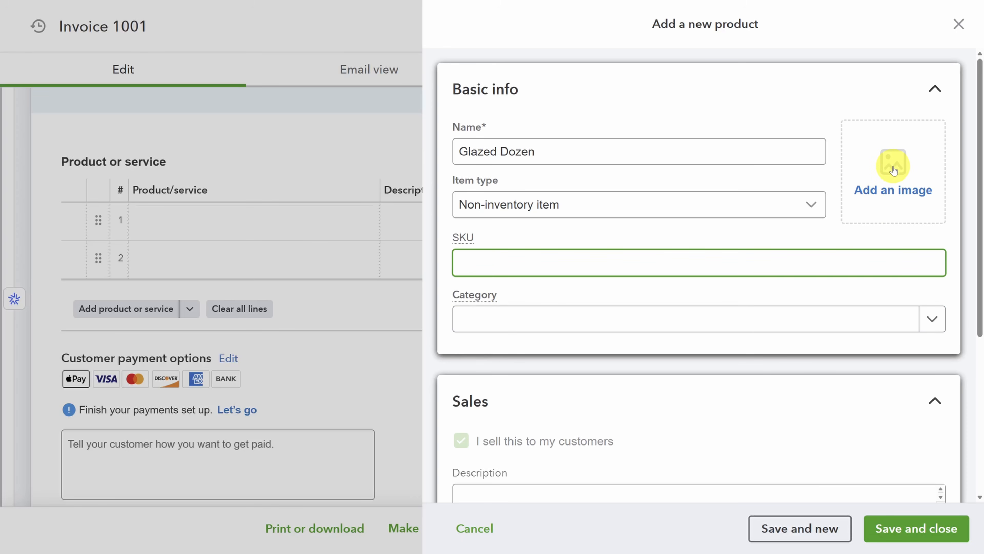
scroll(894, 170, down, 6)
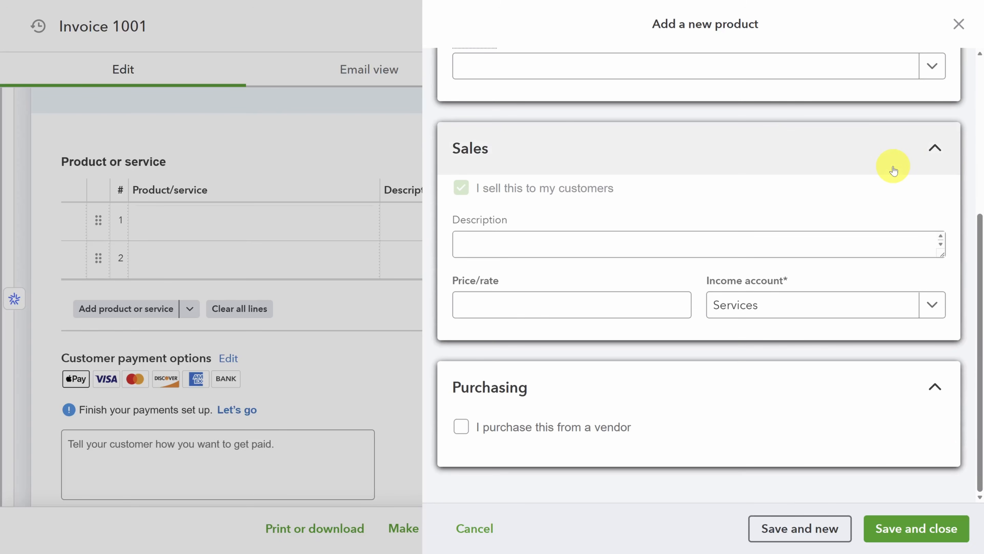
click(488, 305)
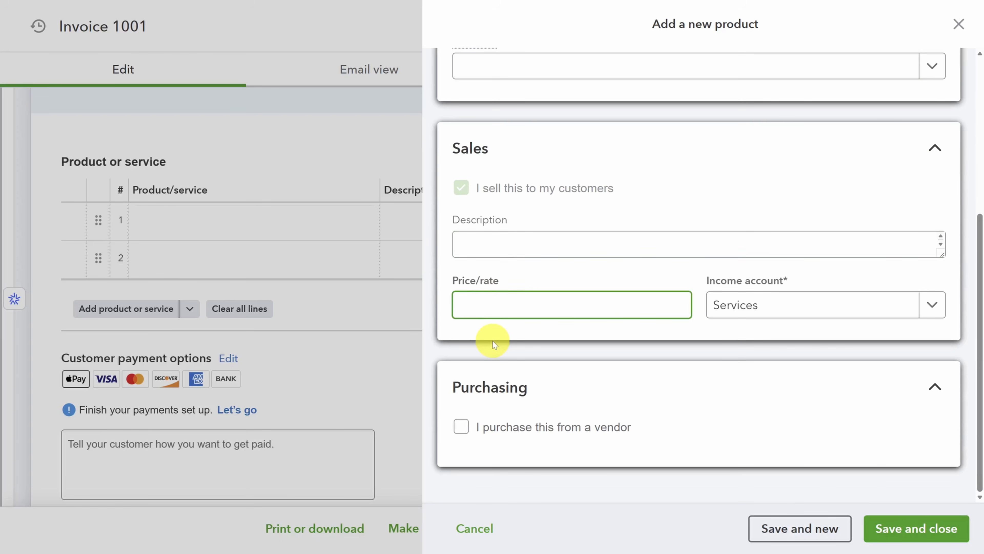
text(20)
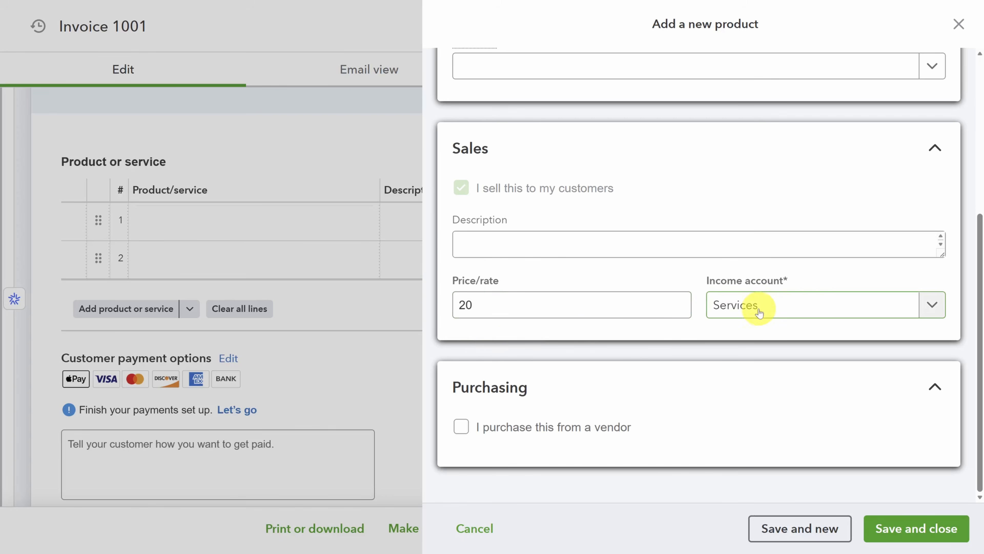
Post it to Sales of Product Income, leave purchasing unchecked, and save it onto the invoice
click(800, 308)
text(Sa)
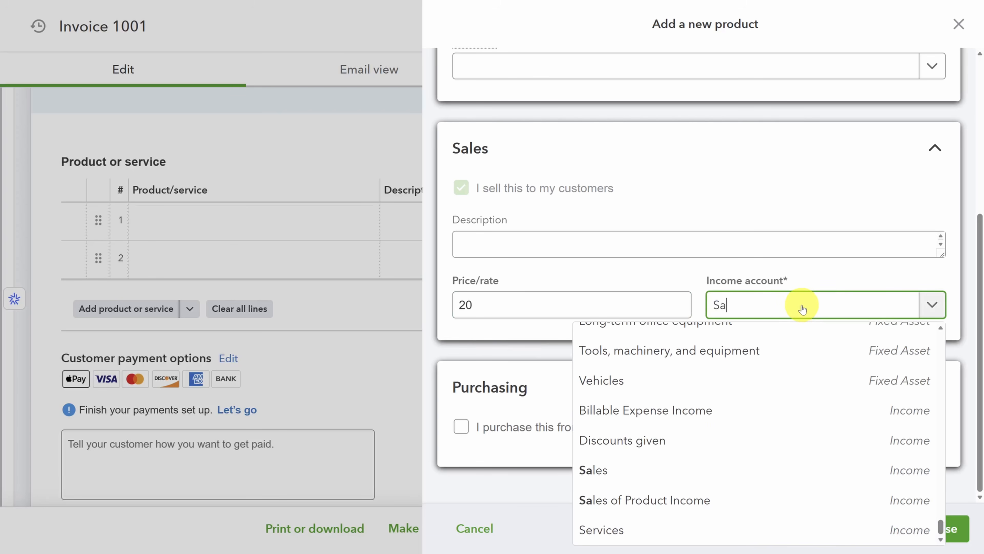
text(les of Product)
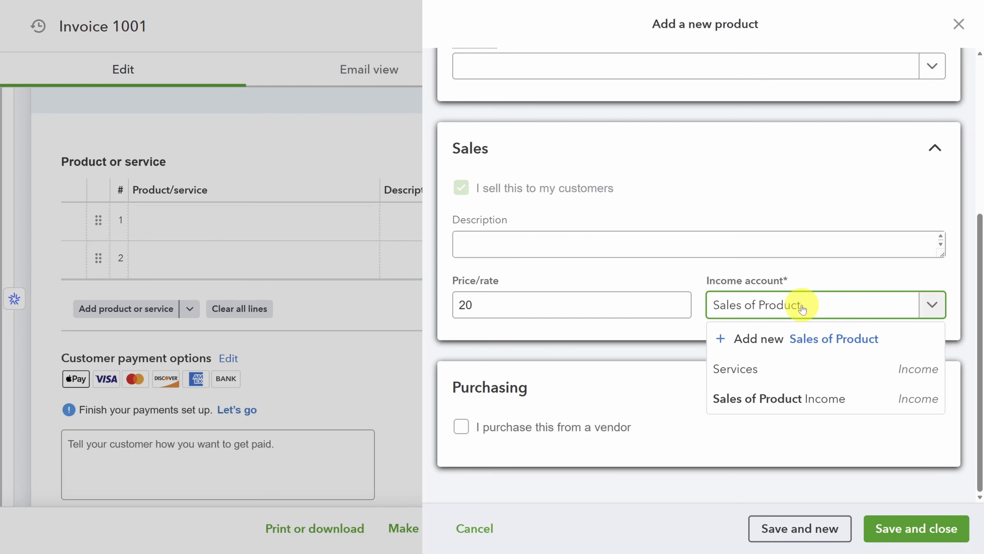
click(744, 401)
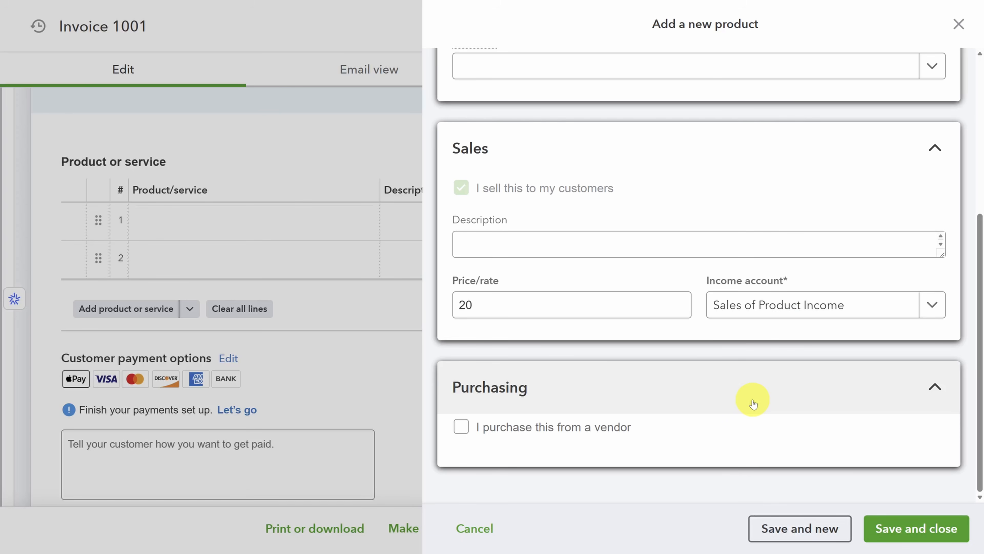
click(461, 426)
scroll(463, 434, down, 3)
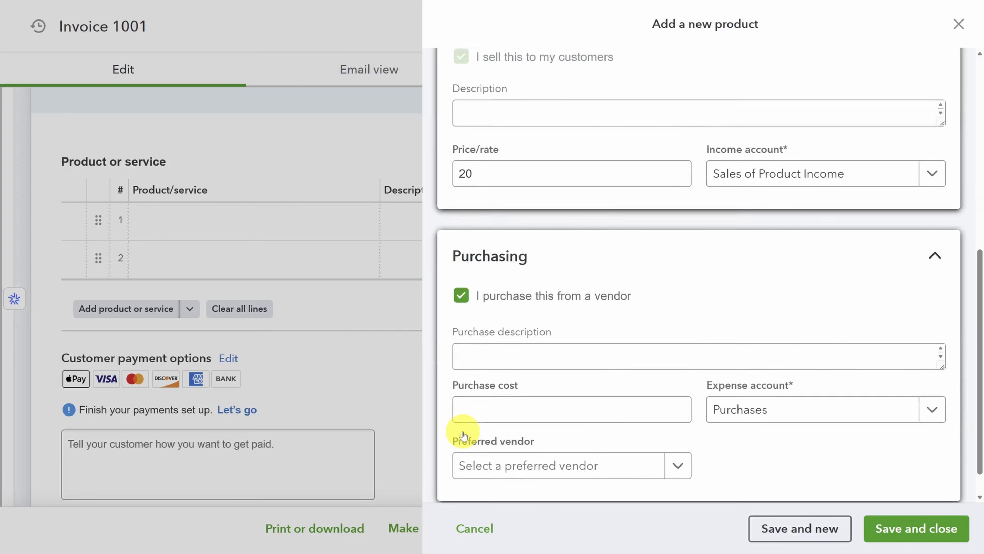
scroll(463, 435, down, 2)
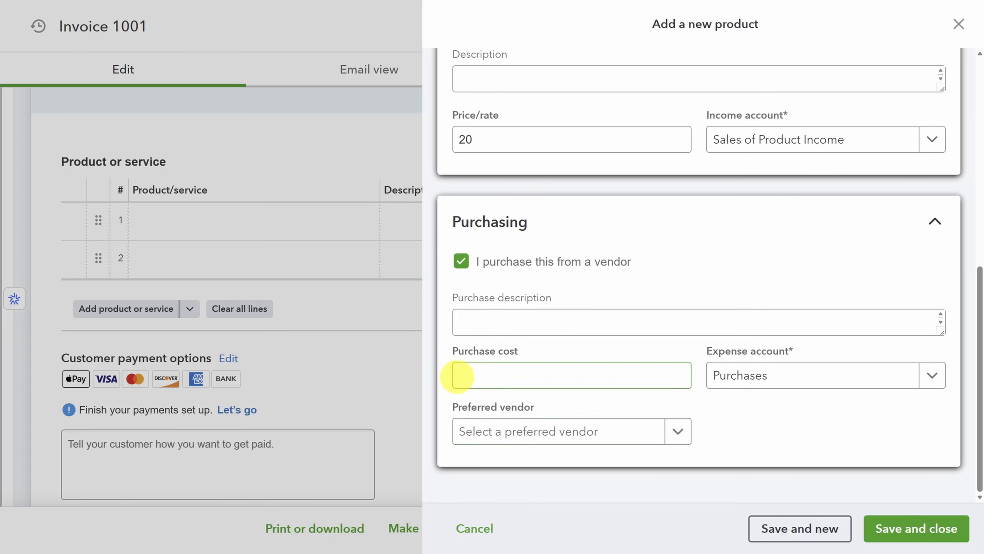
click(460, 260)
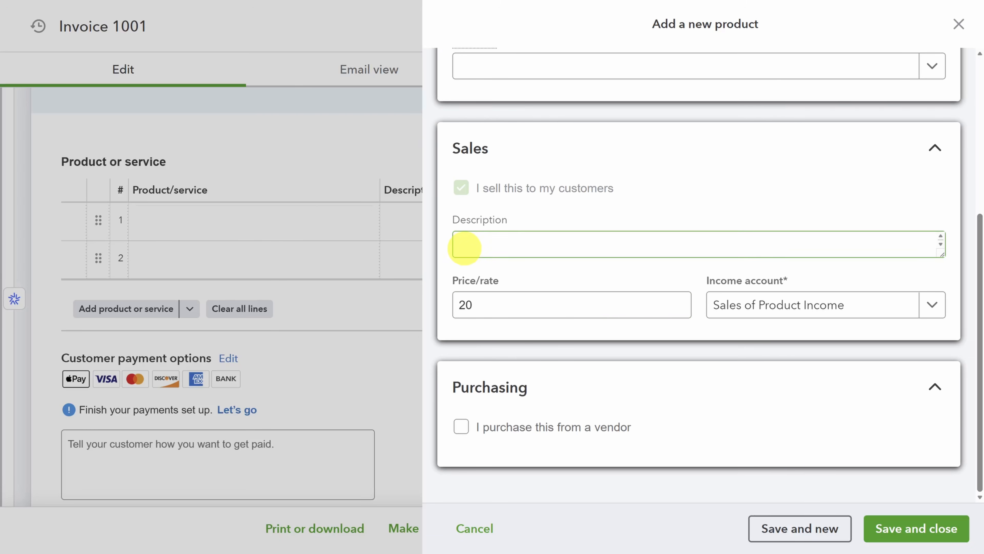
click(929, 522)
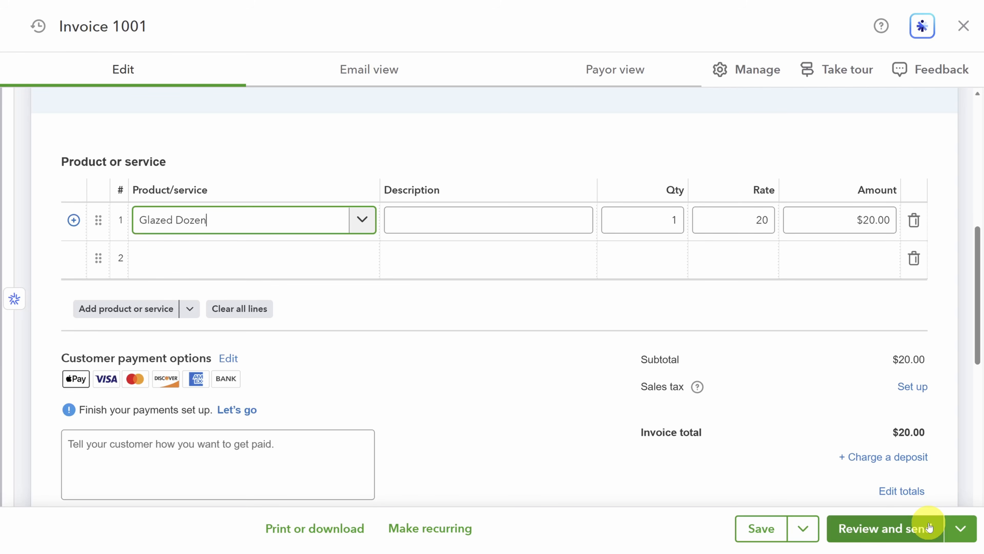
Add Apple Fritters on line 2 and set both lines to quantity 5, totalling $225.00
click(363, 259)
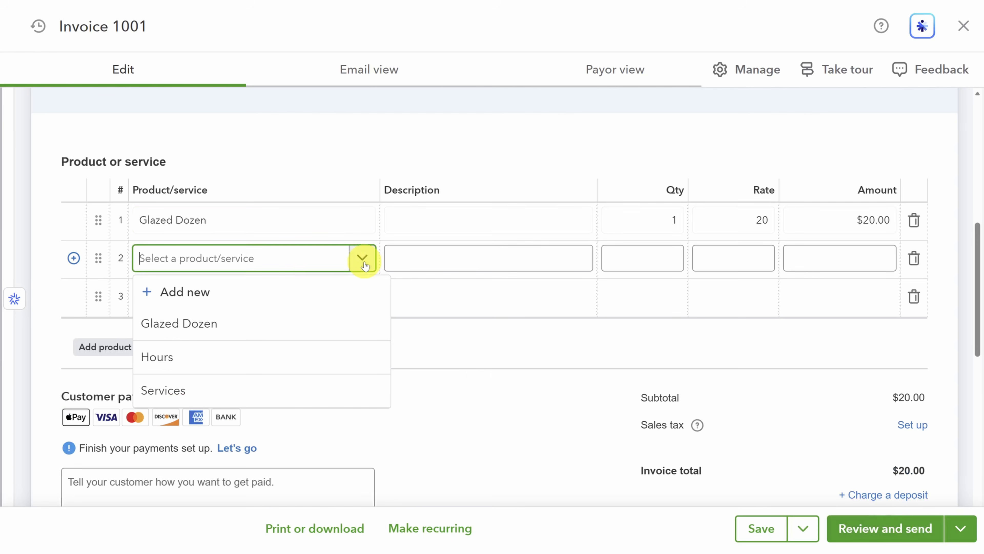
click(220, 292)
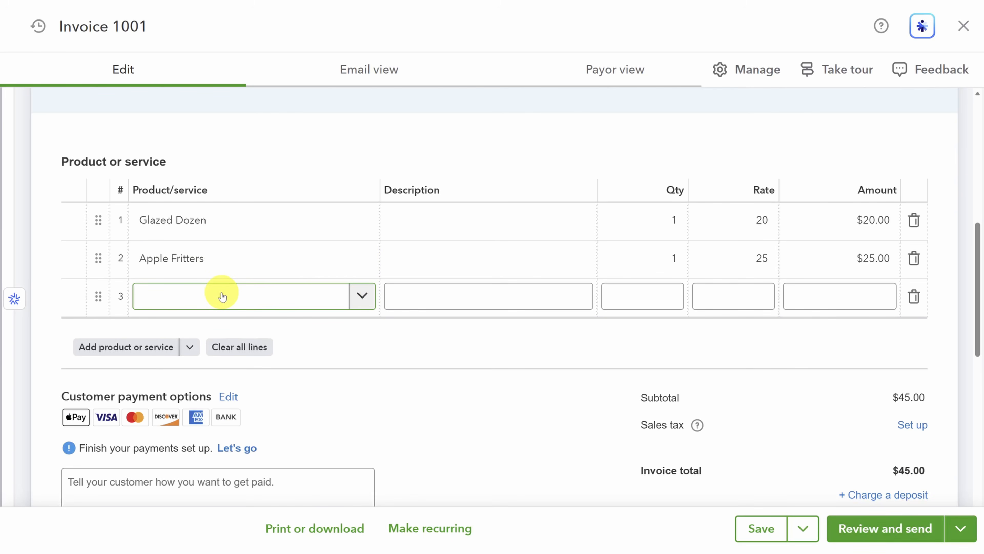
click(230, 257)
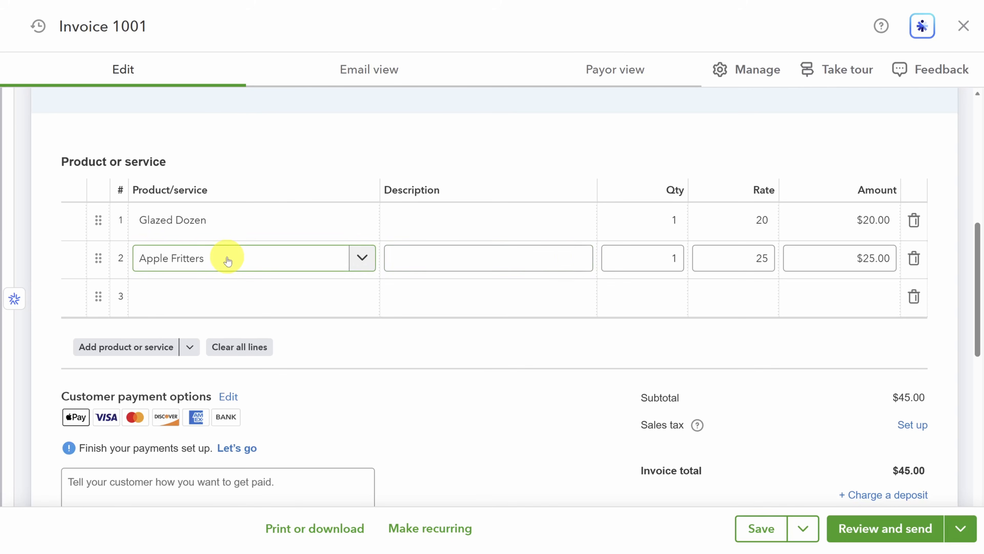
click(674, 258)
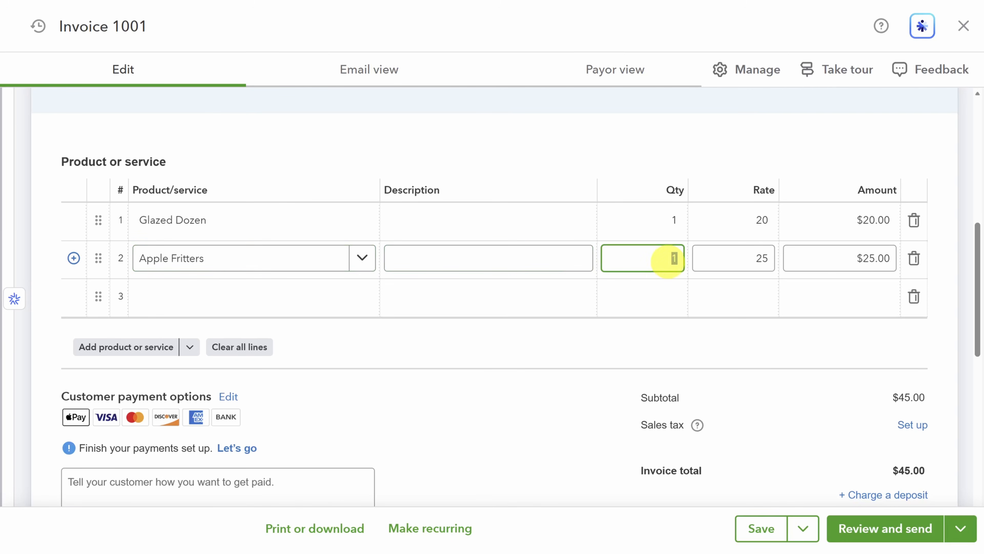
text(5)
click(666, 220)
text(5)
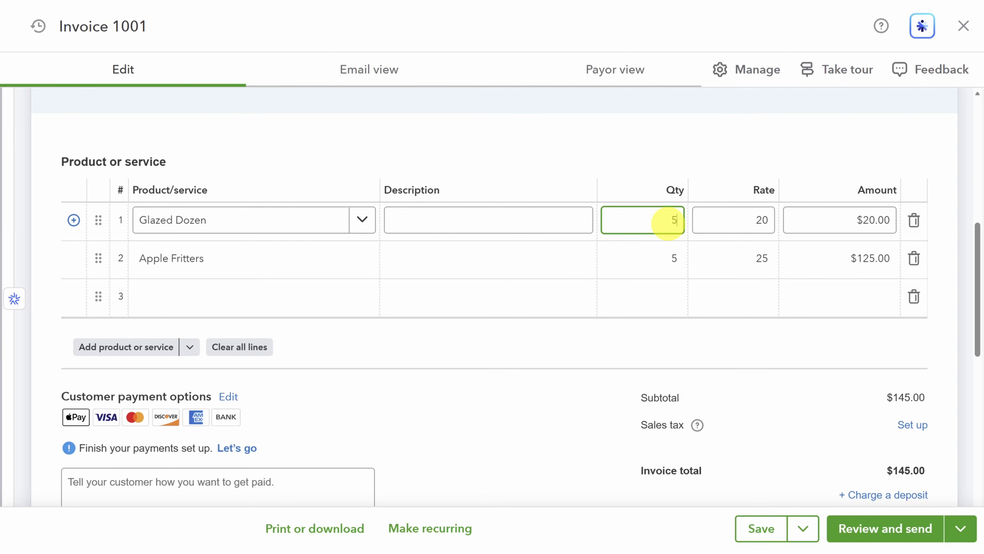
scroll(652, 330, down, 3)
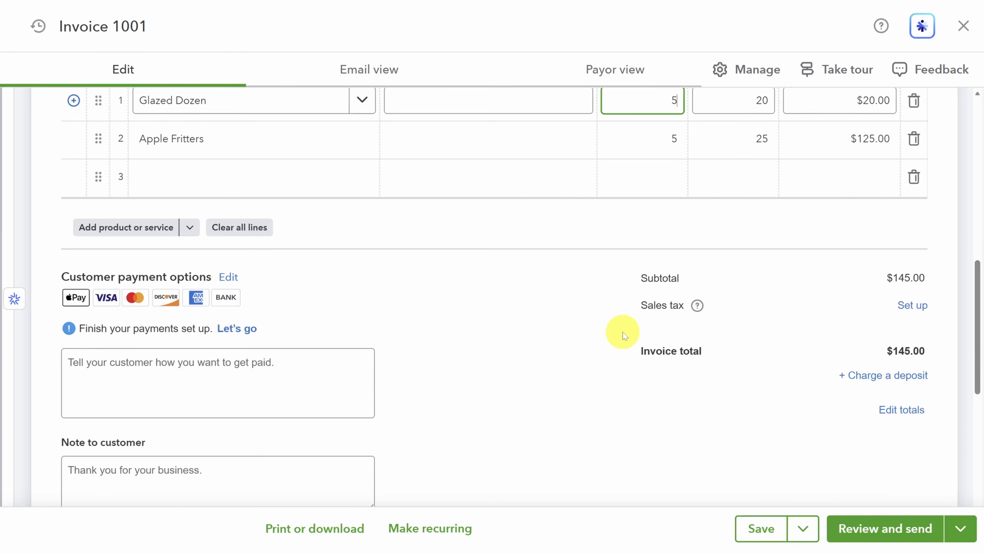
click(575, 346)
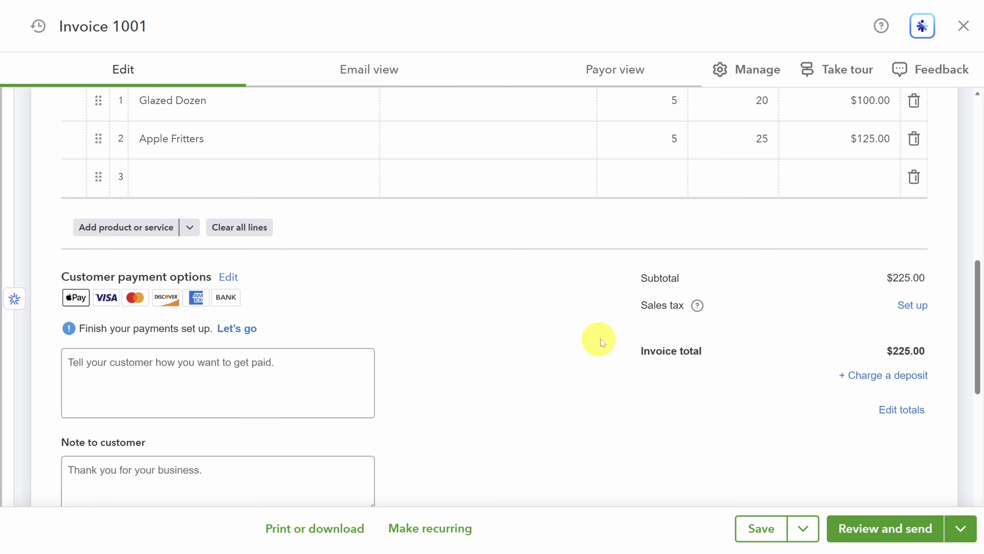
click(911, 308)
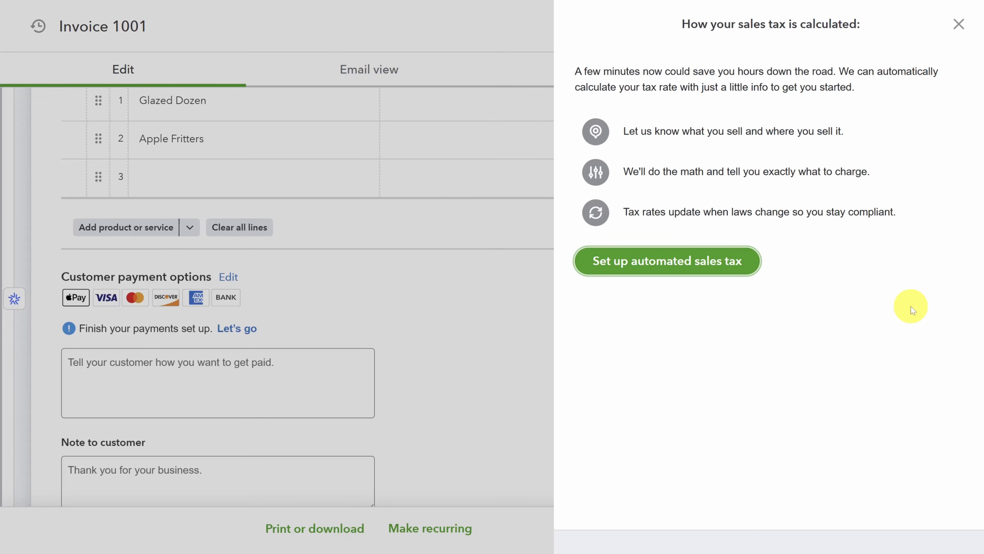
Enable automated sales tax for the business address and tax both lines, adding $23.18
click(662, 265)
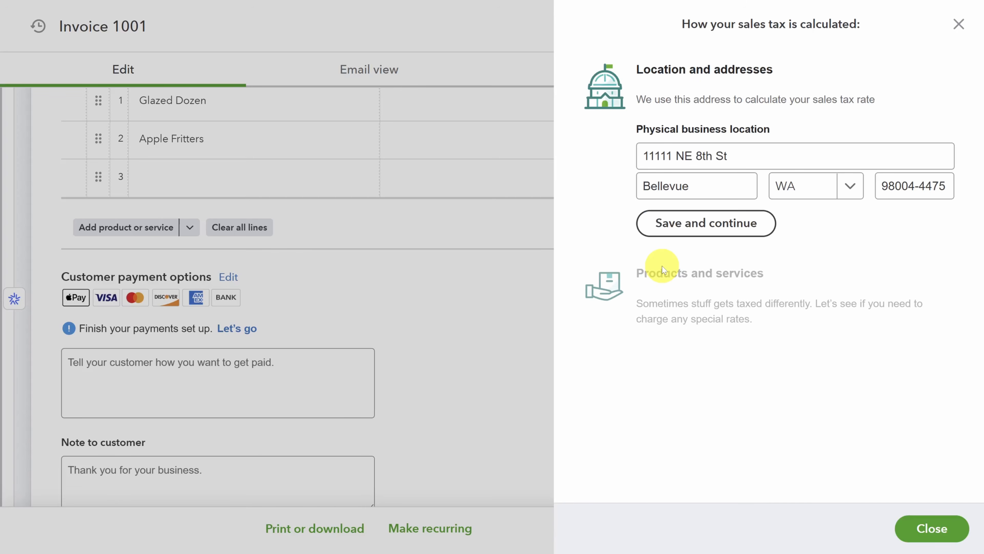
click(703, 232)
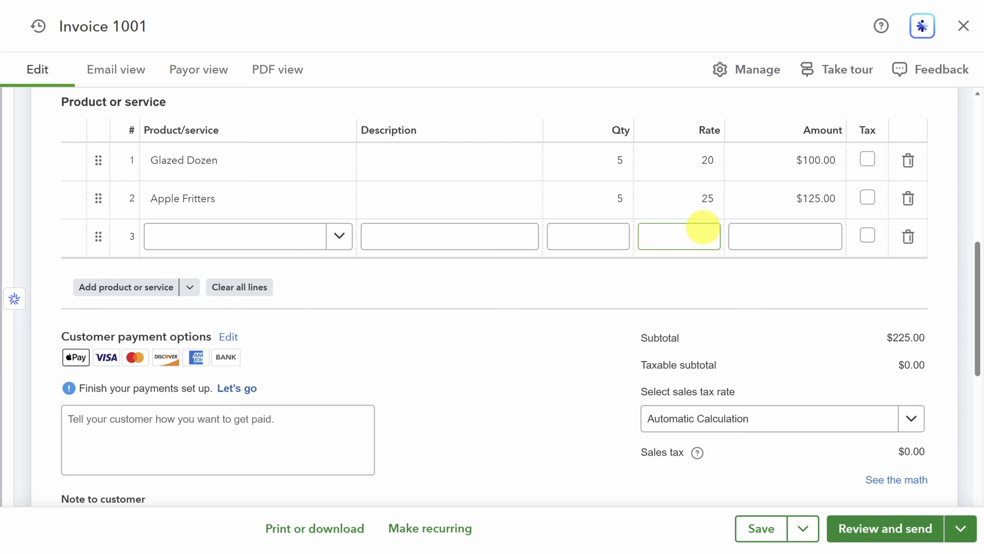
click(846, 159)
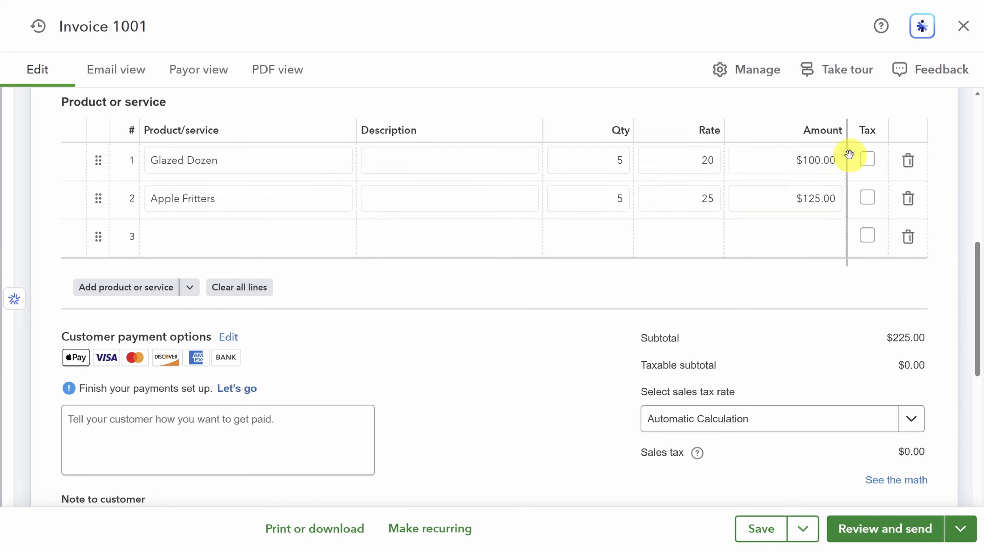
click(867, 159)
click(867, 197)
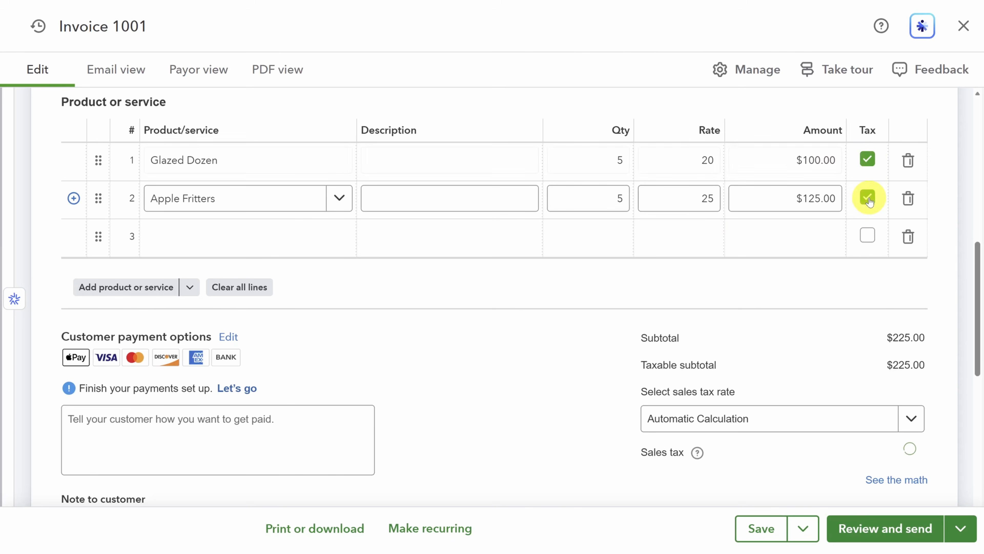
click(840, 283)
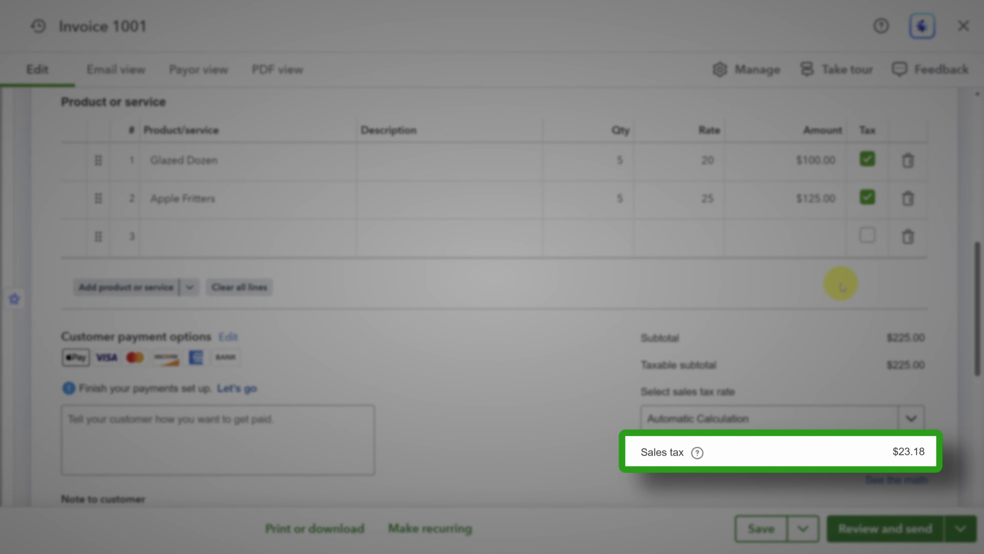
scroll(841, 283, down, 6)
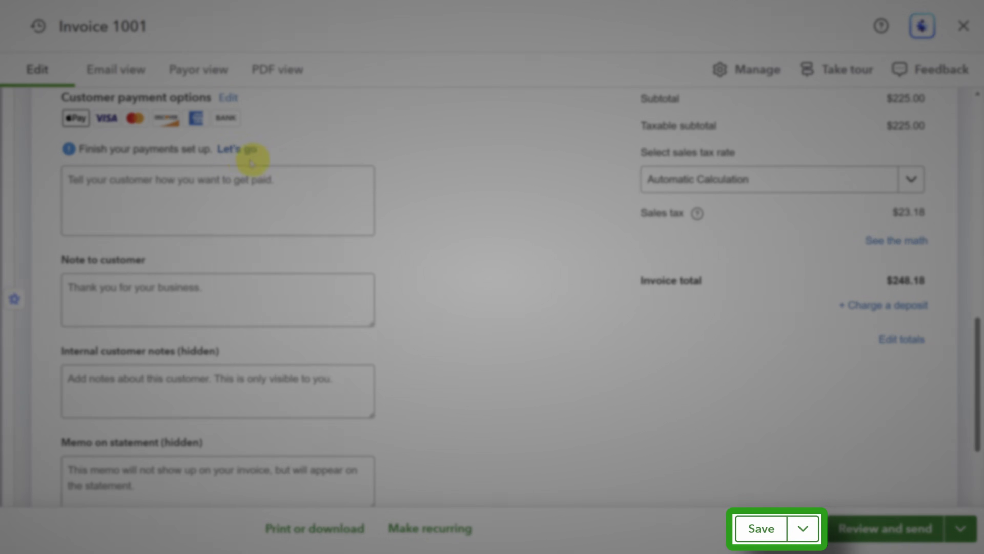
click(234, 149)
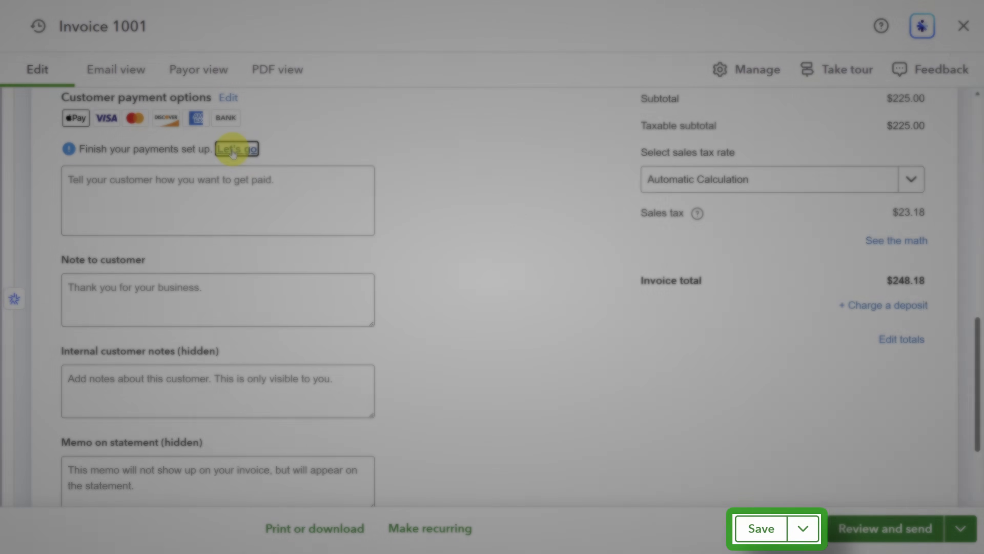
scroll(232, 149, down, 5)
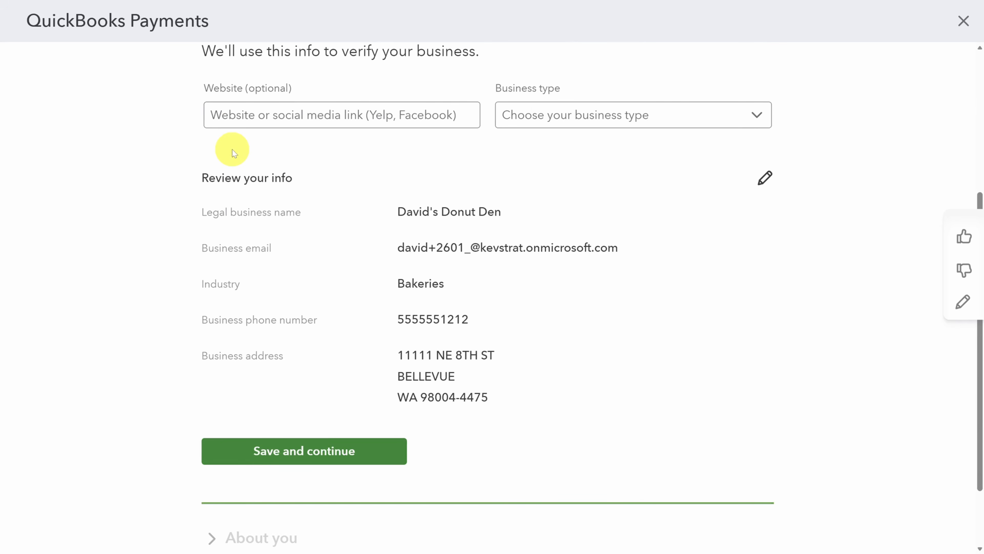
scroll(232, 149, down, 10)
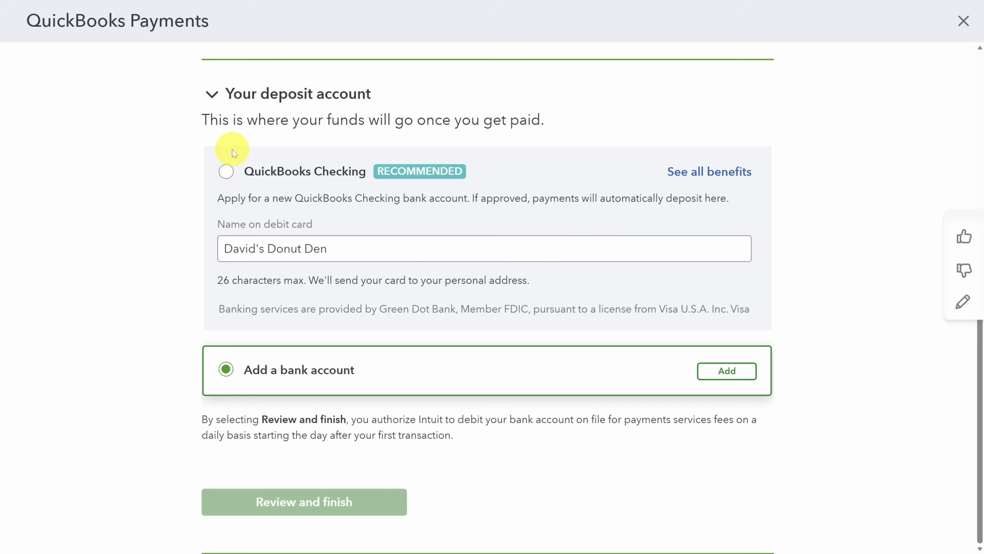
click(734, 372)
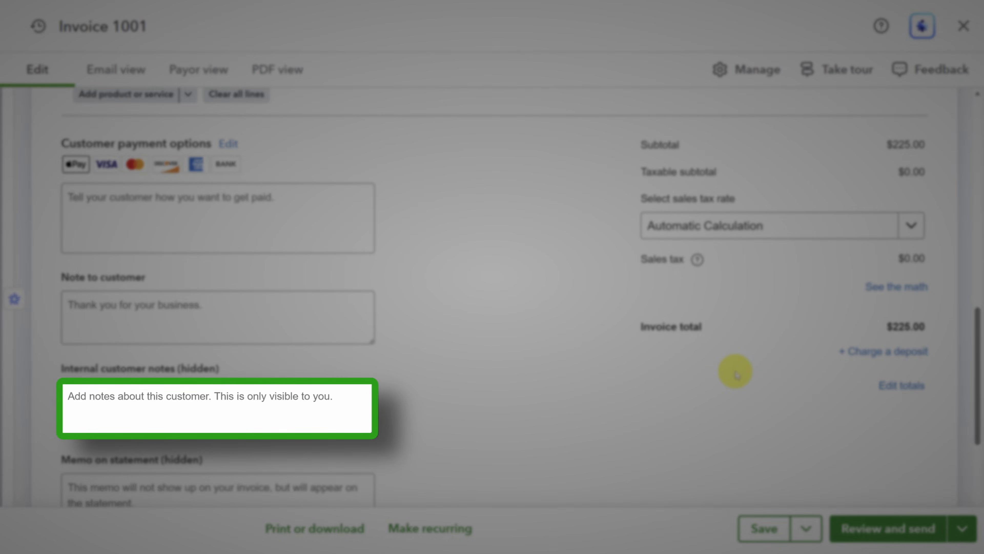
Open the invoice settings and expand Scheduling to show the recurring invoice and payment toggles
scroll(735, 371, down, 3)
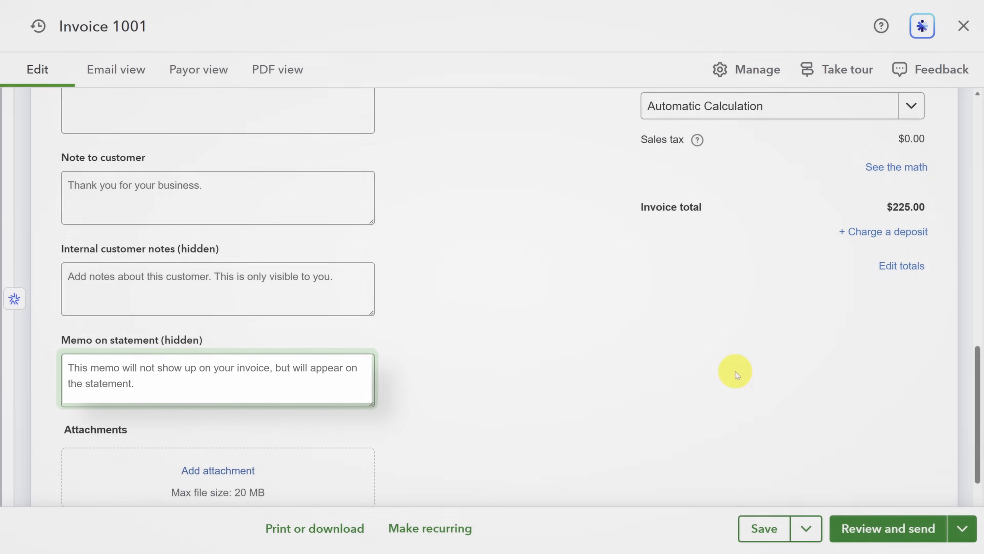
scroll(734, 371, down, 2)
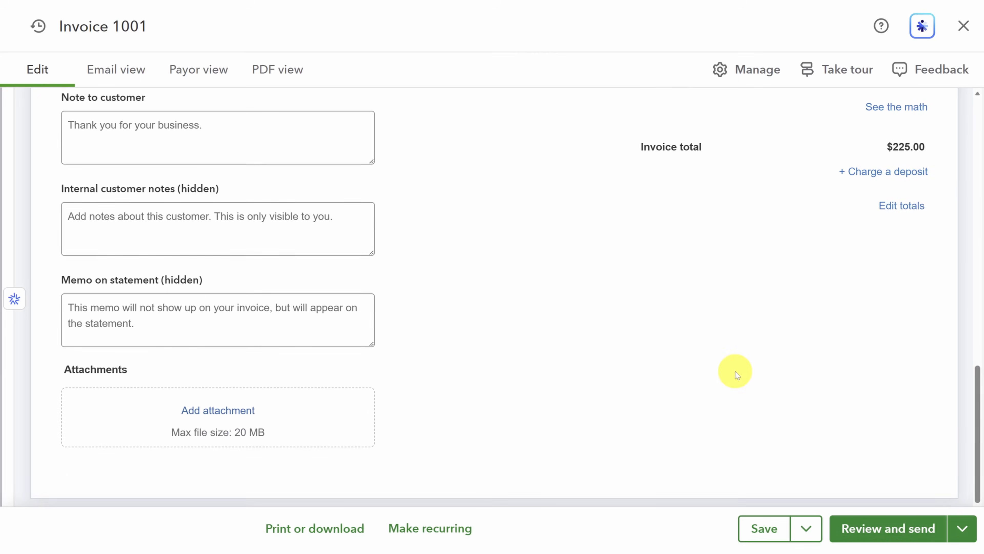
click(754, 69)
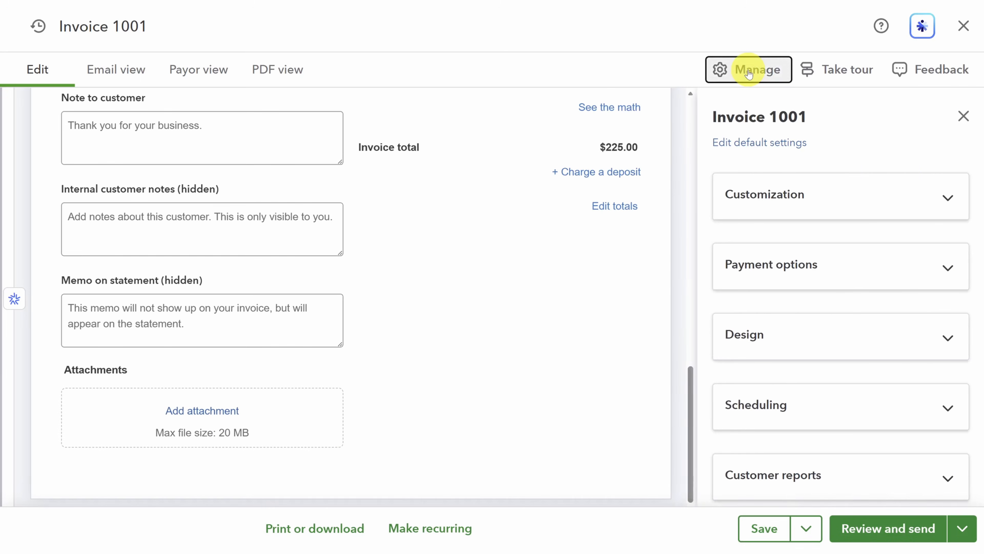
click(922, 206)
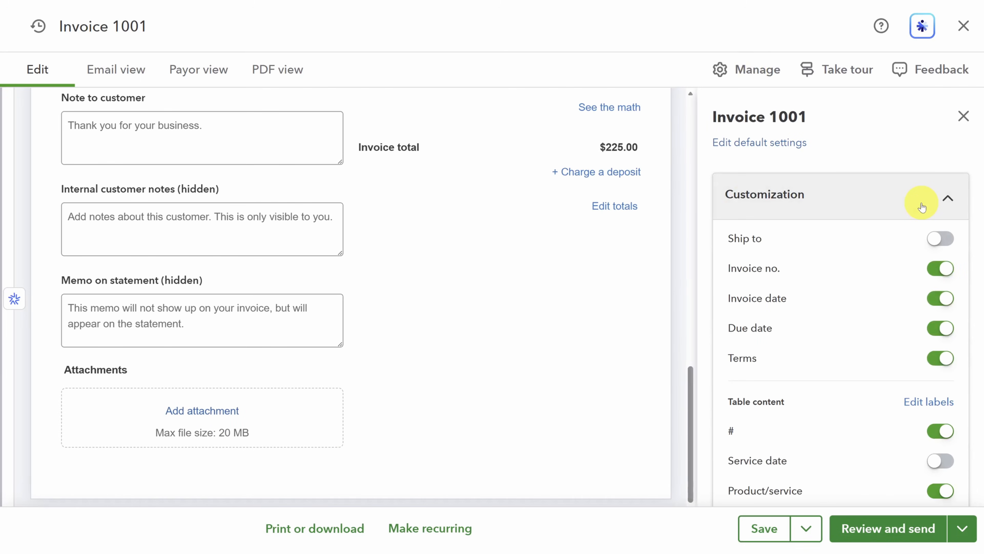
scroll(922, 207, down, 10)
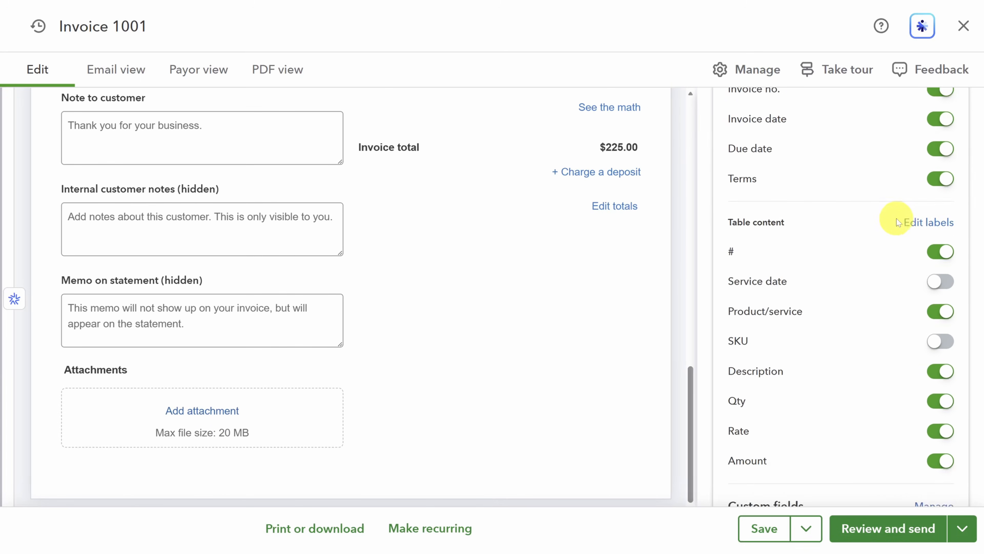
scroll(877, 225, down, 1)
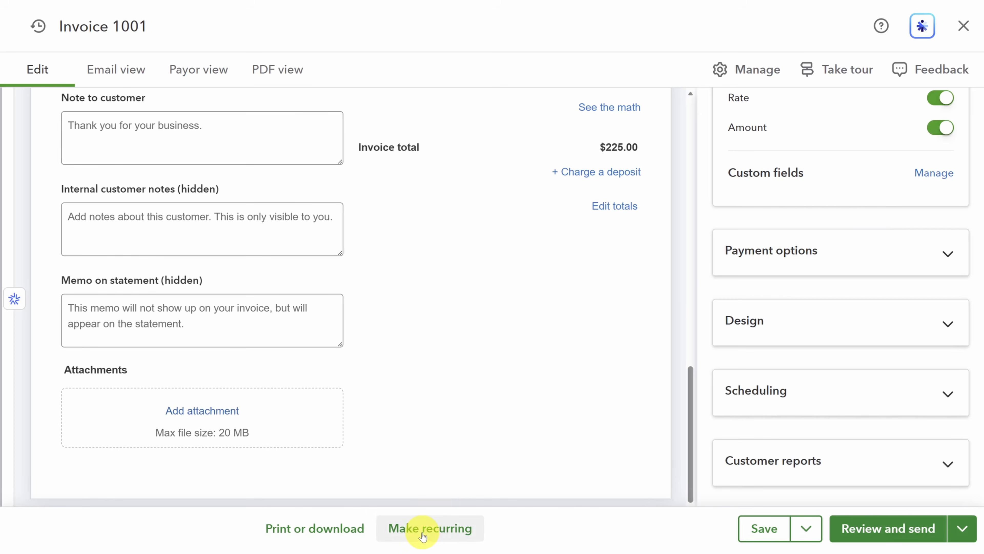
click(947, 391)
scroll(888, 351, up, 5)
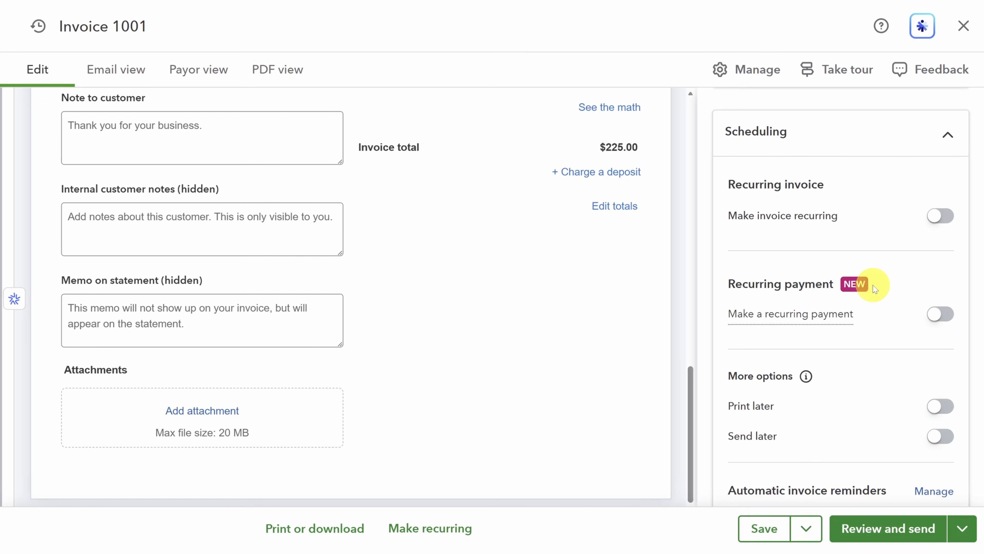
Switch from a recurring invoice to recurring payment S-00001, charged monthly on the 1st
click(940, 216)
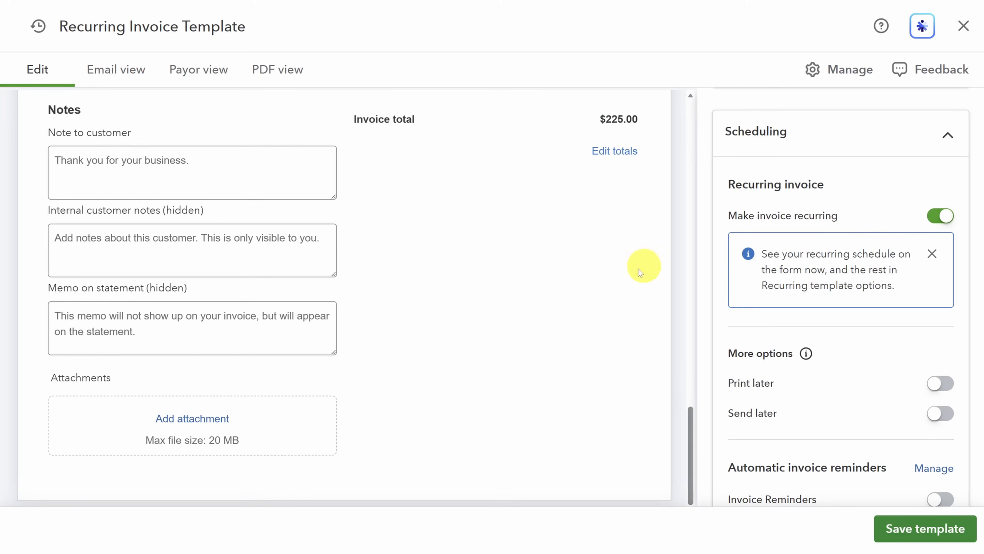
scroll(516, 325, up, 10)
scroll(516, 325, up, 3)
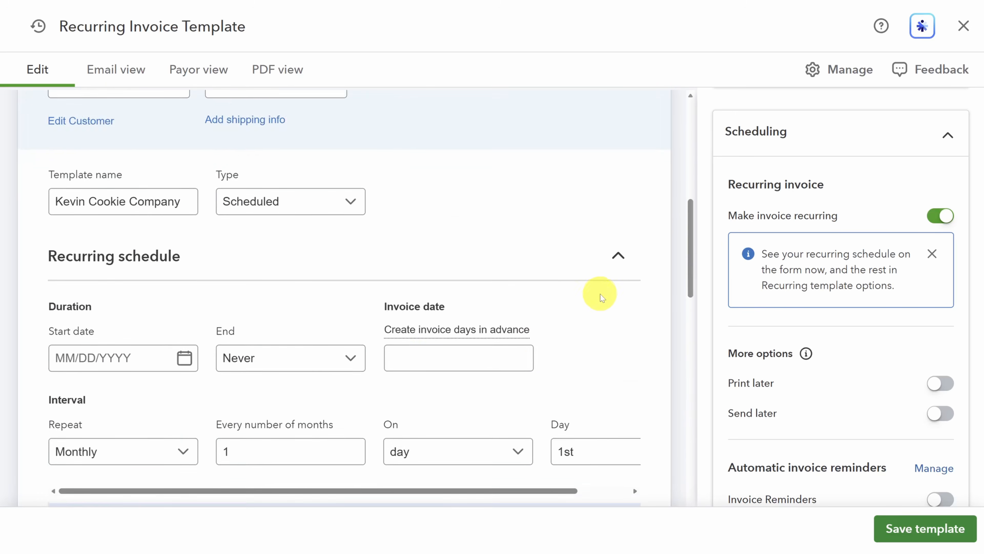
scroll(599, 293, down, 2)
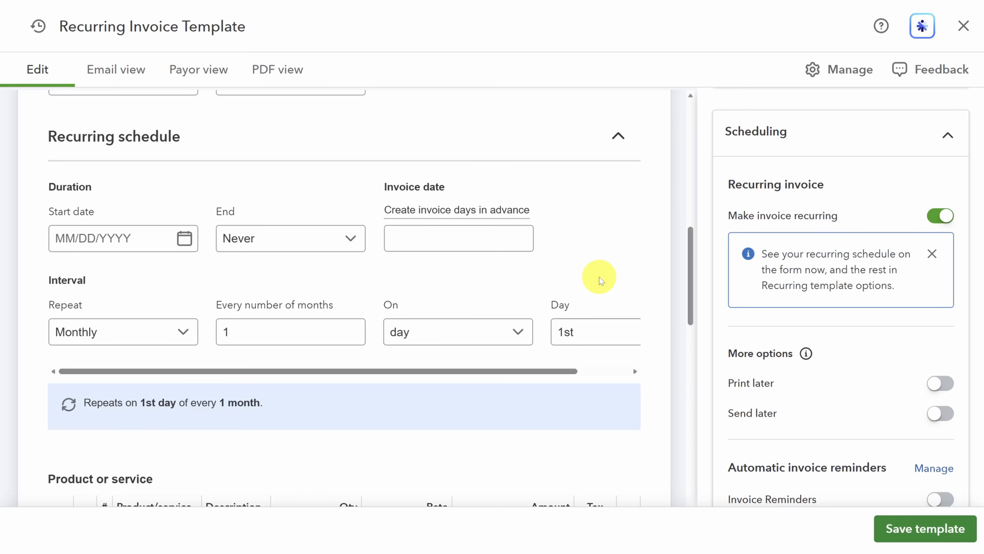
click(939, 217)
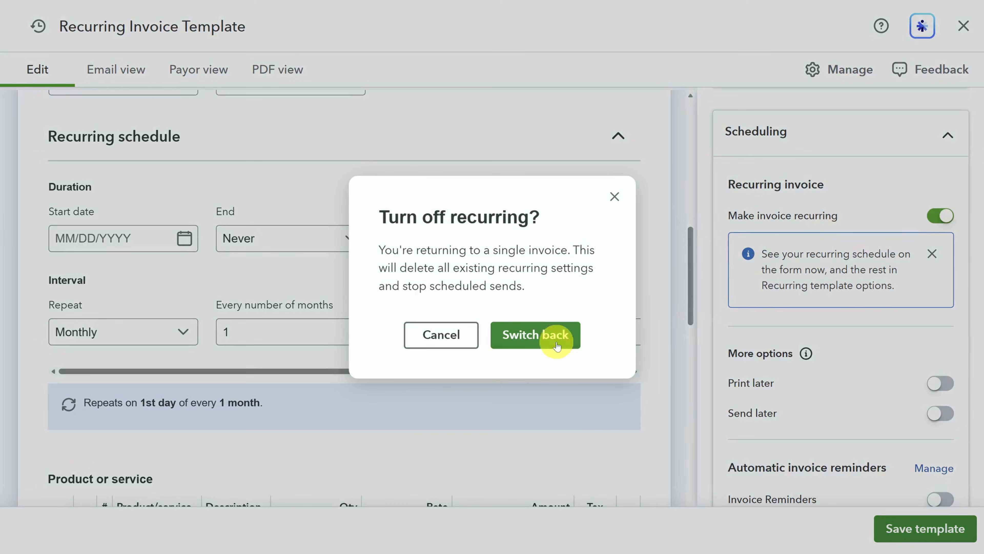
click(519, 335)
click(941, 314)
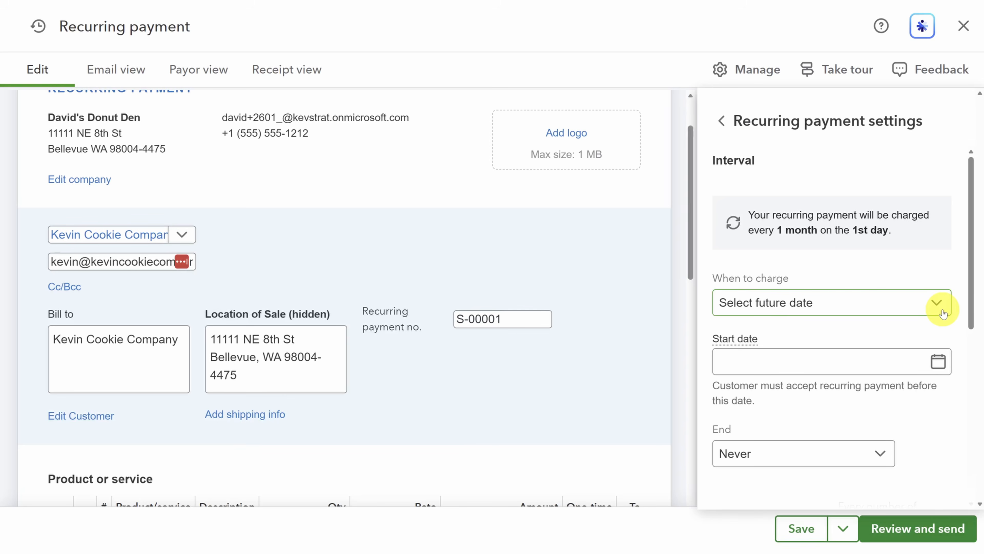
Keep the repeat frequency at Monthly and preview the $225.00 recurring payment request email
scroll(753, 231, down, 5)
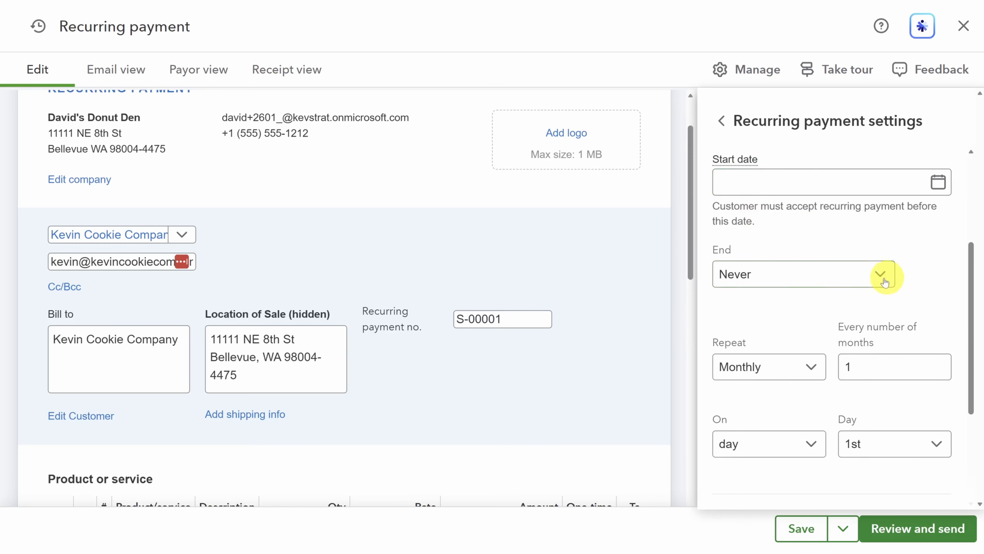
scroll(719, 282, down, 3)
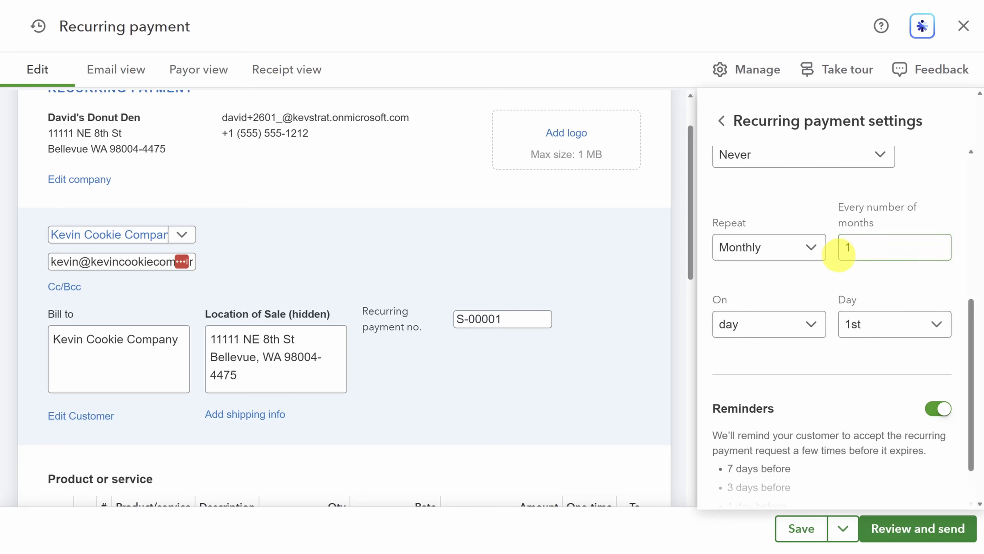
click(808, 251)
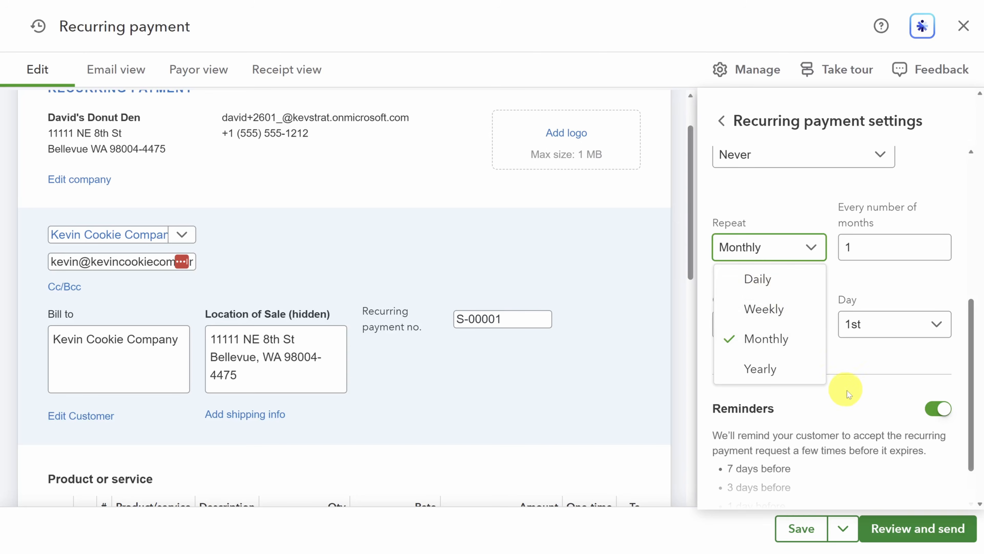
click(872, 397)
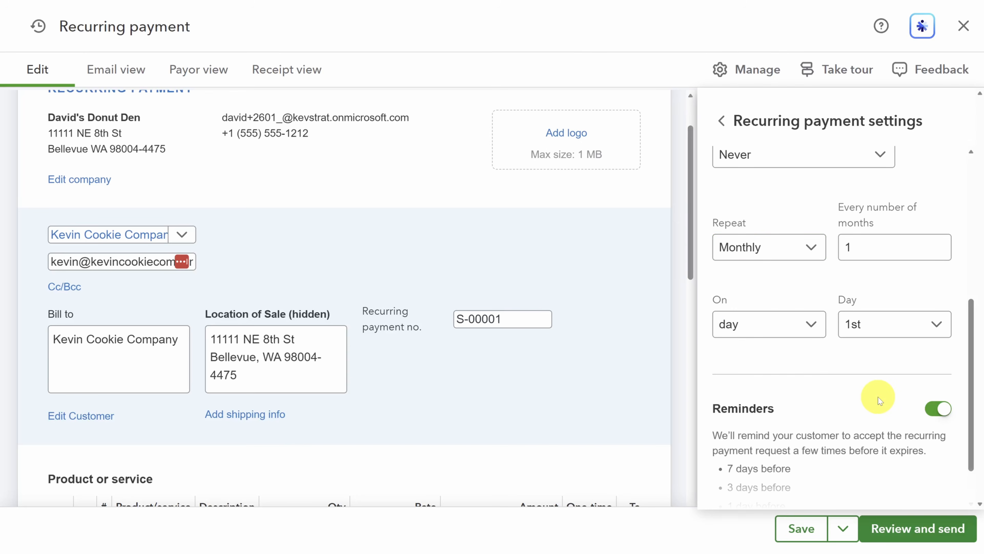
scroll(878, 397, down, 2)
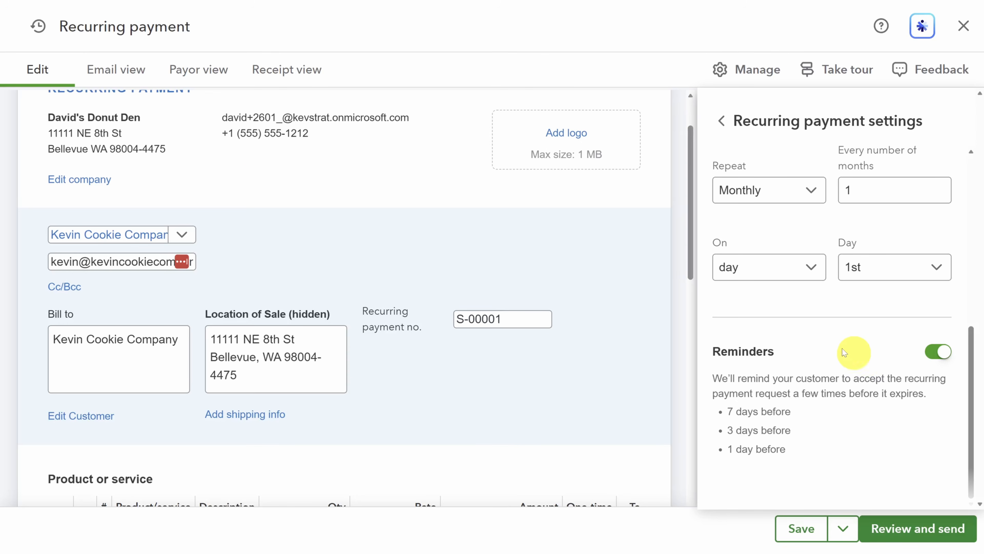
click(126, 71)
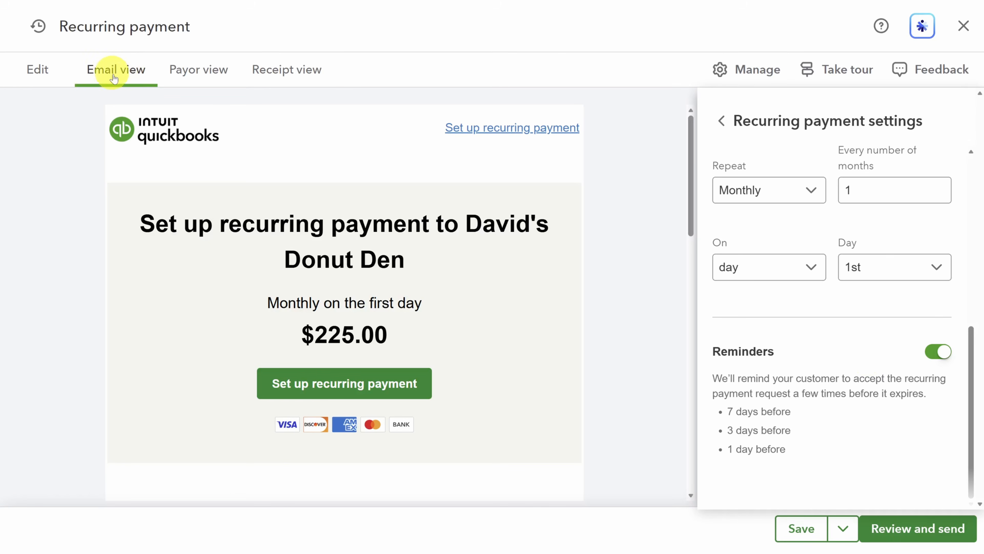
Preview the customer's payment page and payment receipt, then return to the recurring payment settings
click(197, 72)
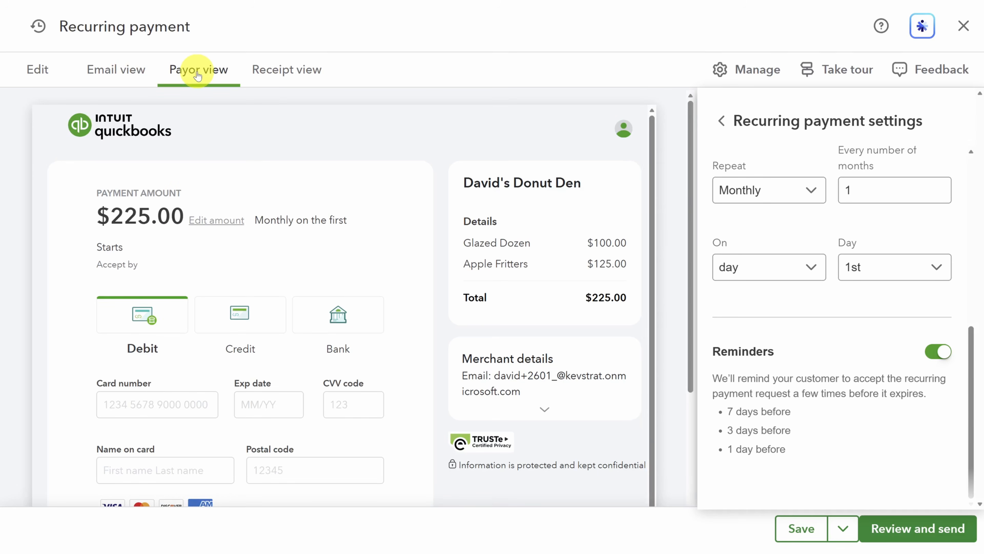
click(275, 83)
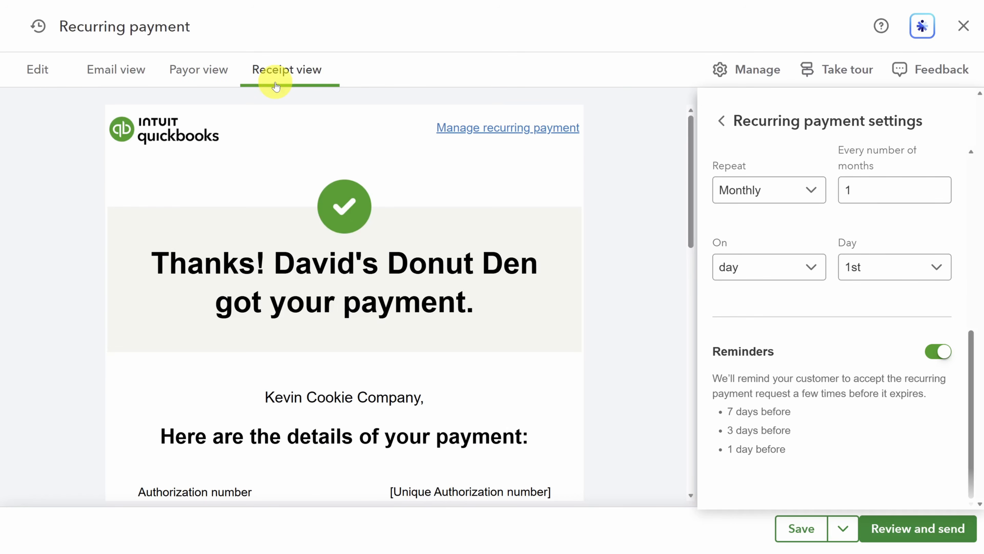
click(722, 122)
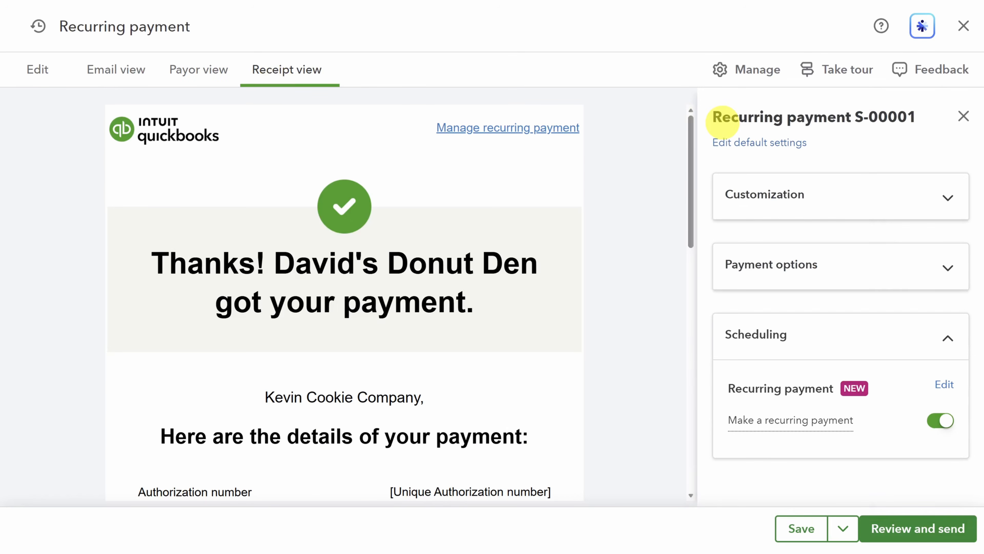
Turn off the recurring payment, preview the invoice email, and move on to review and send
click(939, 421)
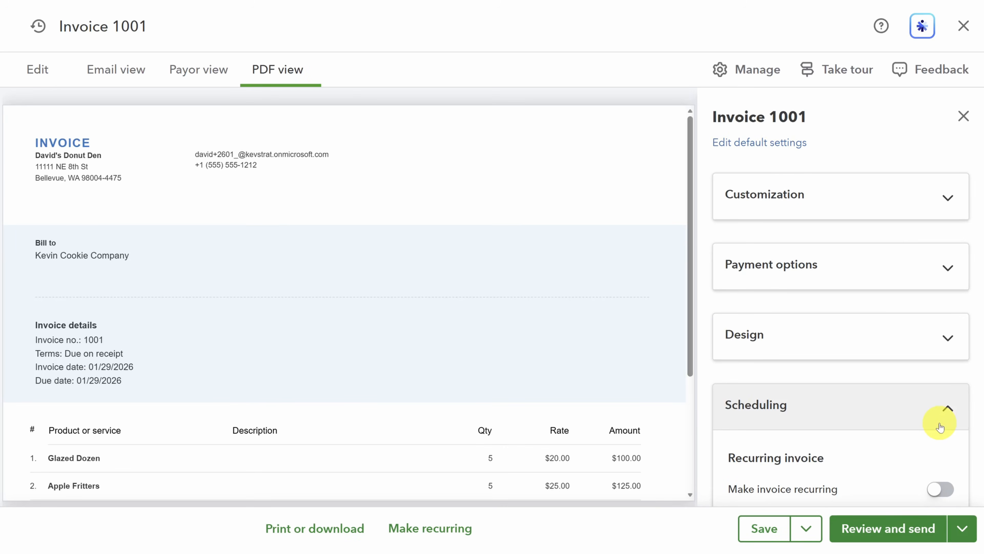
click(110, 80)
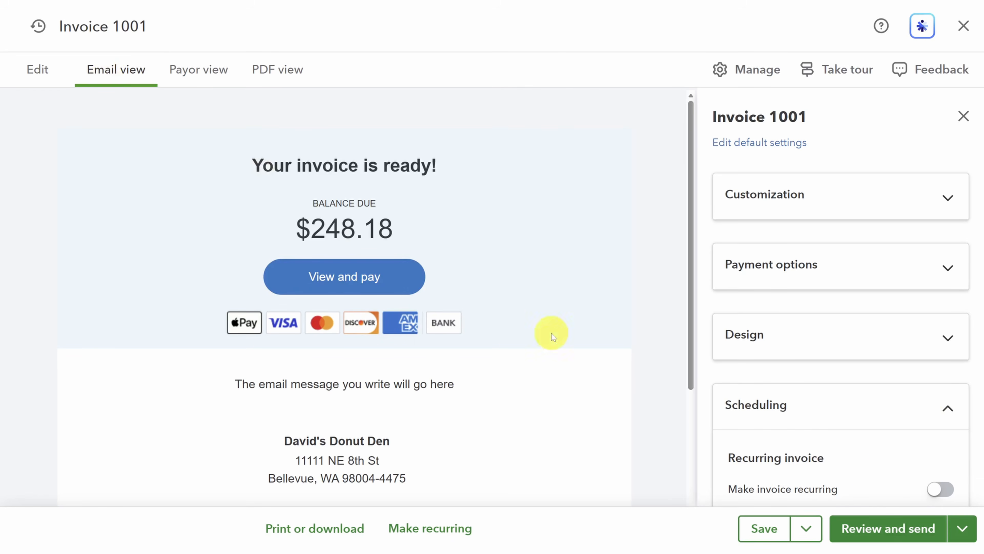
click(889, 533)
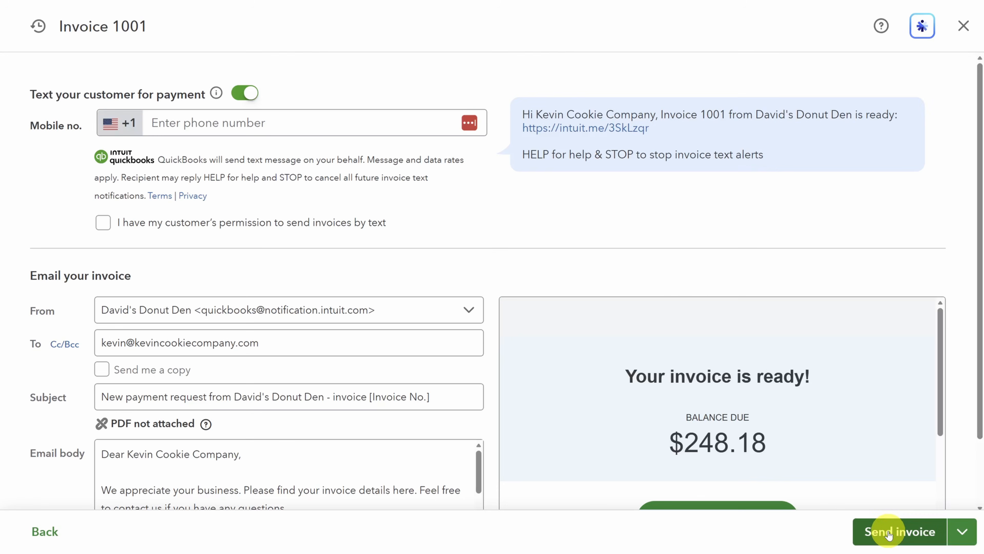
Turn off text-message payment requests and send Invoice 1001 by email only
click(245, 93)
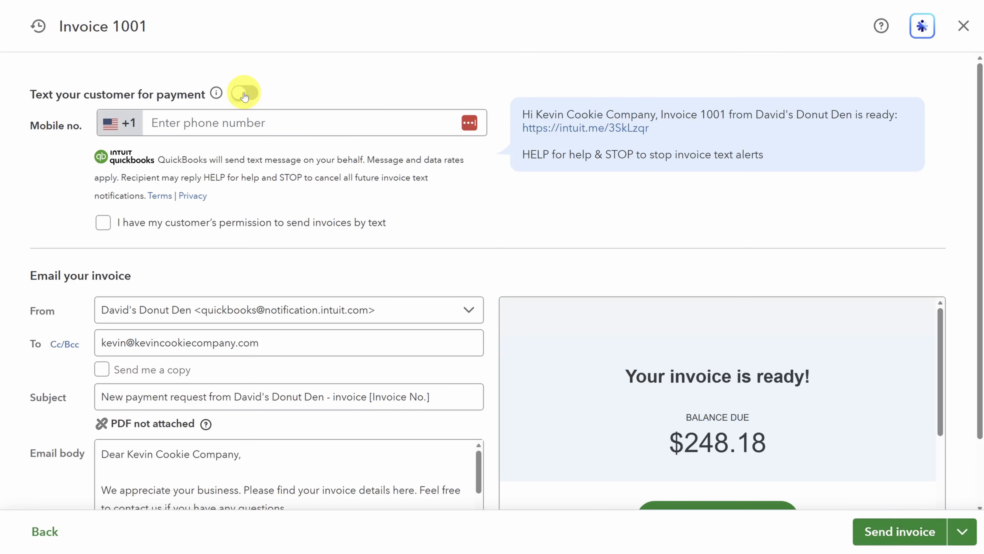
scroll(492, 239, down, 2)
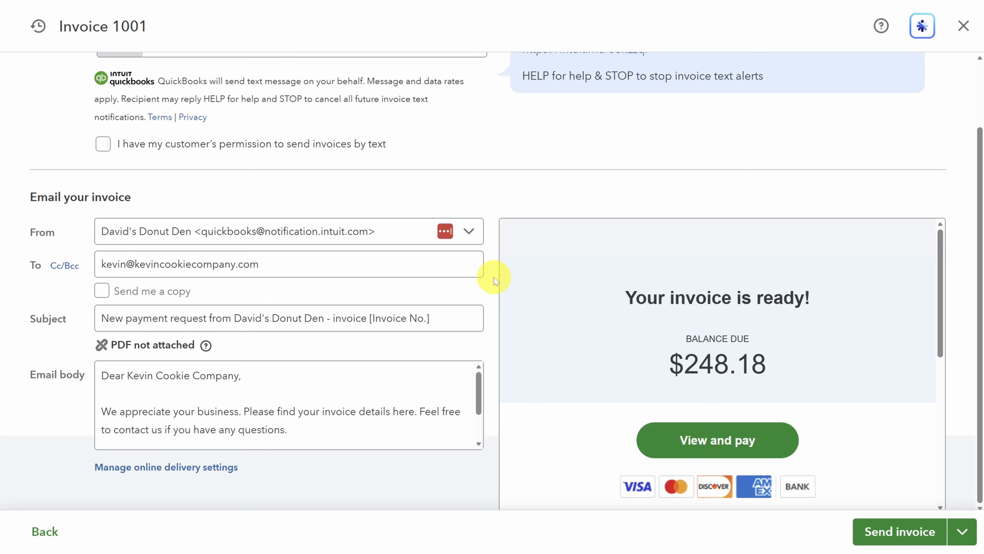
click(899, 532)
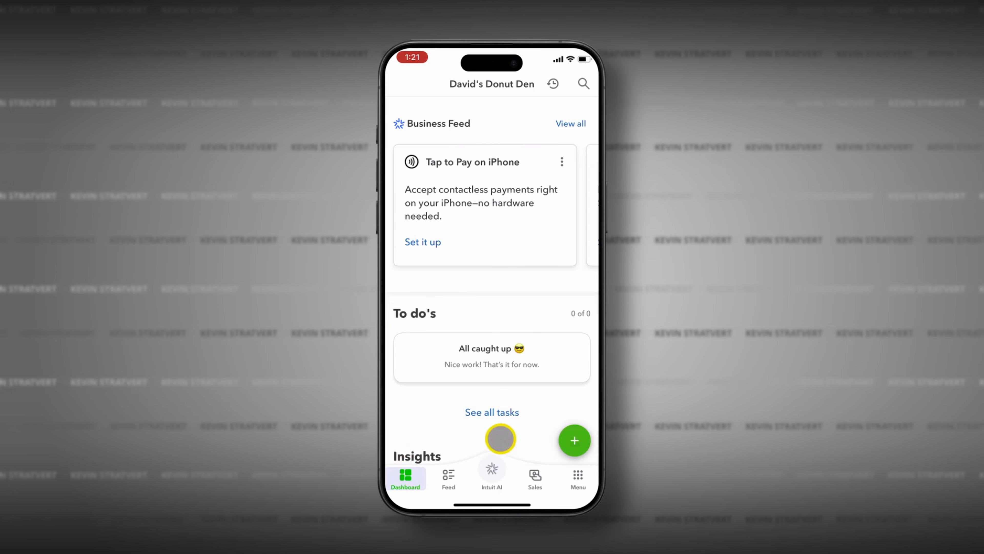
Start a new invoice with voice Autofill and dictate the glazed dozens and apple fritters request
click(574, 439)
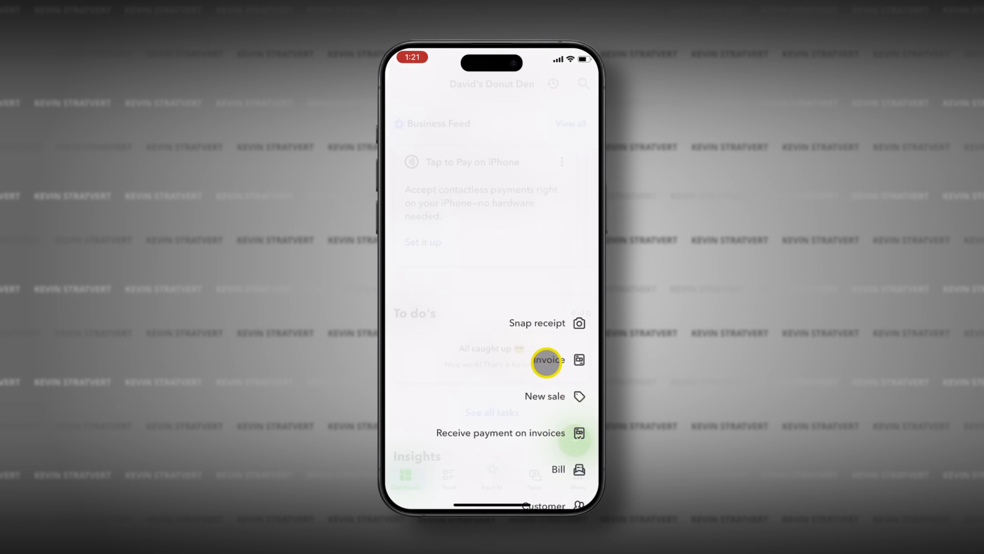
click(547, 360)
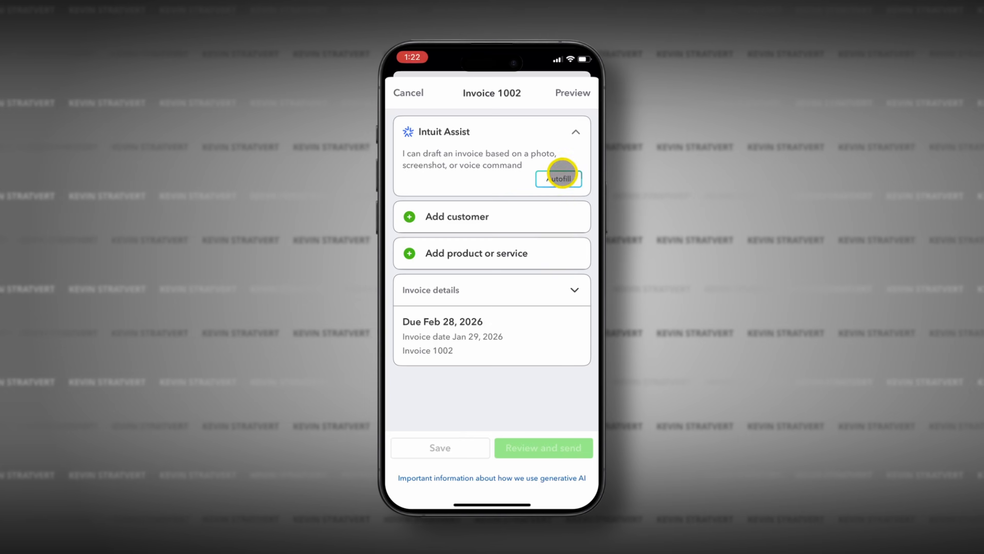
click(562, 173)
click(428, 483)
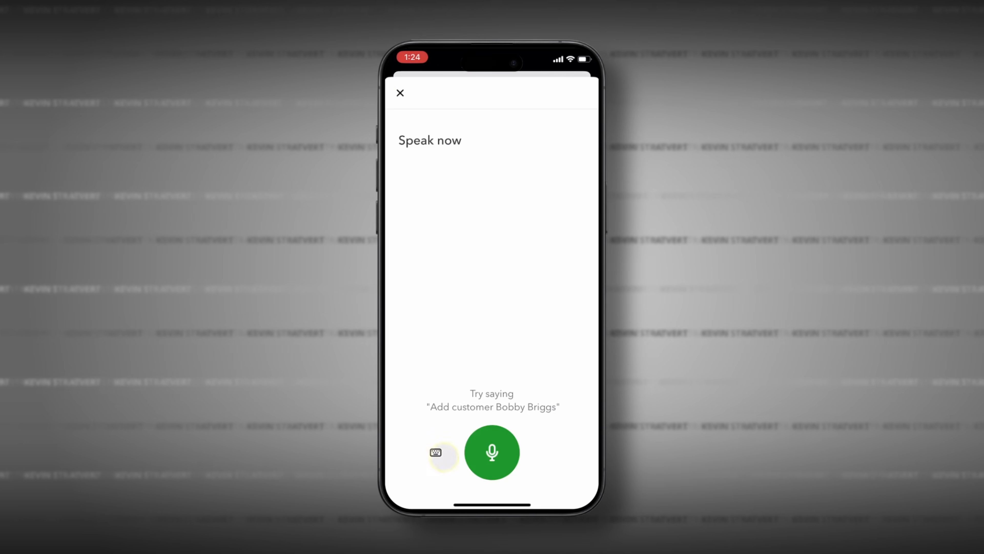
click(492, 450)
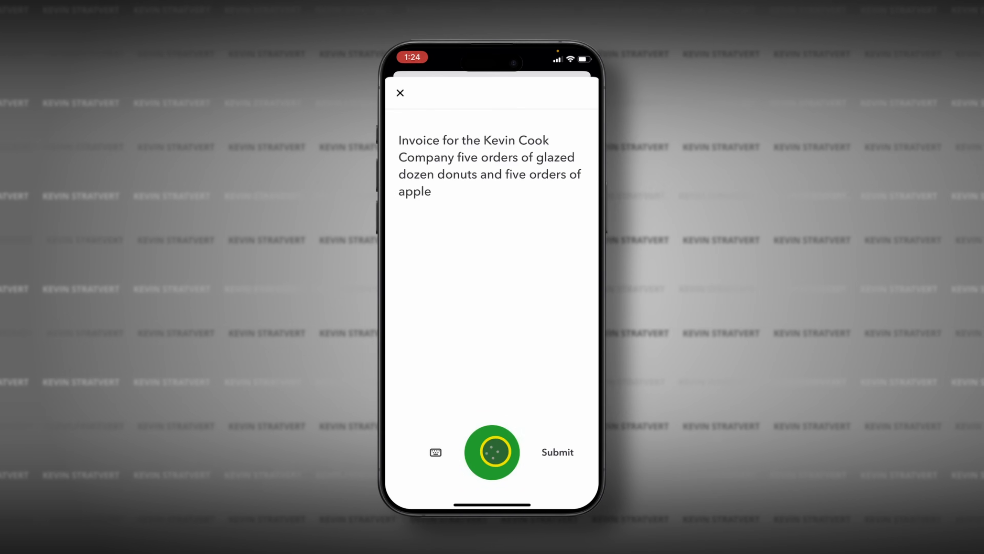
Correct the misheard 'Cook' to 'Cookie' in the dictated text and submit it
click(434, 452)
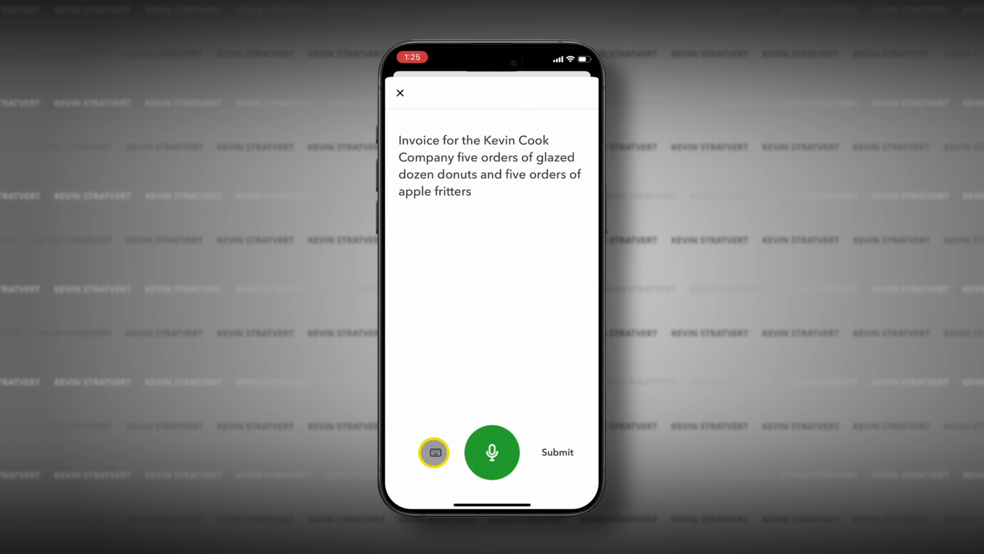
click(549, 140)
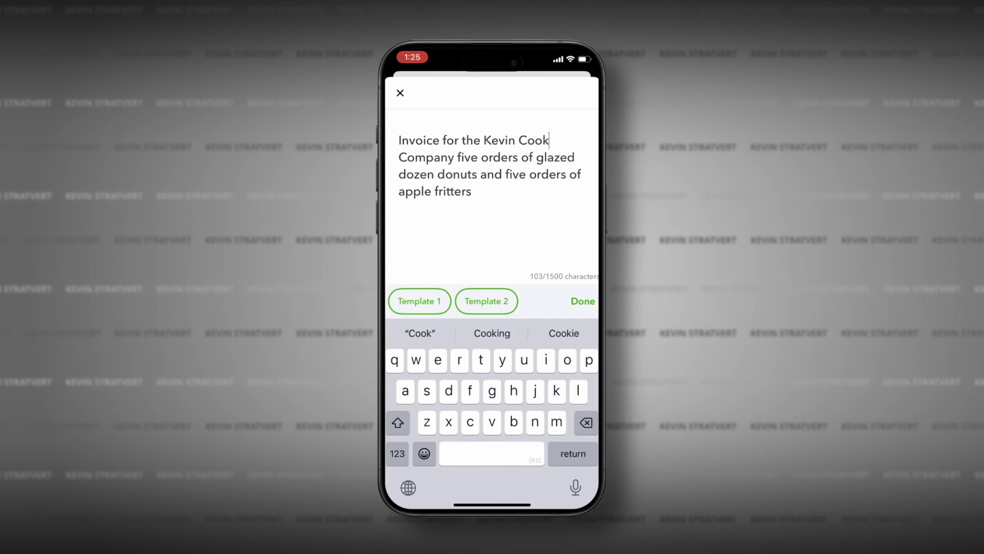
text(ie)
click(583, 301)
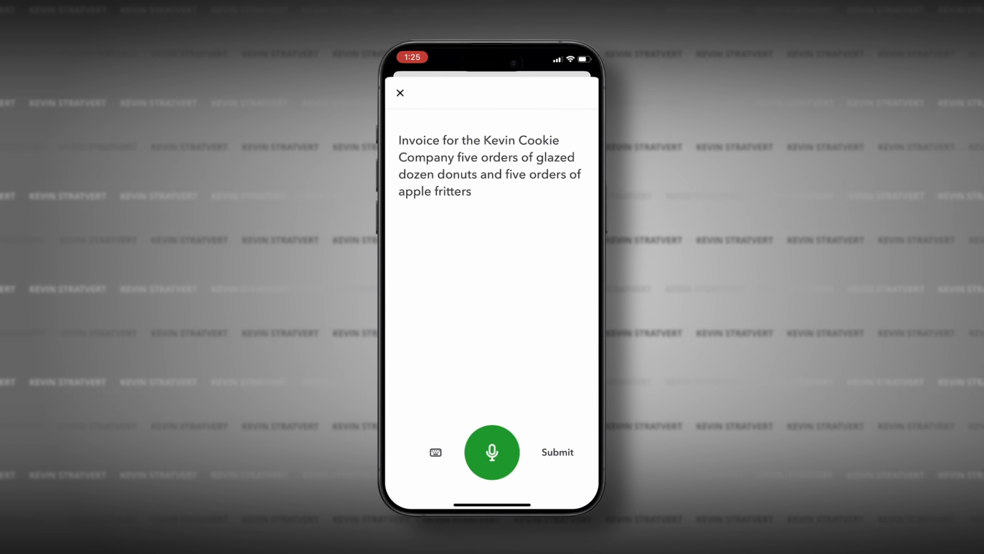
click(558, 452)
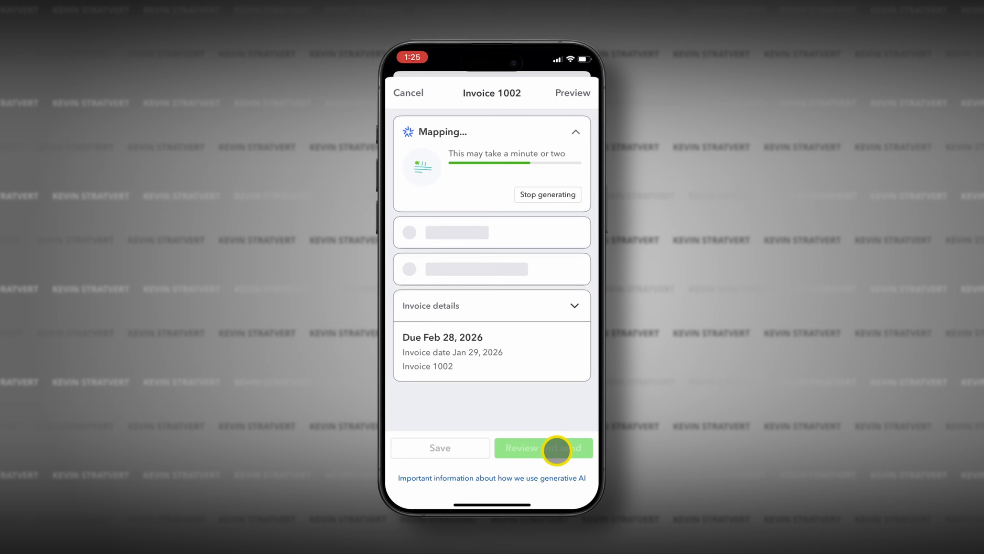
click(556, 450)
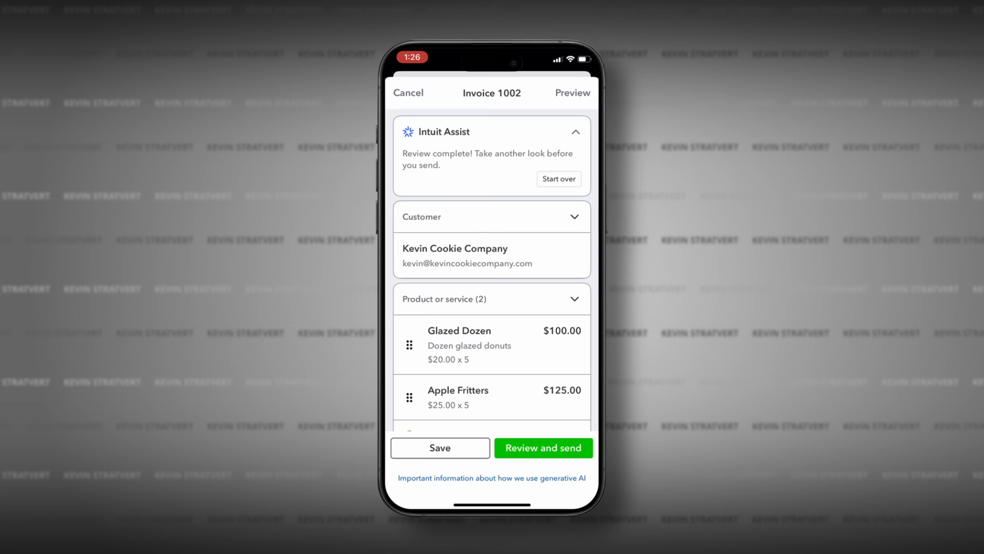
scroll(492, 271, down, 2)
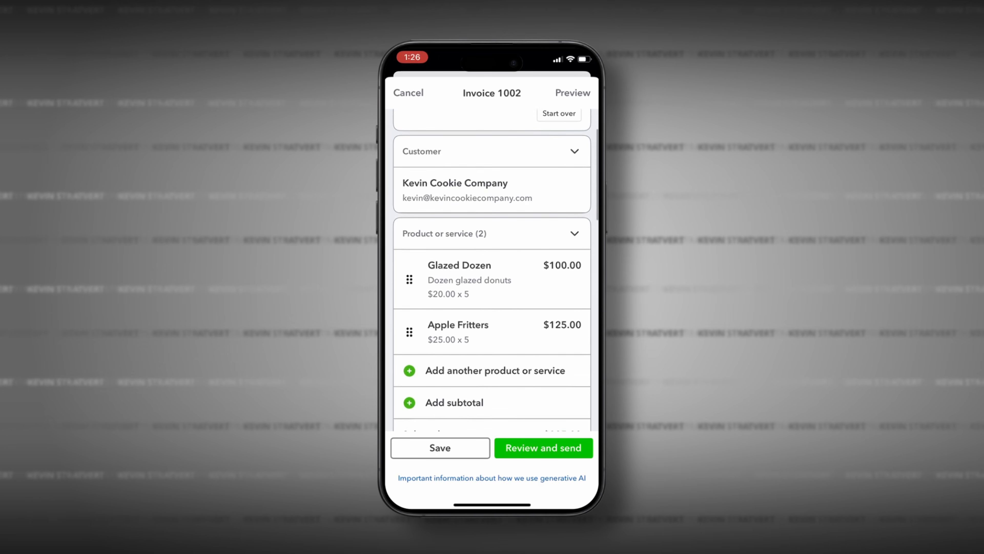
scroll(492, 270, down, 3)
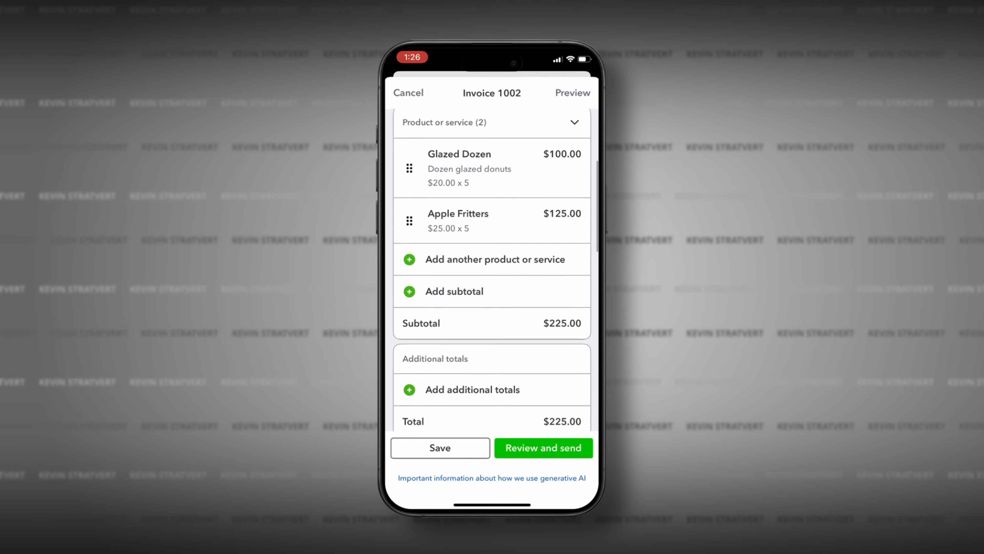
scroll(492, 270, down, 2)
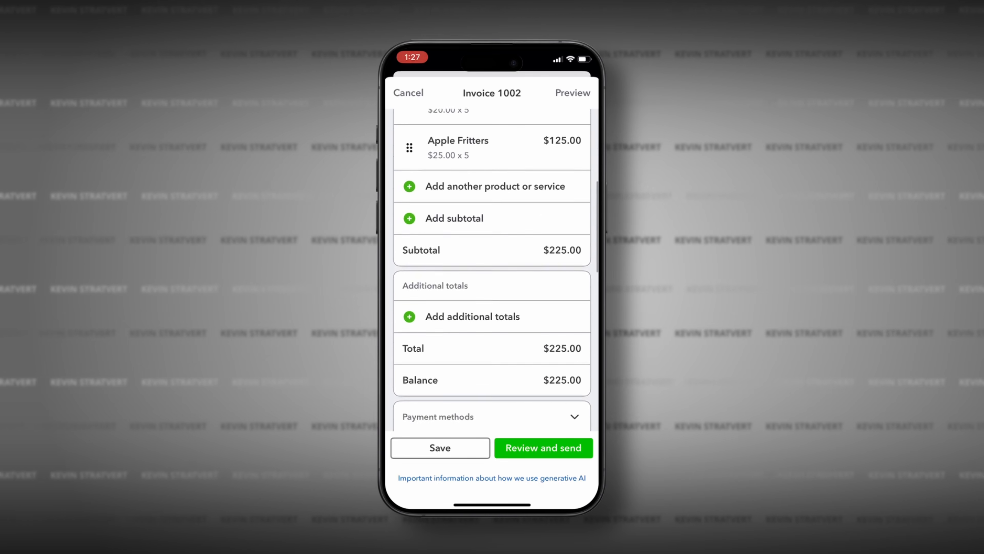
scroll(492, 270, down, 1)
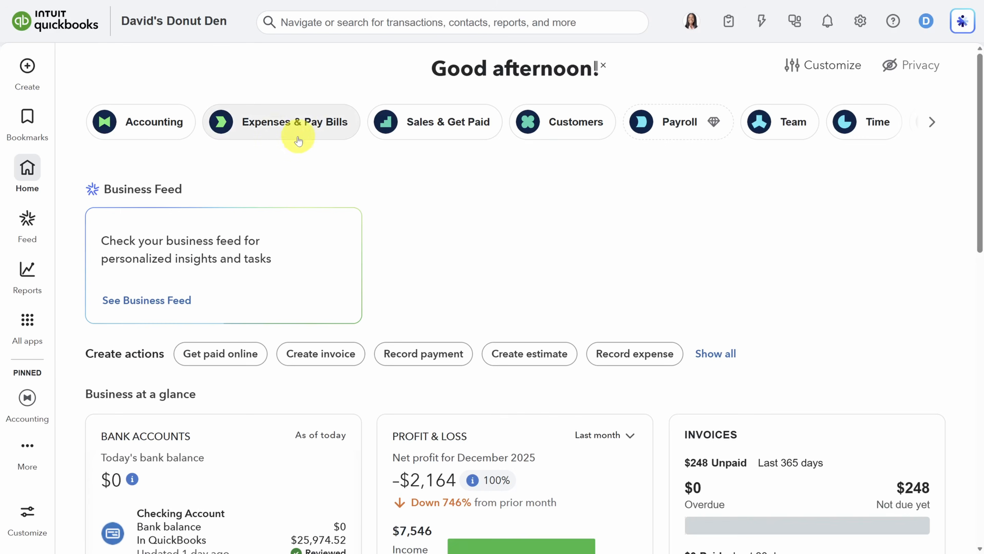
Go to the Bills list under Expenses & Pay Bills and copy the bill-forwarding email address
click(277, 132)
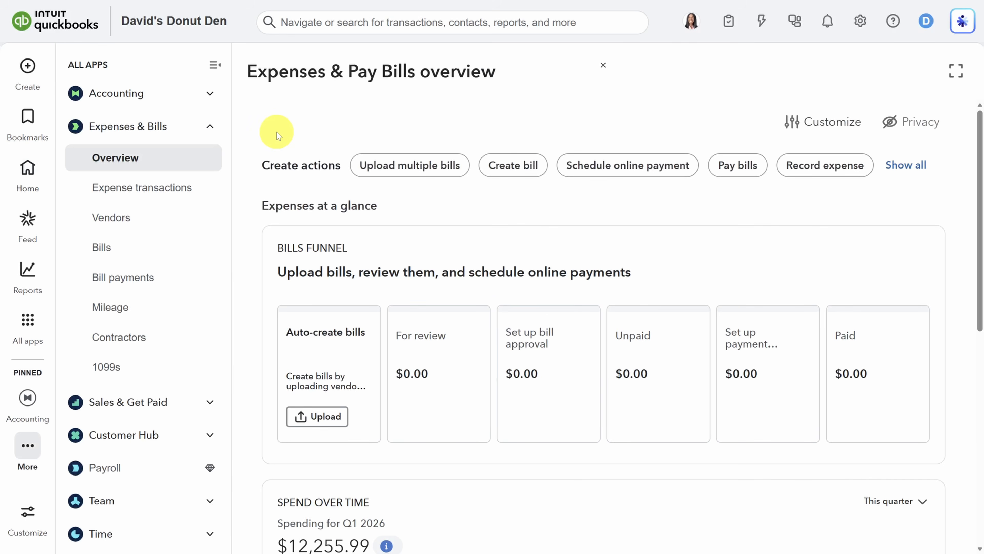
click(109, 247)
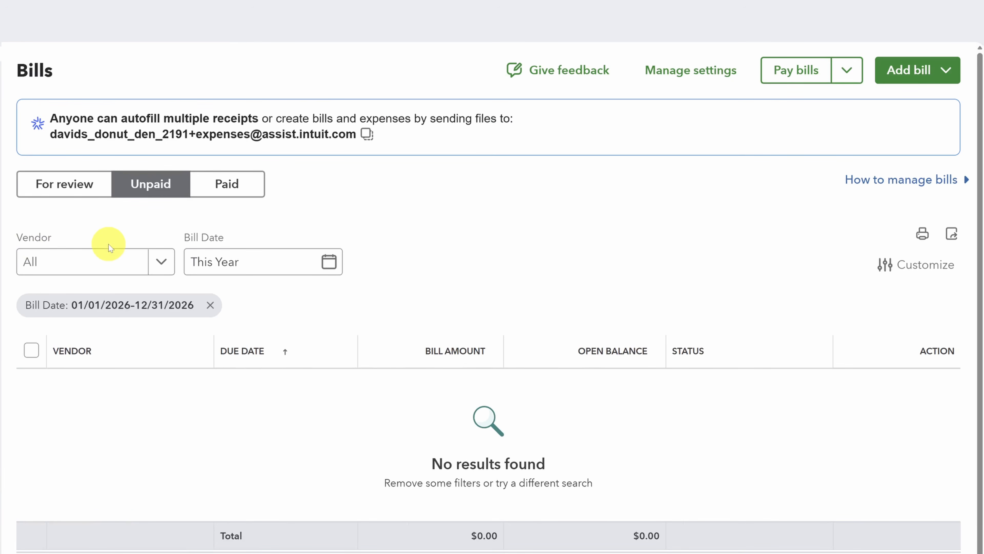
click(367, 134)
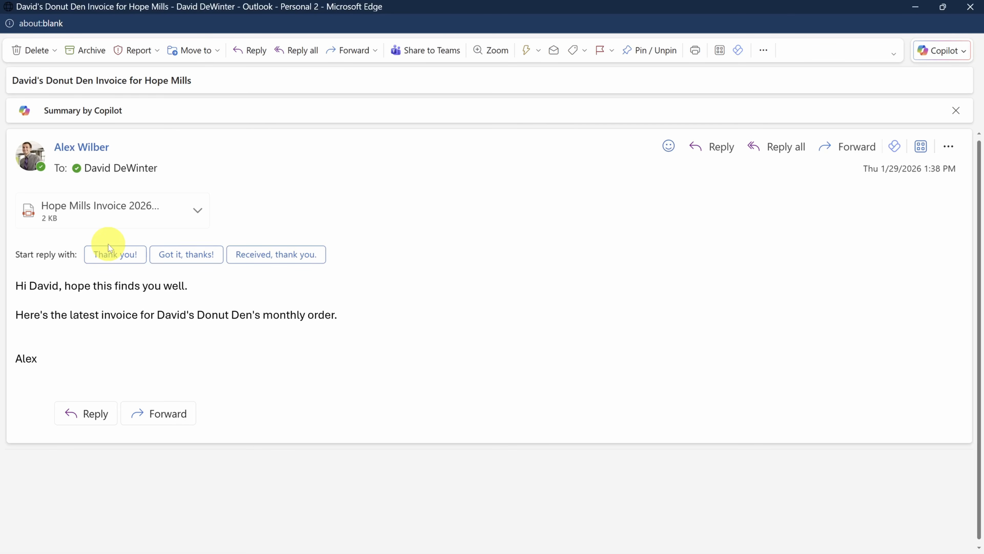
Forward the Hope Mills invoice email to the pasted QuickBooks bills address
click(150, 412)
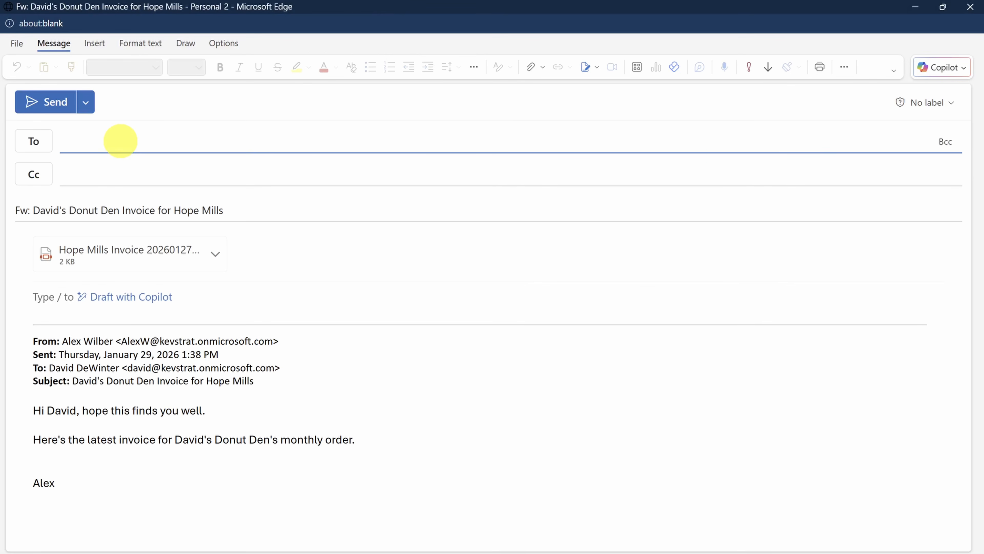
key(ctrl+v)
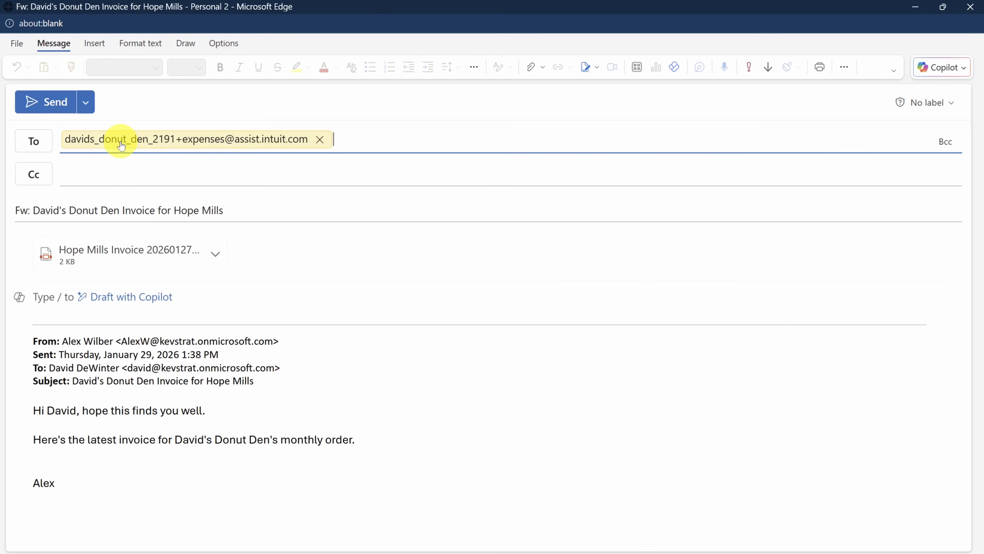
click(44, 103)
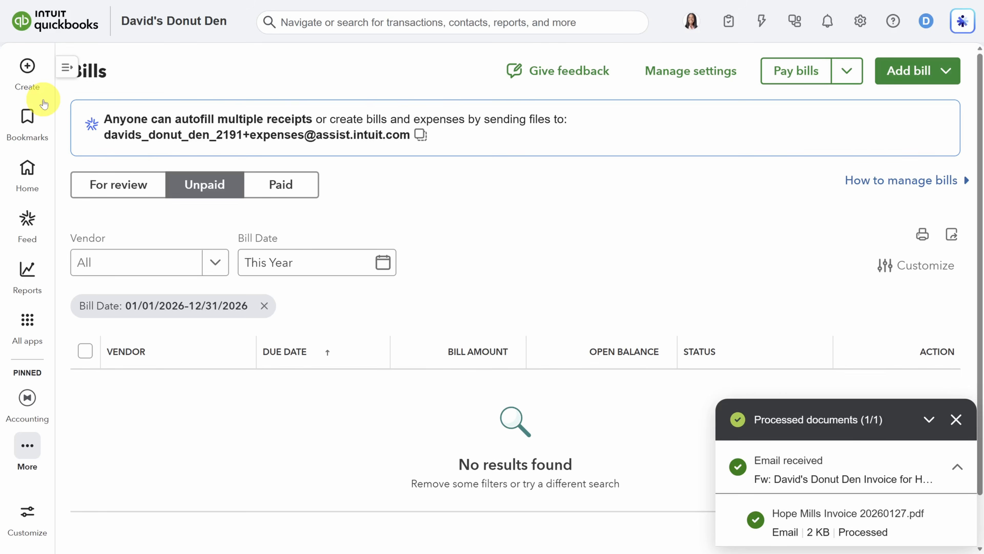
Review the $394.16 bill under For review, set vendor to Hope Mills, and save and schedule payment
click(128, 180)
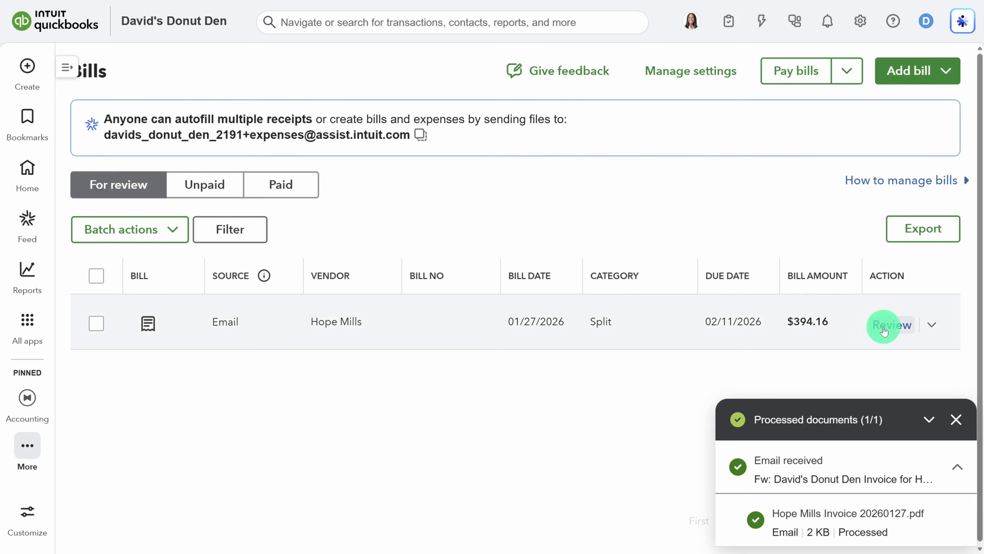
click(891, 325)
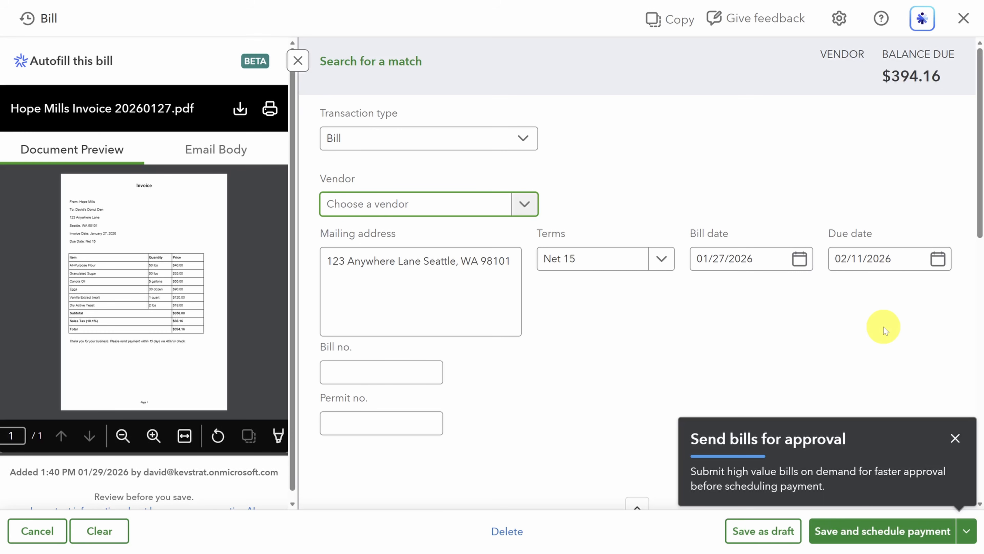
click(504, 206)
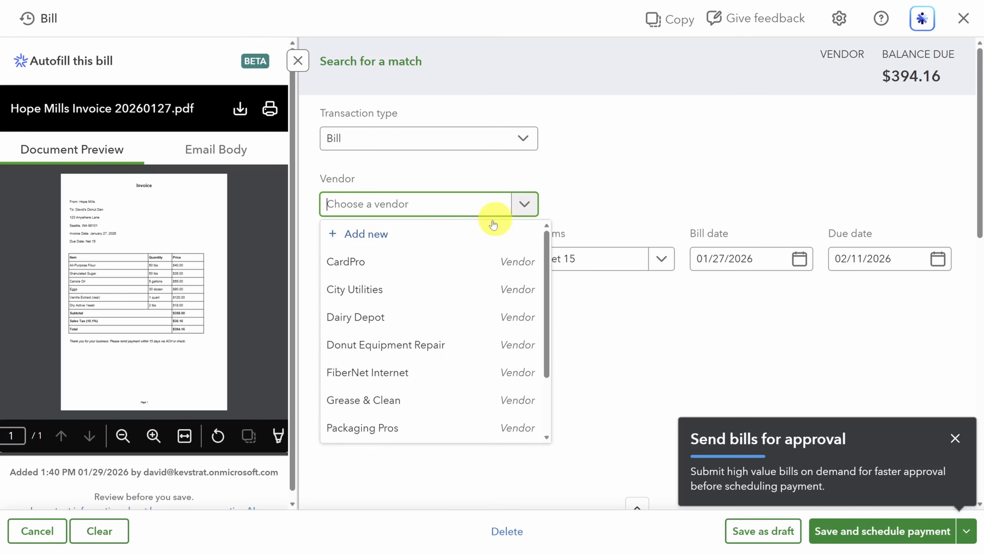
click(451, 234)
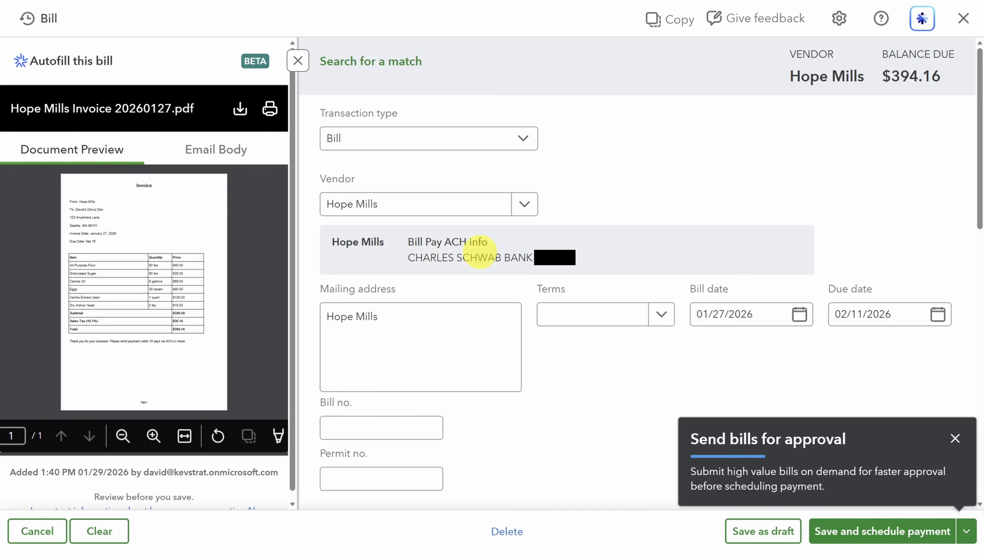
scroll(480, 250, down, 12)
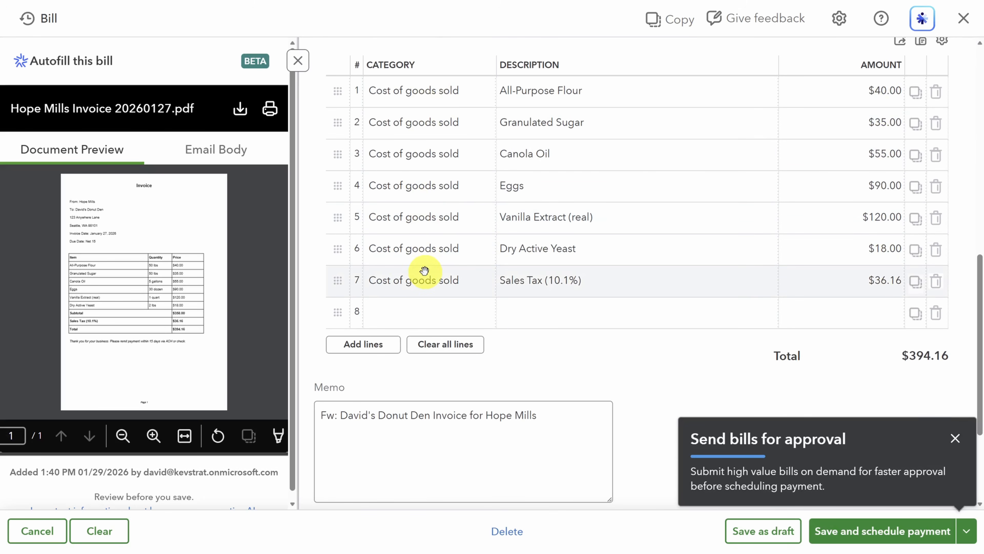
click(877, 531)
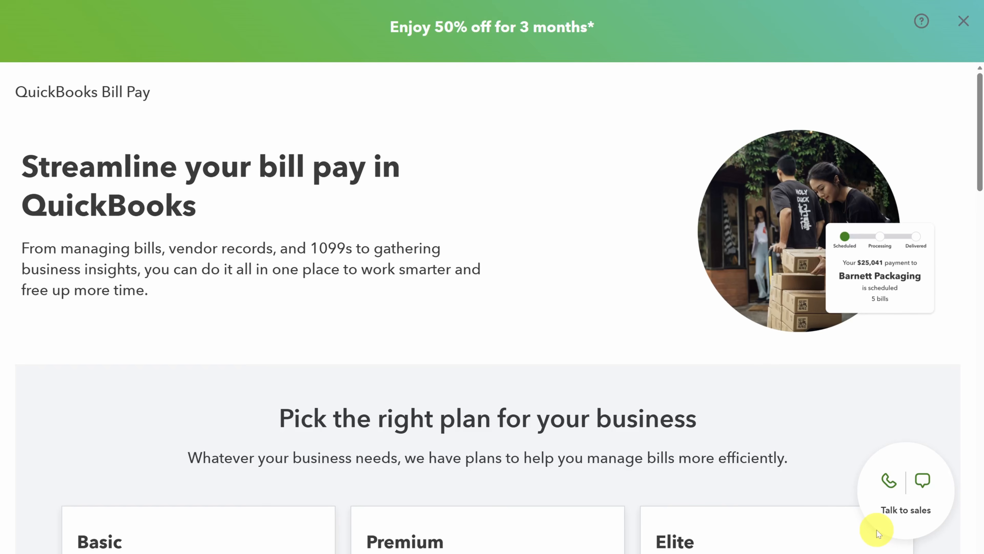
scroll(768, 359, down, 10)
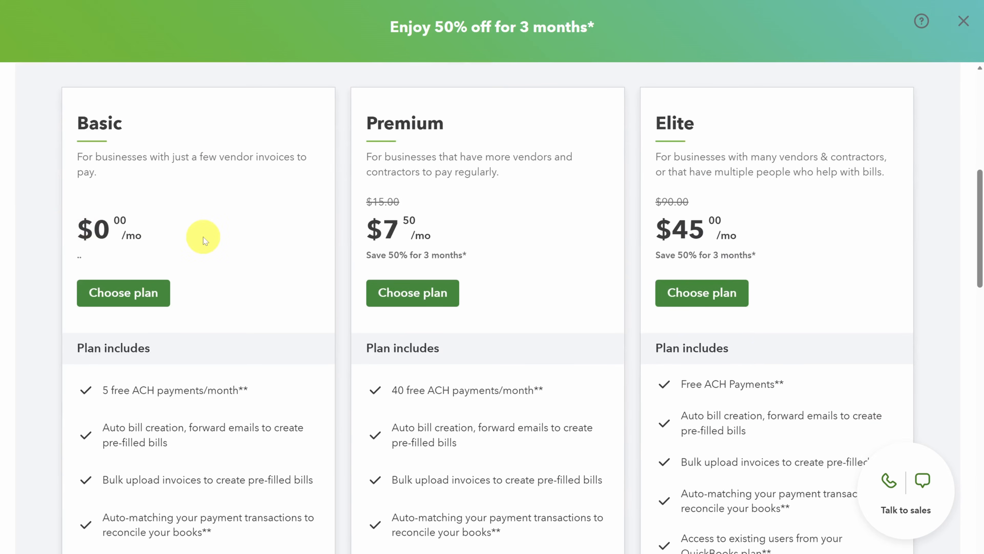
Scroll the Bill Pay plans and highlight the Basic plan's free ACH payments line
scroll(203, 237, down, 5)
triple_click(175, 212)
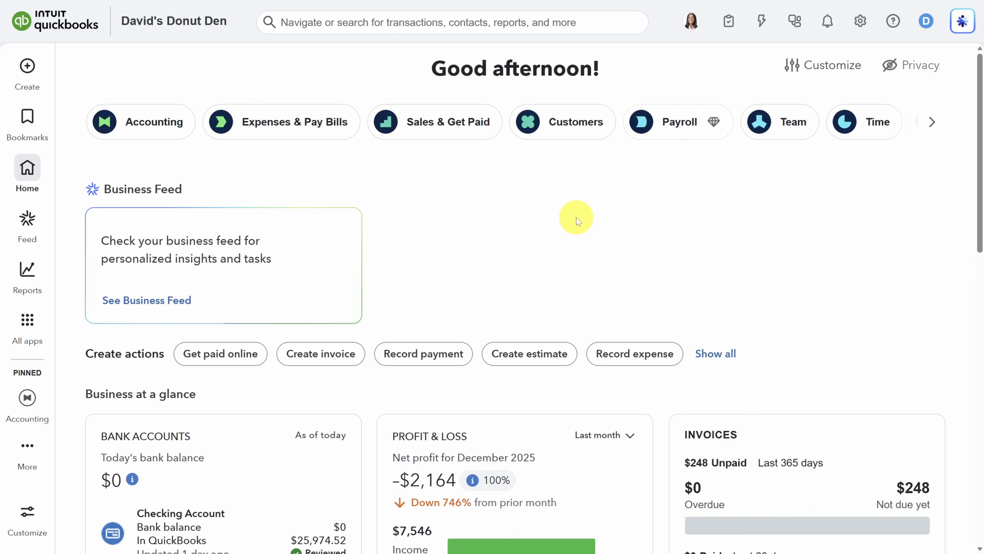
Open the Sales Tax overview from All apps and go to the sales tax settings
mouse_move(22, 328)
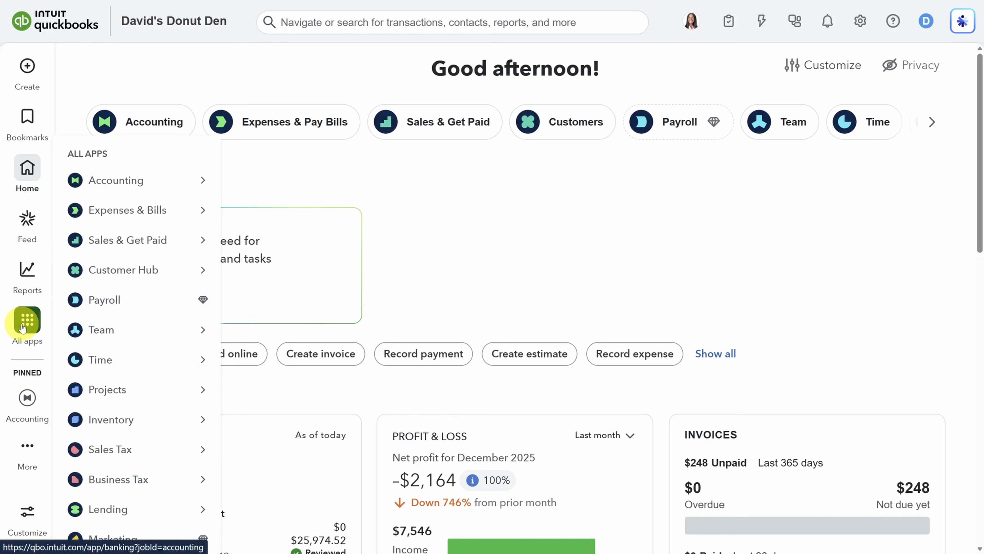
mouse_move(129, 457)
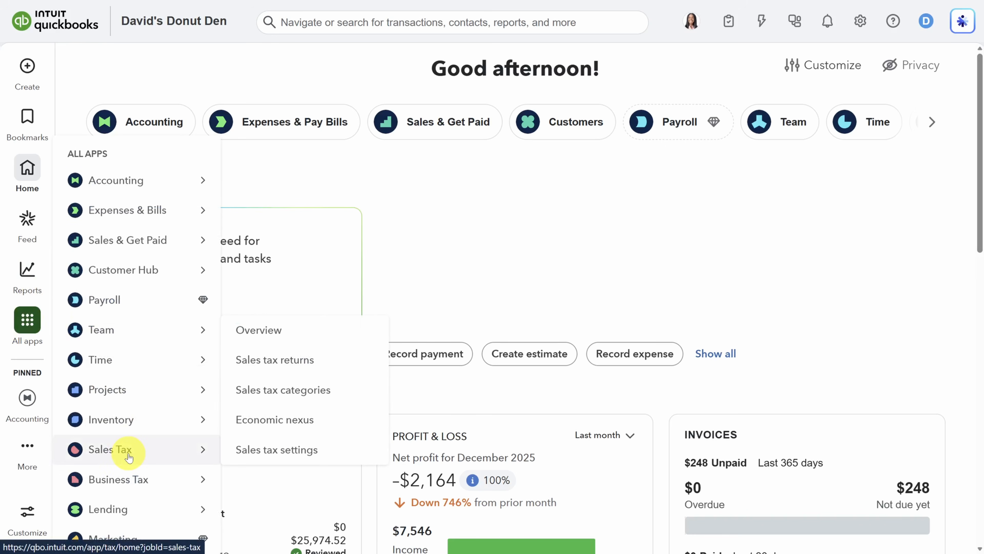
click(267, 334)
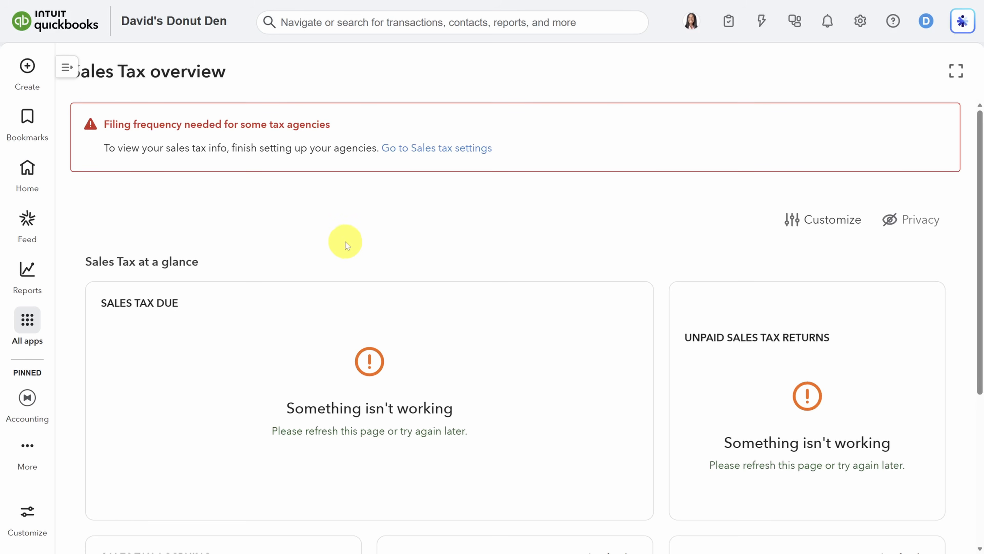
click(443, 150)
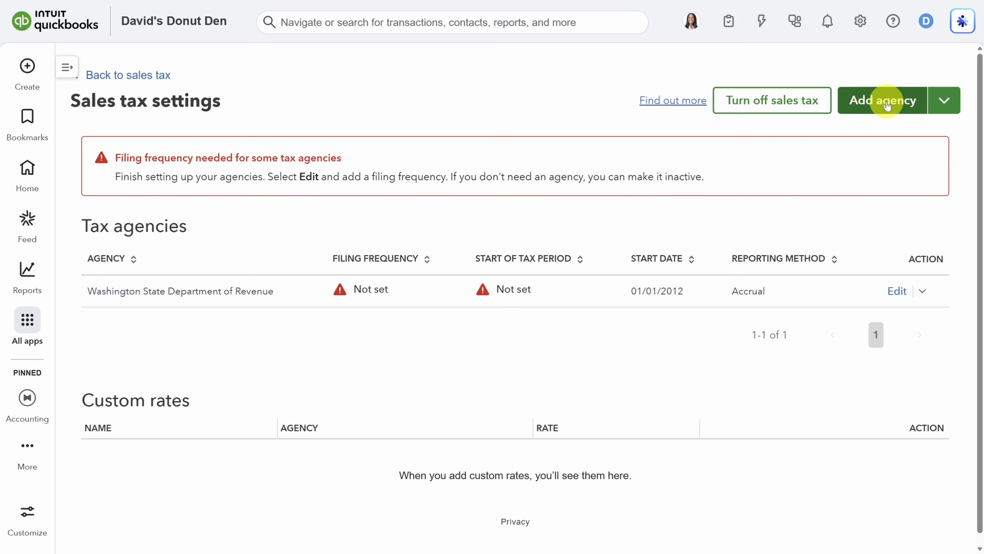
Set the Washington State Department of Revenue to Quarterly filing starting 01/01/2026, save, and return to the overview
click(896, 291)
click(817, 97)
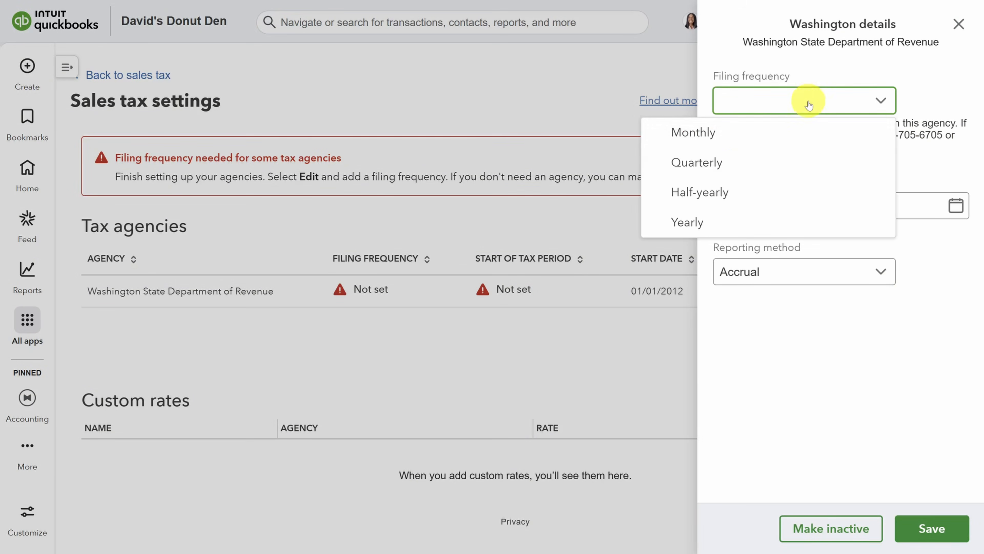
click(738, 162)
click(802, 244)
text(01/01/2026)
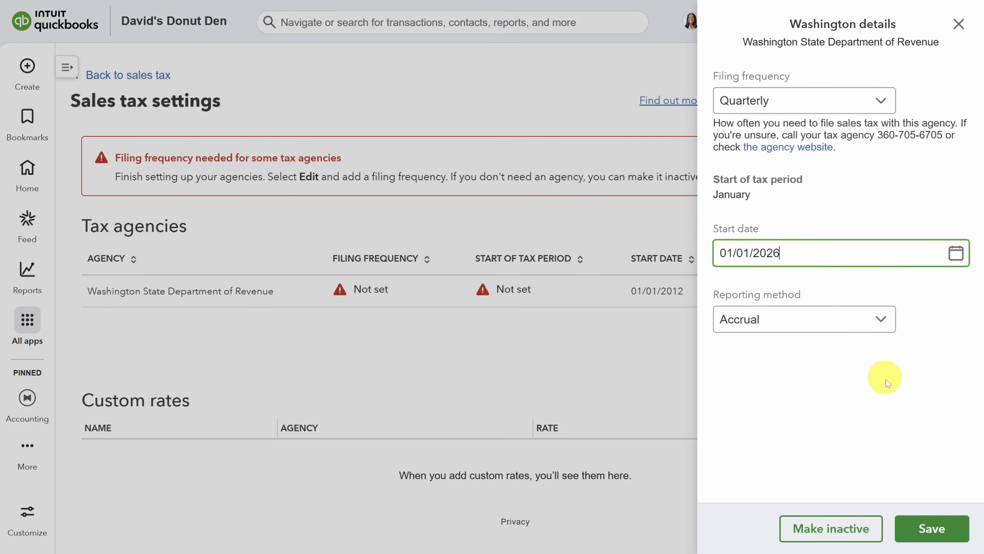
click(929, 532)
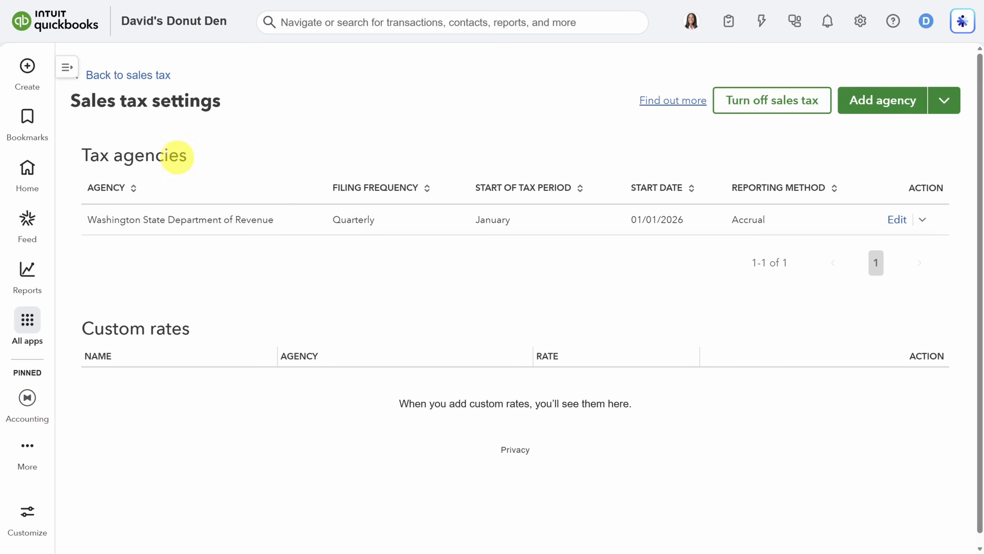
click(127, 74)
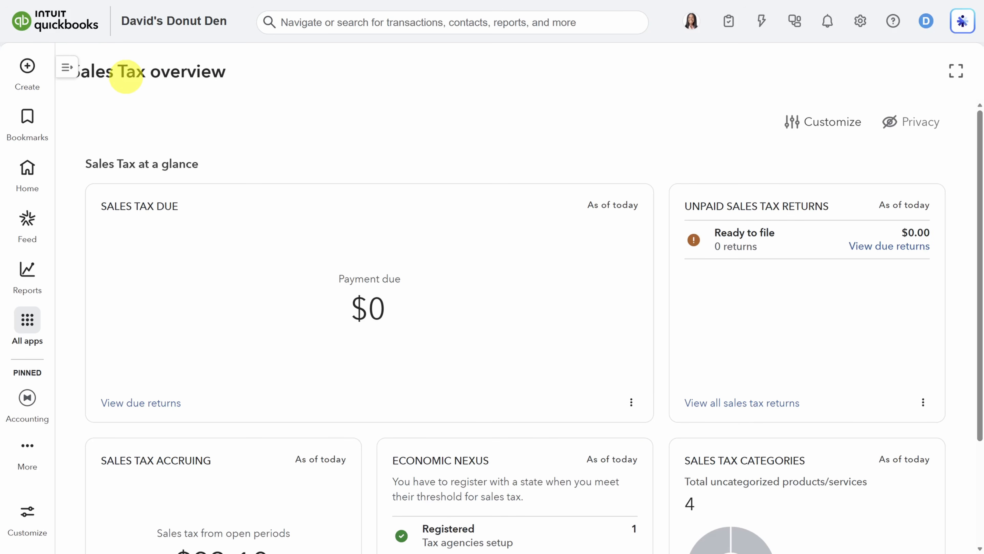
scroll(72, 186, down, 3)
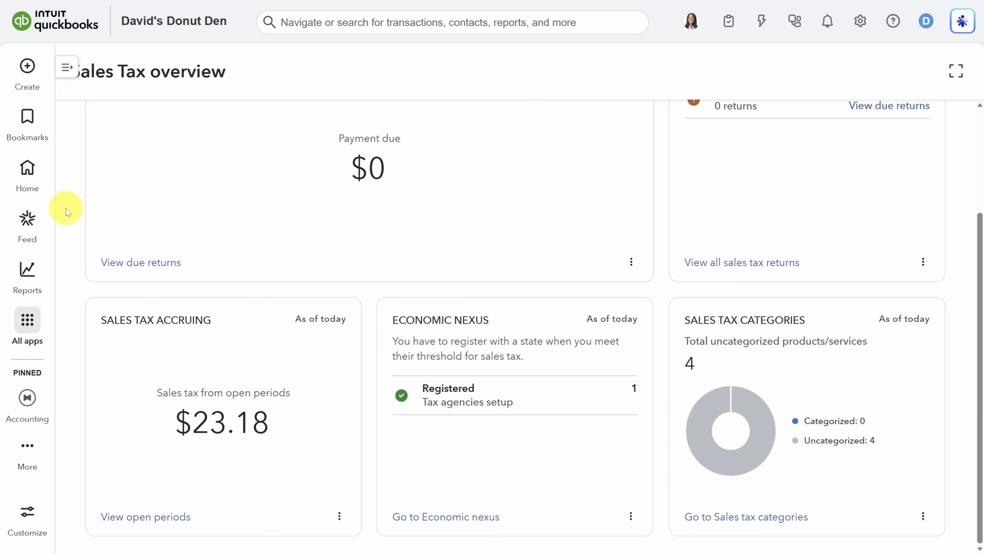
mouse_move(34, 272)
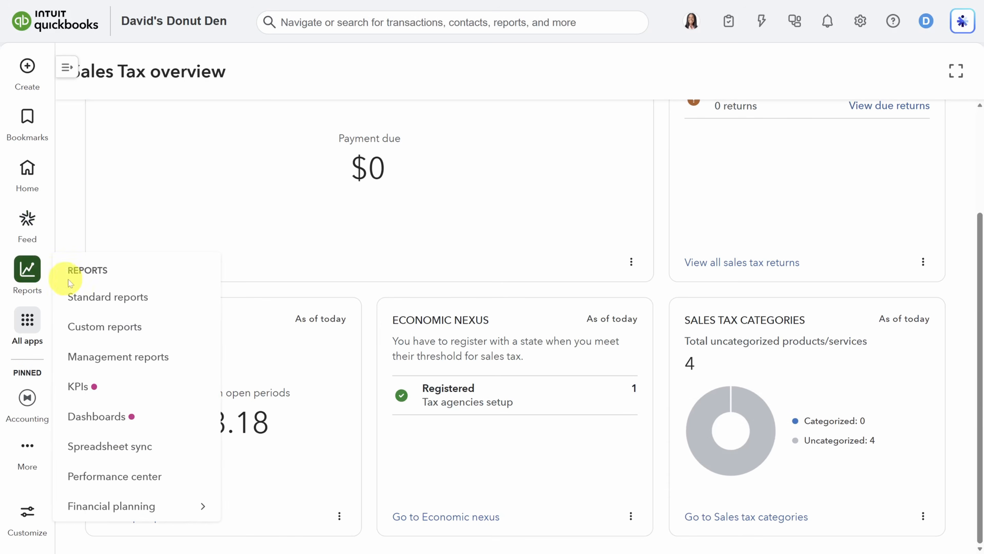
Open the year-to-date Profit and Loss report from the Standard reports Favorites list
click(101, 297)
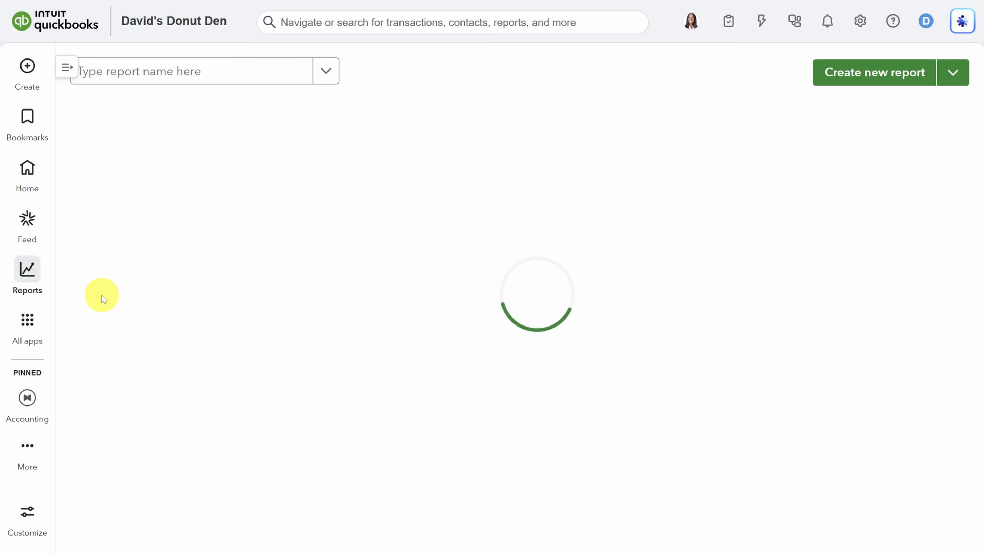
scroll(102, 299, down, 15)
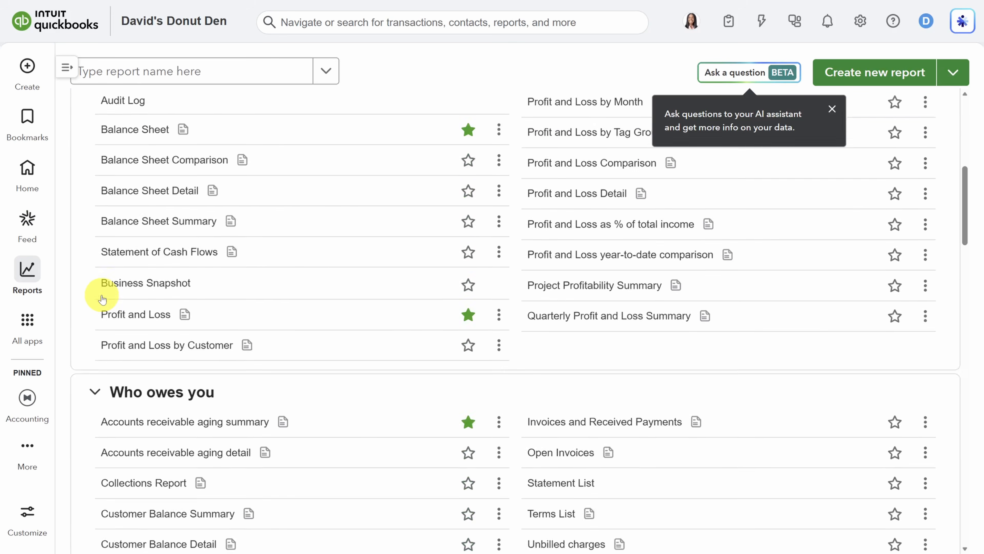
scroll(102, 299, down, 3)
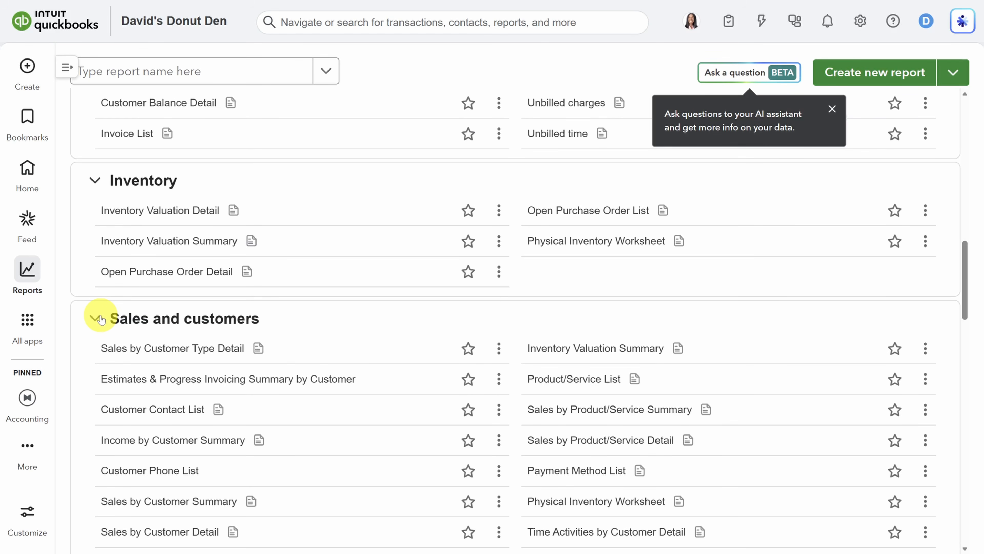
scroll(101, 318, up, 15)
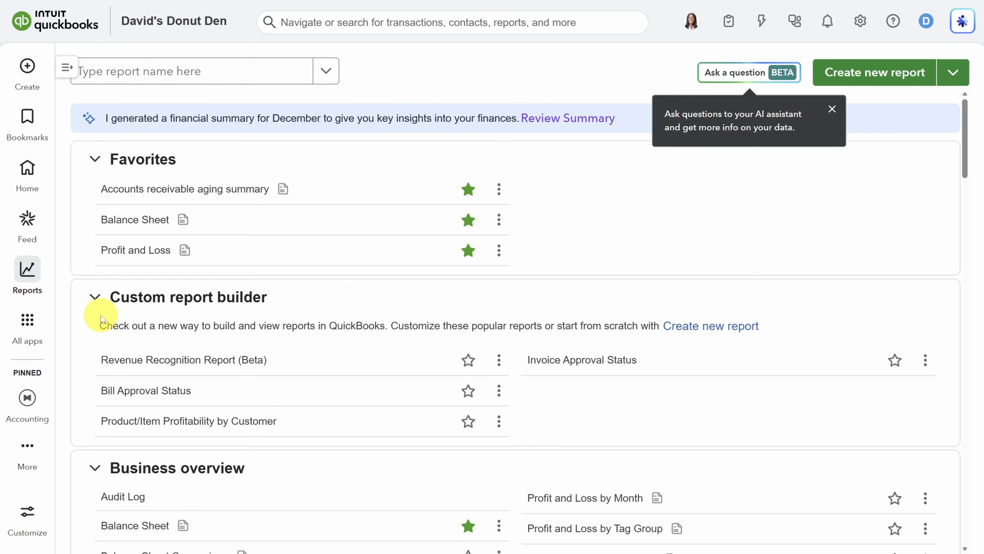
click(138, 252)
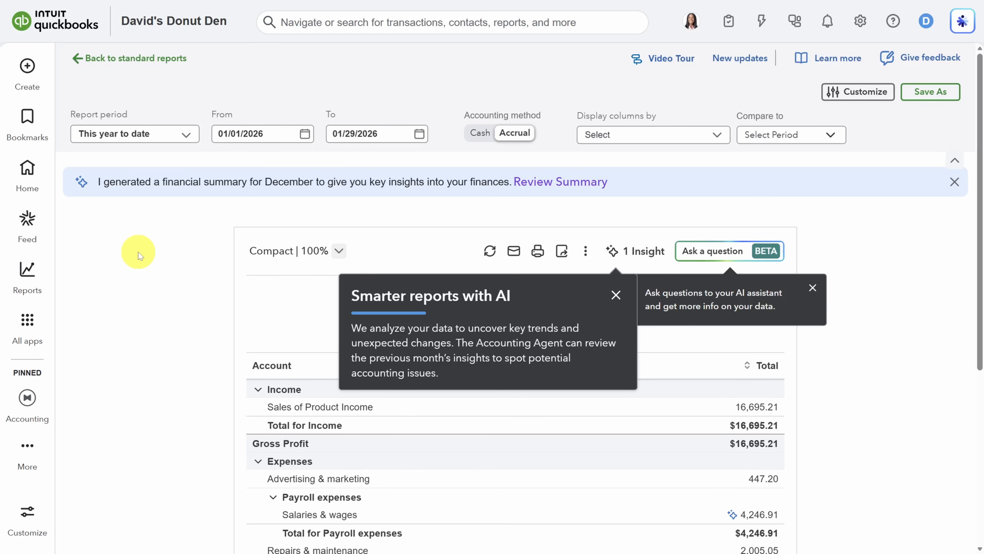
Close the 'Smarter reports with AI' tip, the Ask-a-question tooltip and the Insights panel
click(615, 294)
click(812, 285)
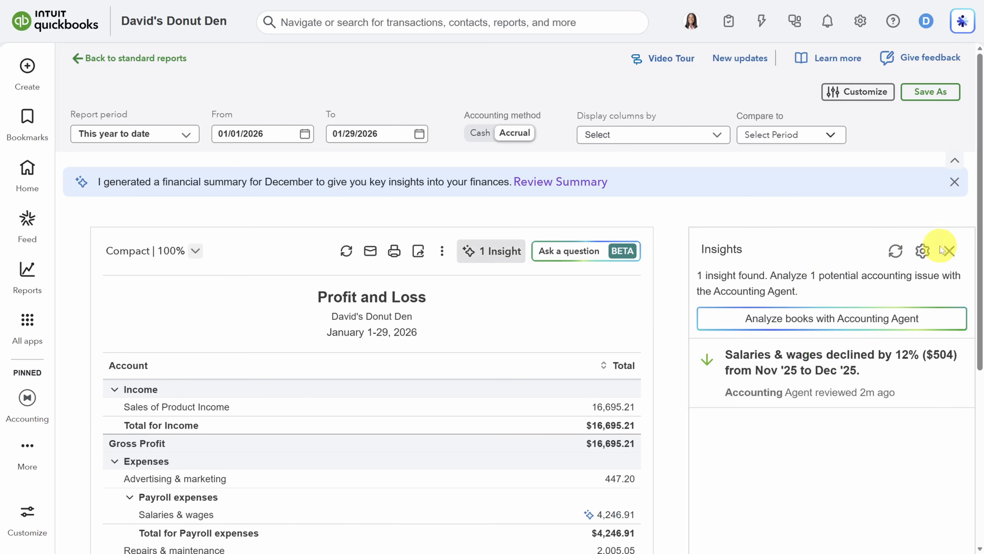
click(949, 247)
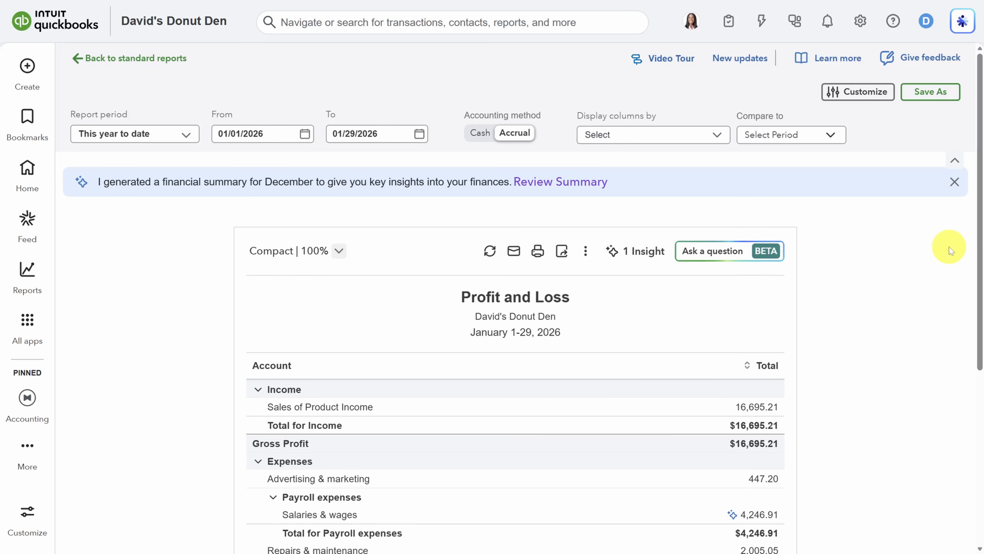
scroll(948, 247, down, 7)
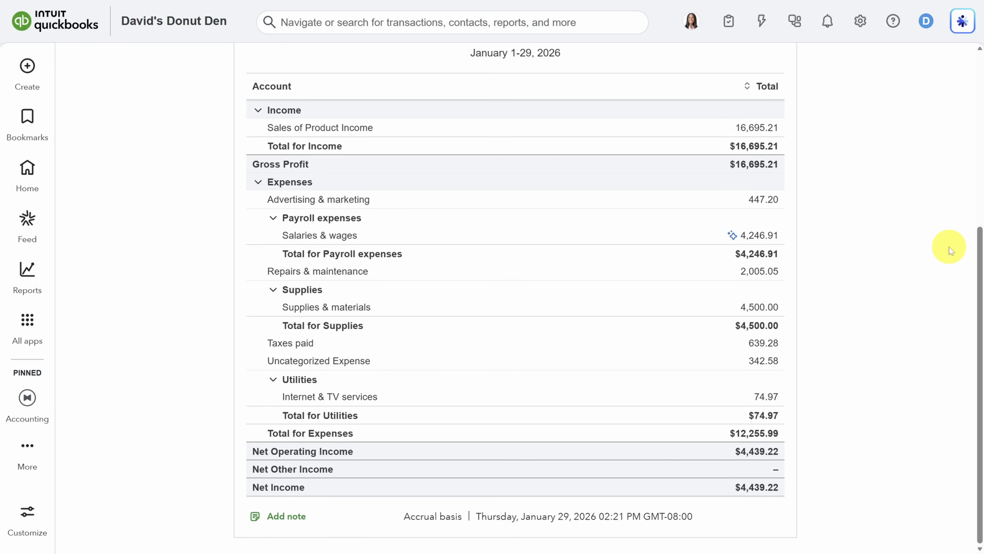
scroll(949, 247, up, 7)
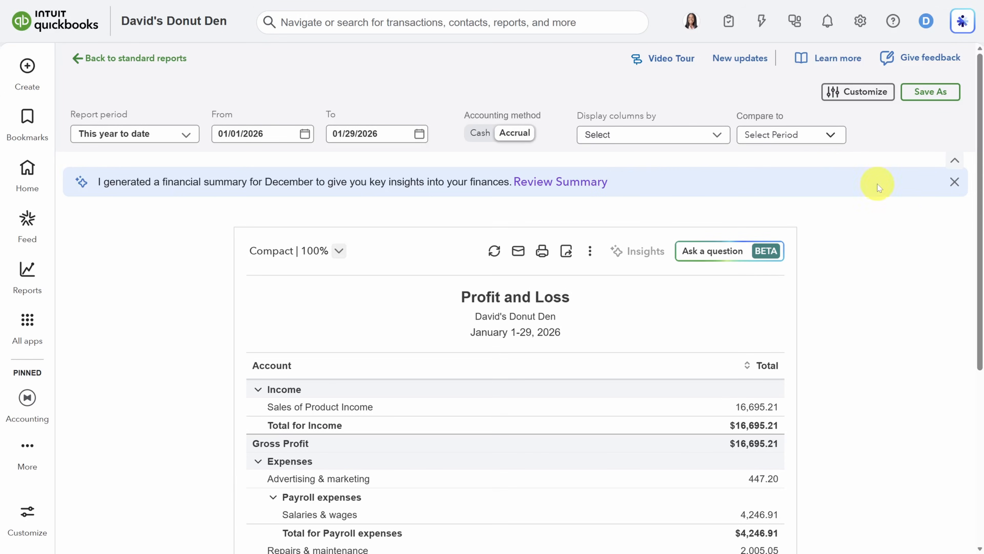
Compare the Profit and Loss report against the previous period
click(826, 135)
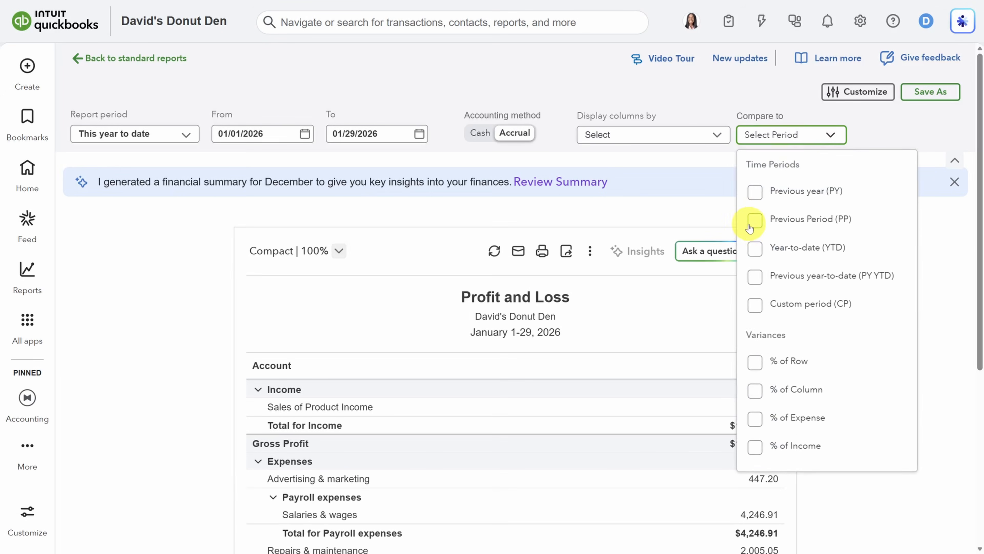
click(755, 221)
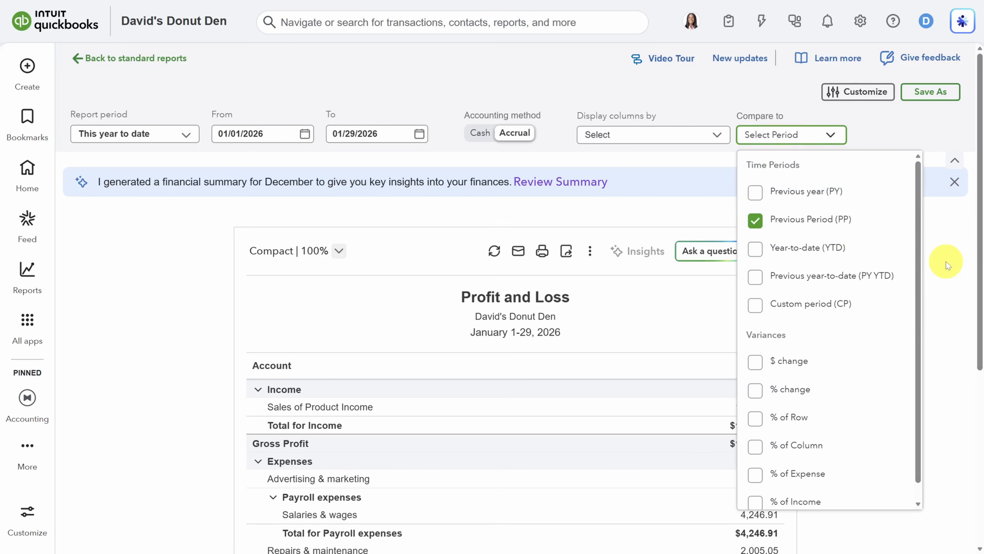
click(946, 262)
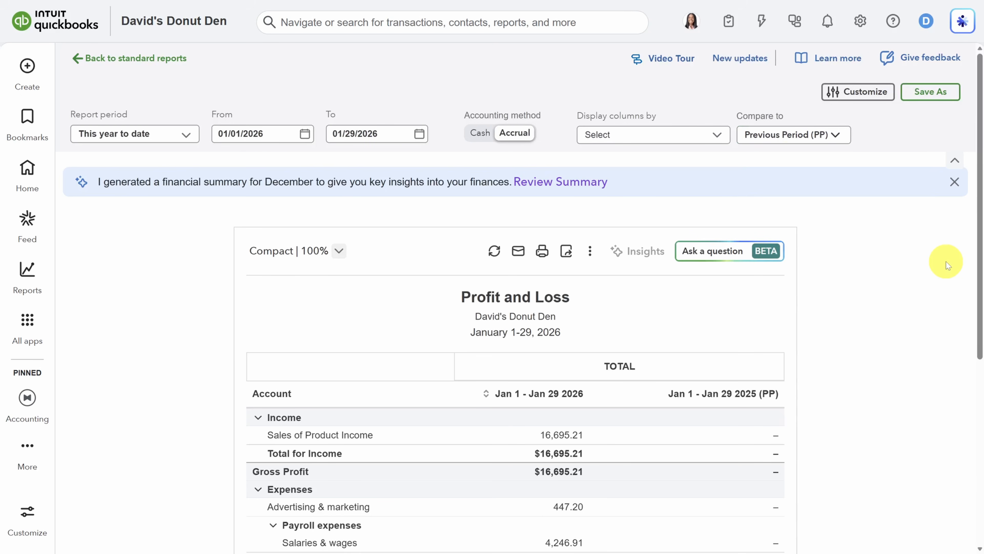
Split the report columns by vendor and scroll through the resulting comparison
click(715, 139)
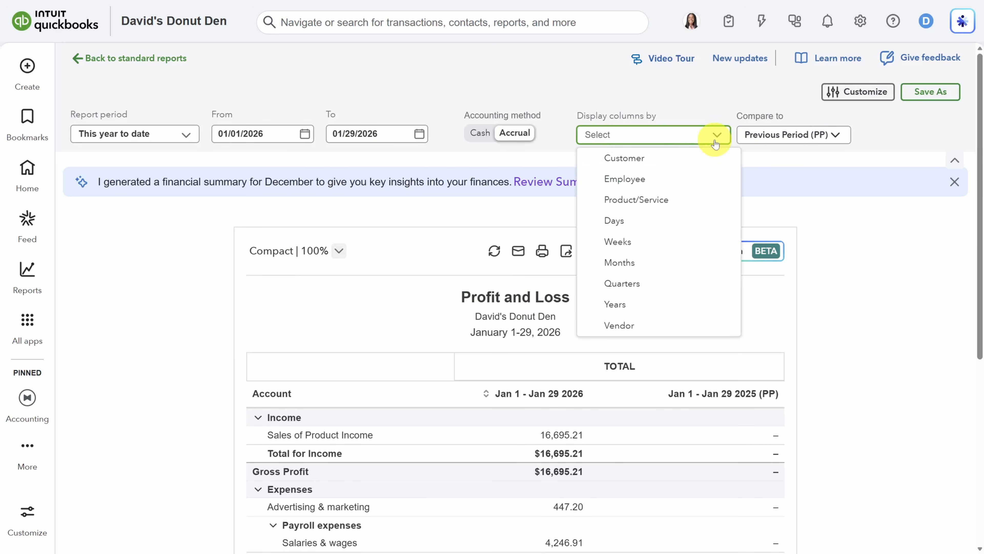
click(633, 326)
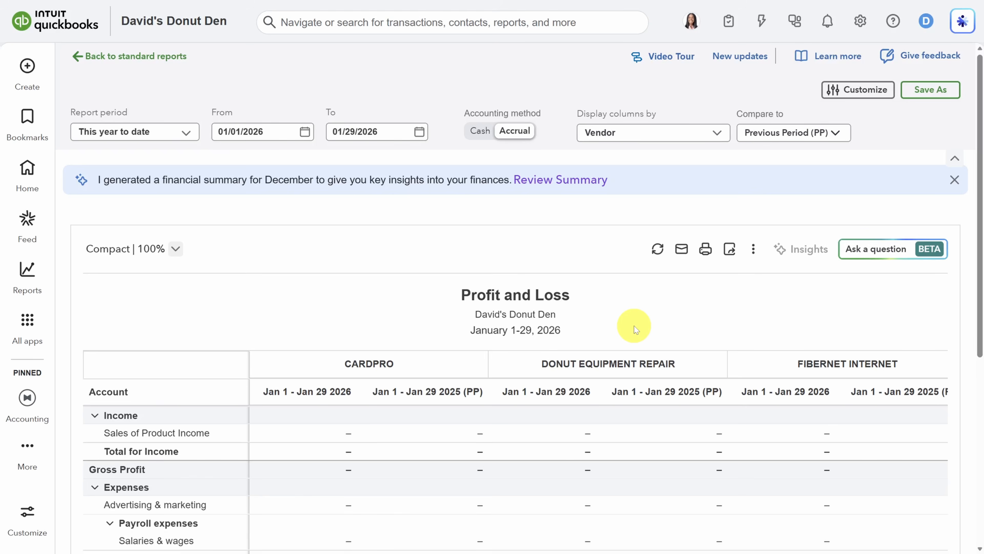
scroll(609, 418, down, 5)
scroll(609, 418, down, 3)
drag(410, 490, 775, 468)
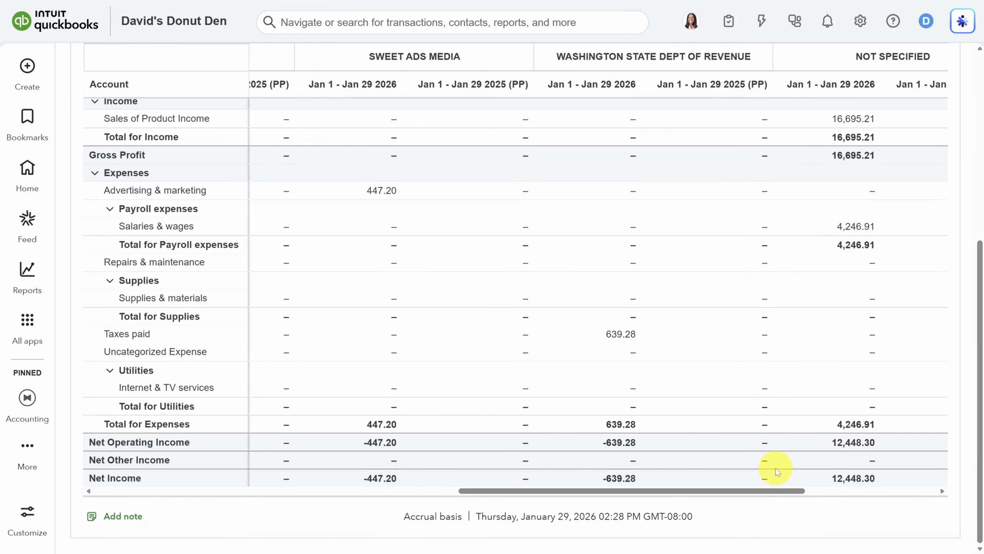
scroll(780, 468, up, 8)
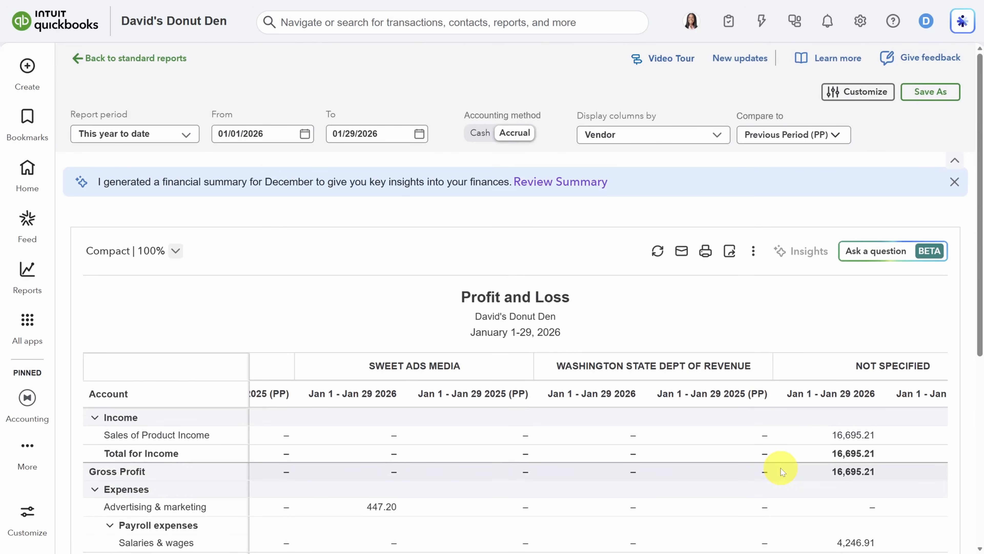
Save the vendor comparison report as a new custom report named 'P&L PP'
click(935, 91)
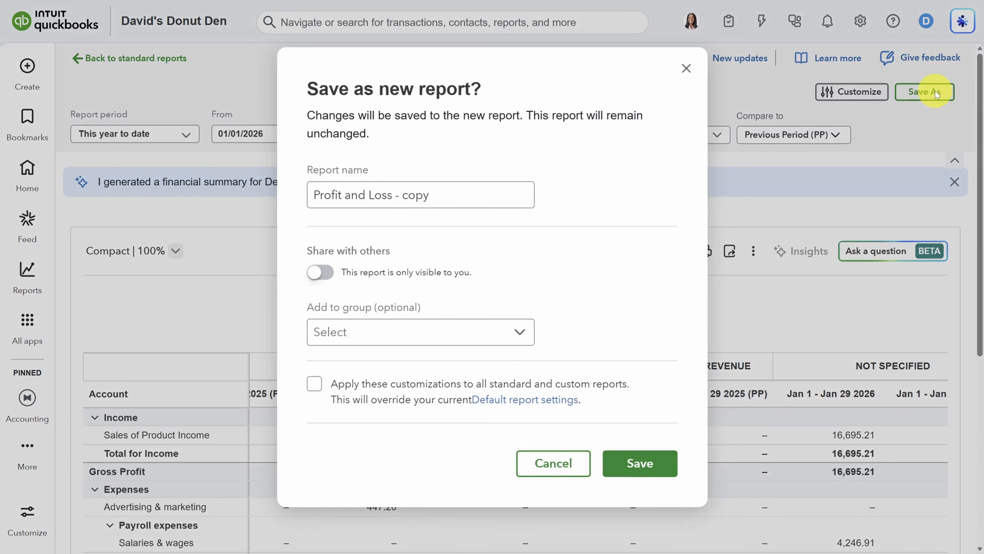
drag(435, 193, 204, 193)
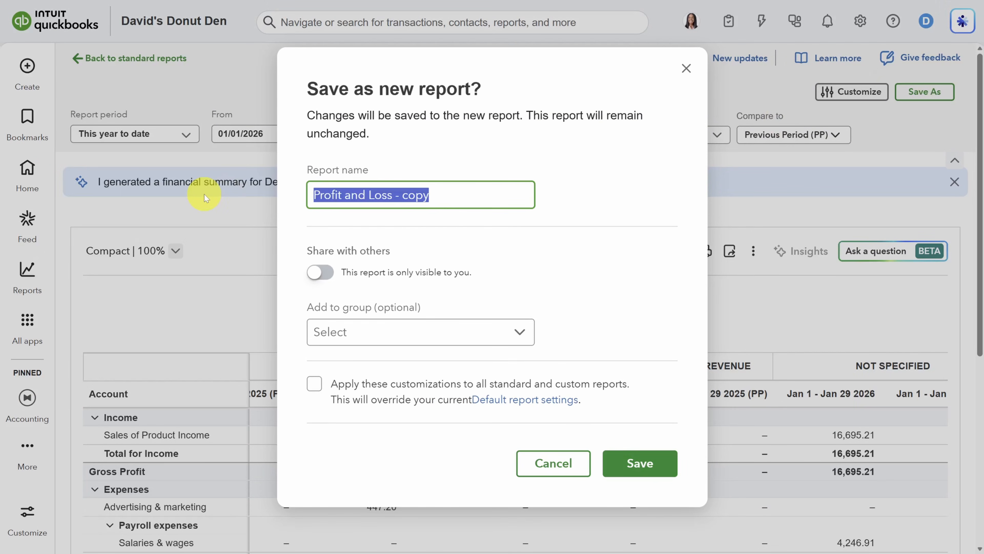
text(P&L PP)
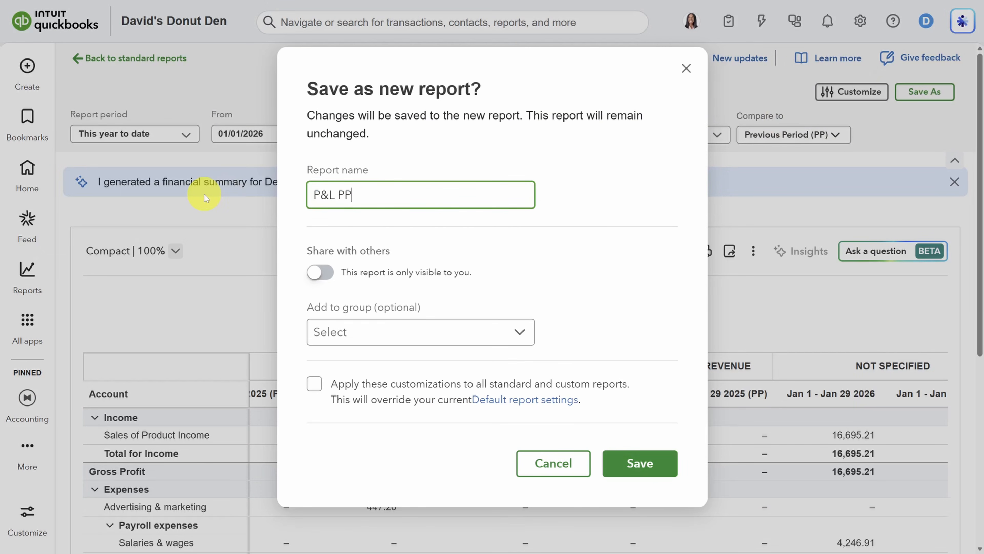
click(640, 465)
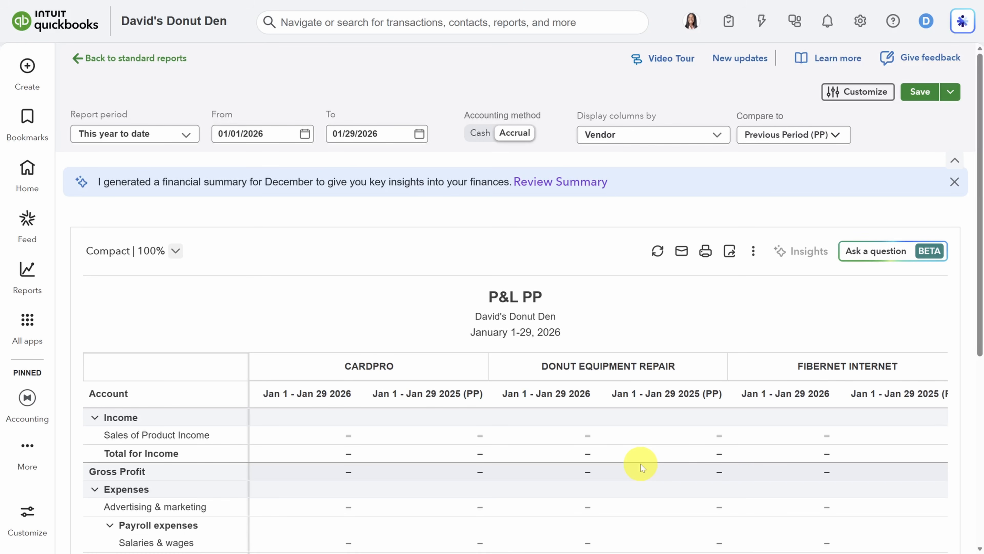
mouse_move(27, 271)
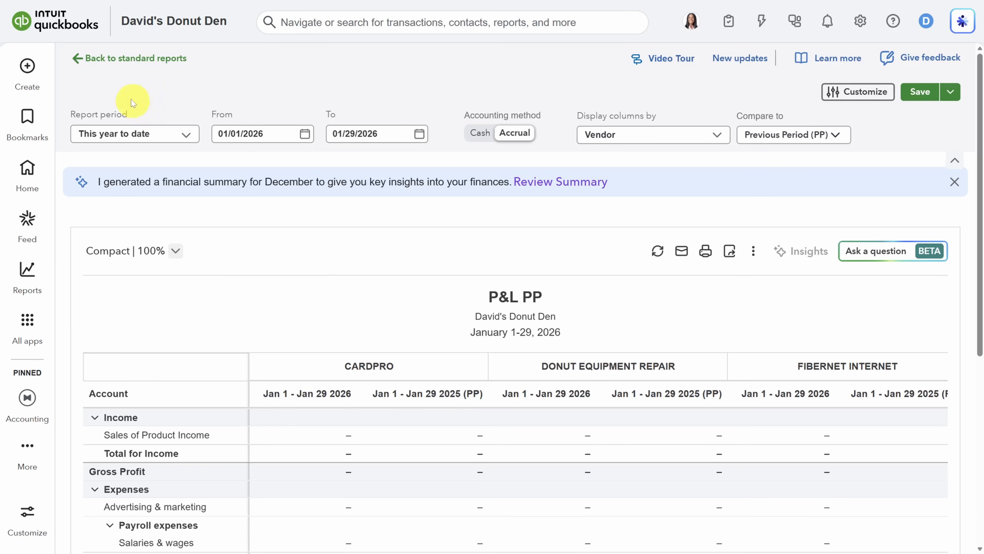
Open the standard Profit and Loss, review its Salaries & wages decline insight, then launch the AI assistant
click(122, 59)
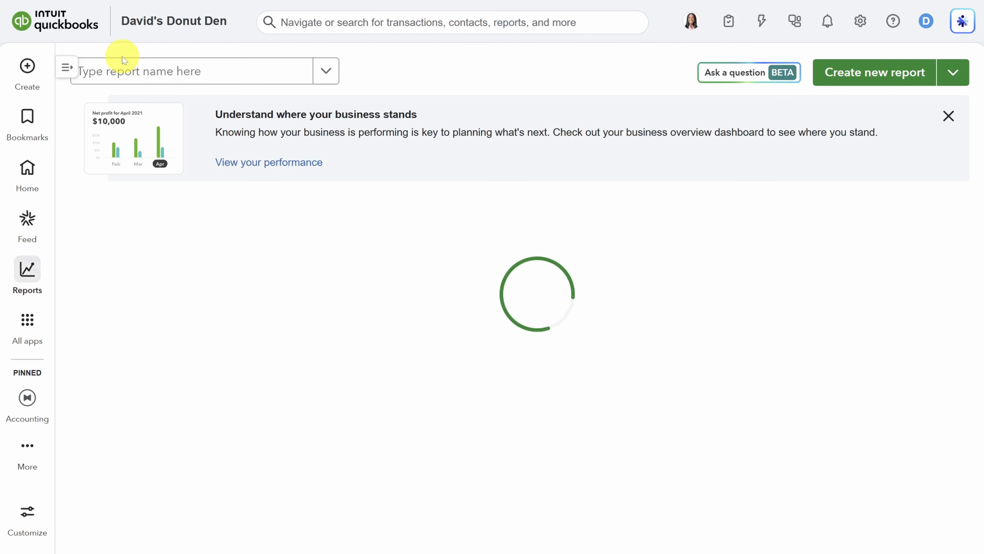
click(134, 351)
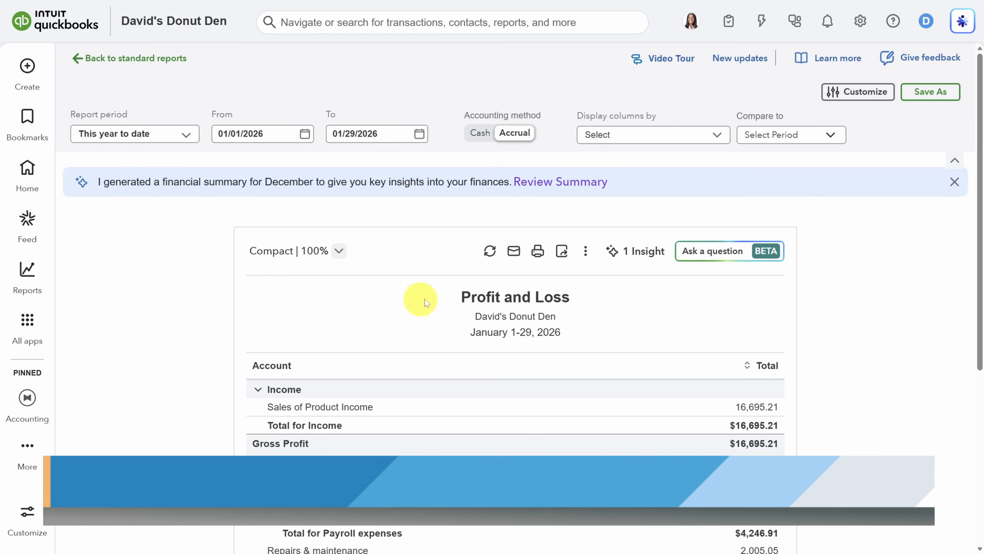
click(631, 251)
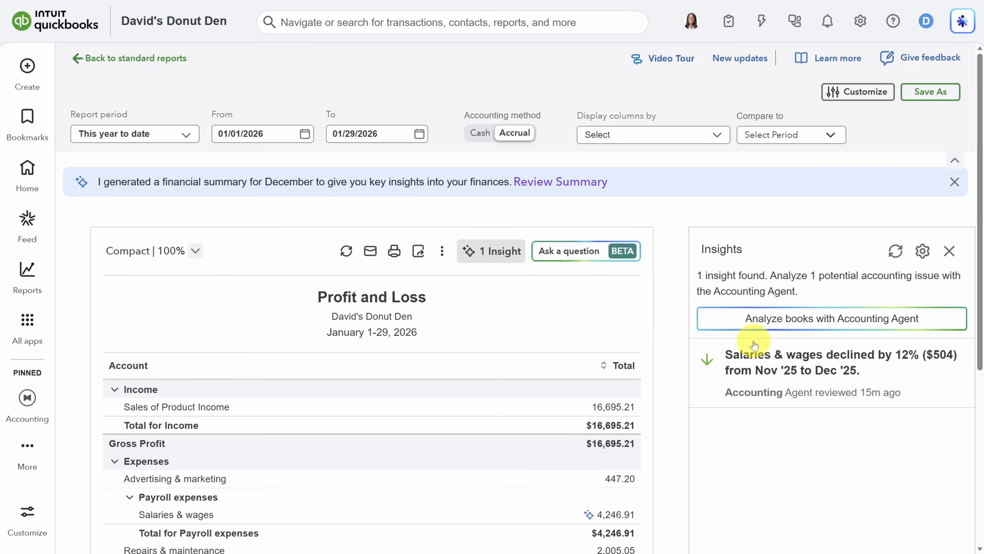
click(798, 368)
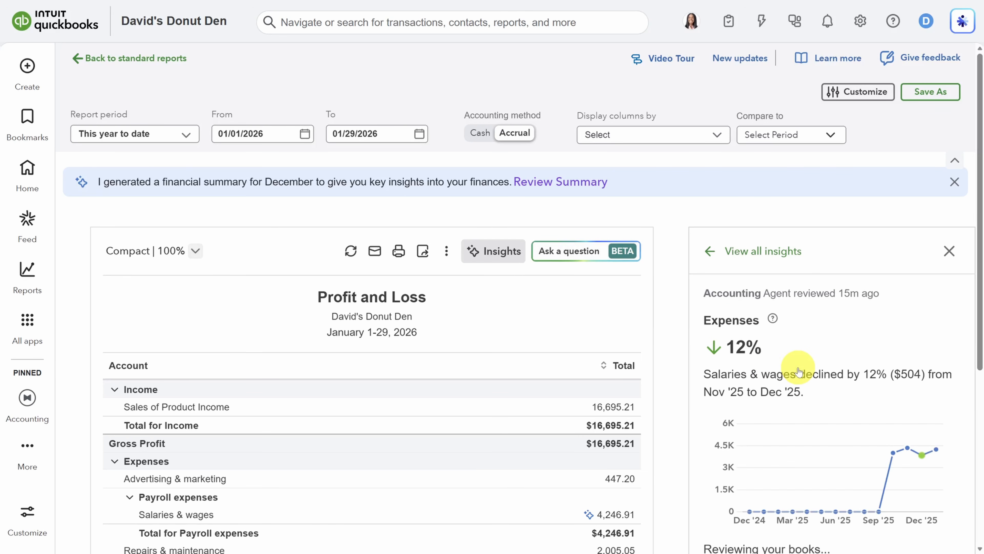
scroll(799, 371, down, 1)
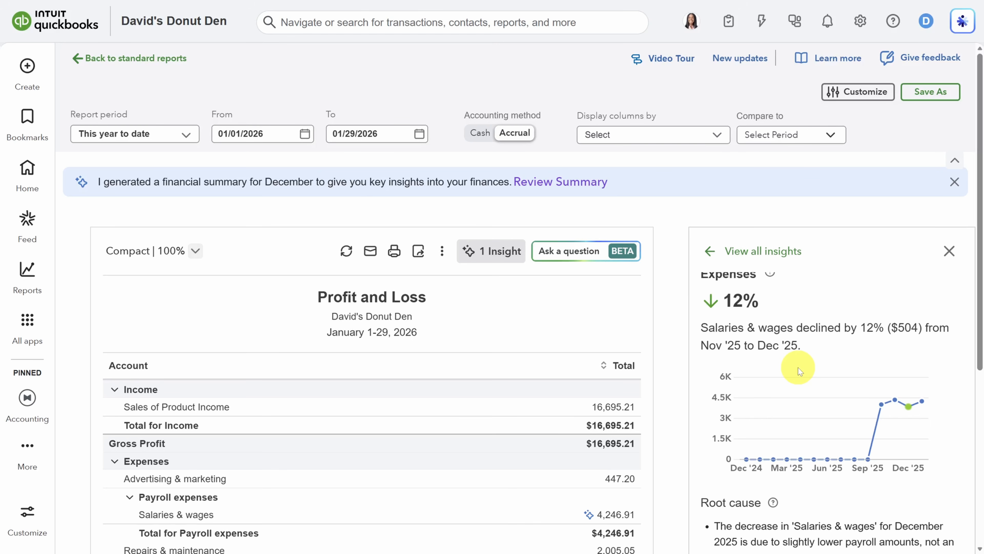
click(565, 251)
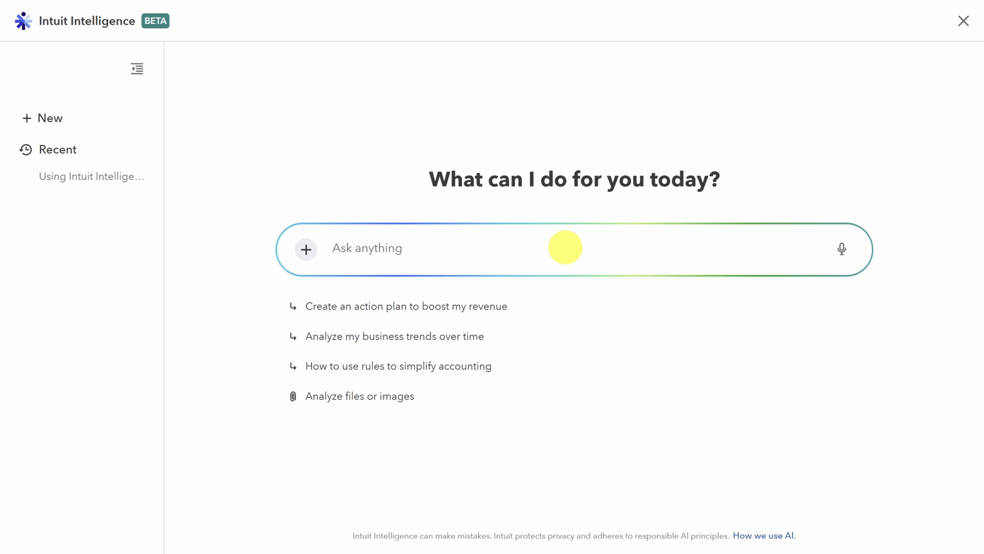
Ask the AI assistant how much was paid in salary and wages per month over six months
click(566, 247)
text(How much did we pay in salary & wages per month over the past 6 months?)
key(Return)
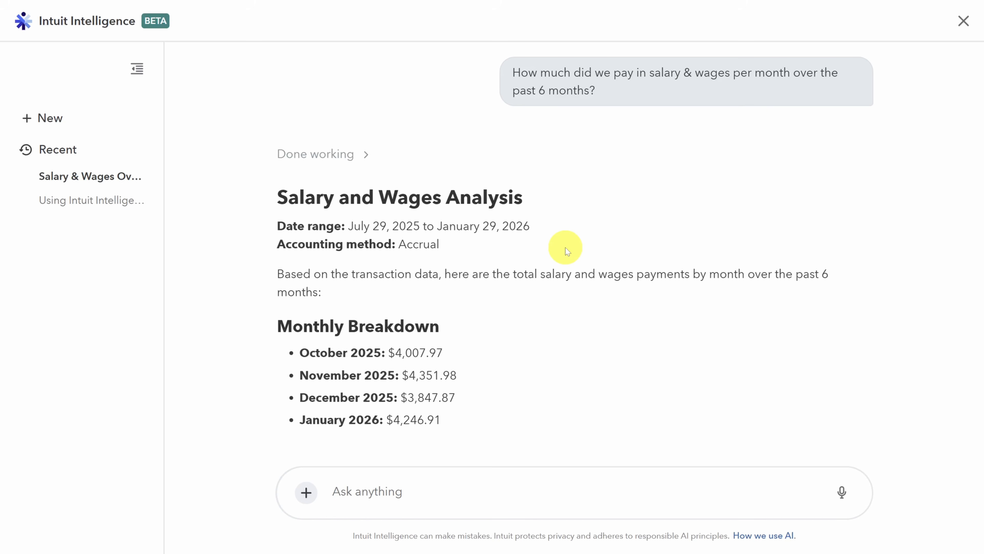
Review the $16,454.73 salary answer and monthly chart, then close the assistant
click(367, 158)
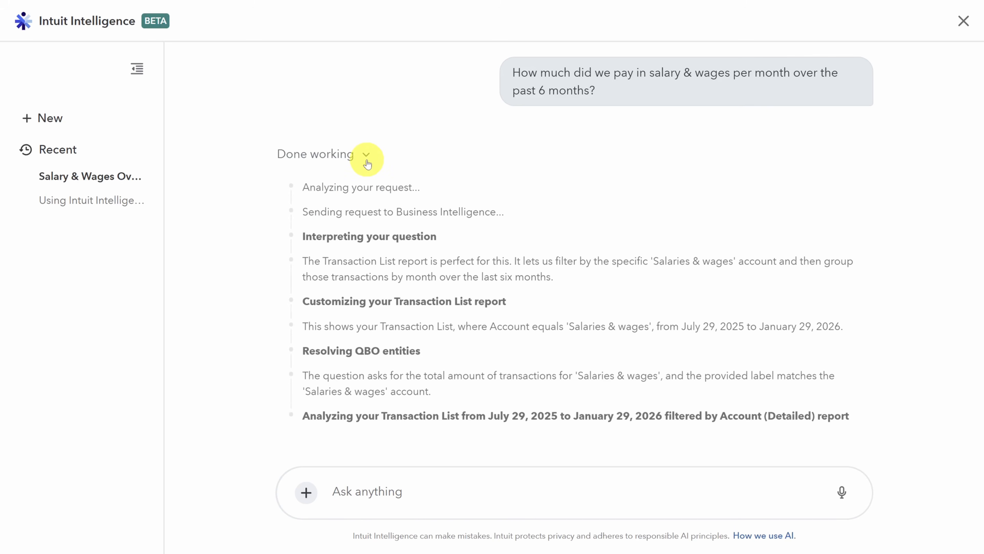
click(367, 158)
scroll(378, 213, down, 3)
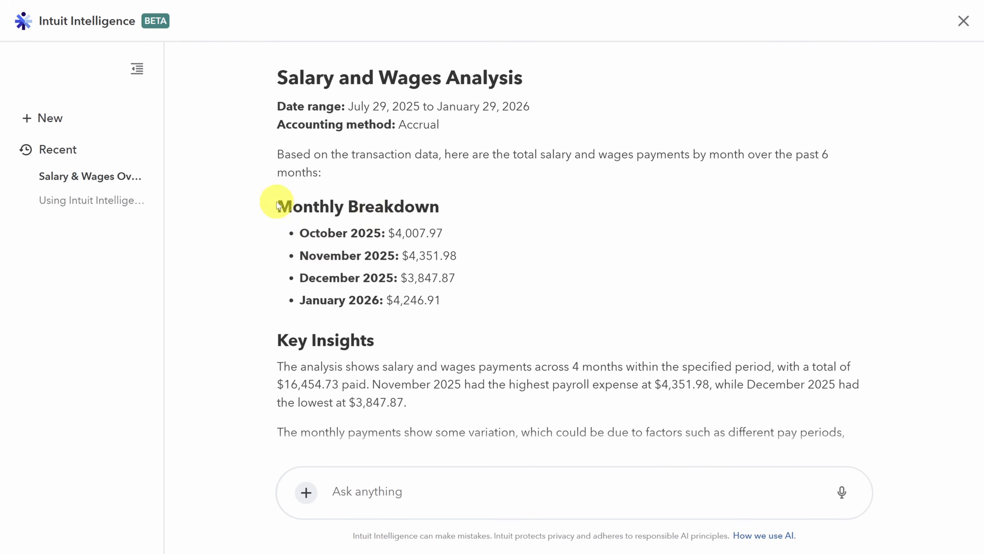
drag(273, 203, 460, 293)
scroll(460, 293, down, 2)
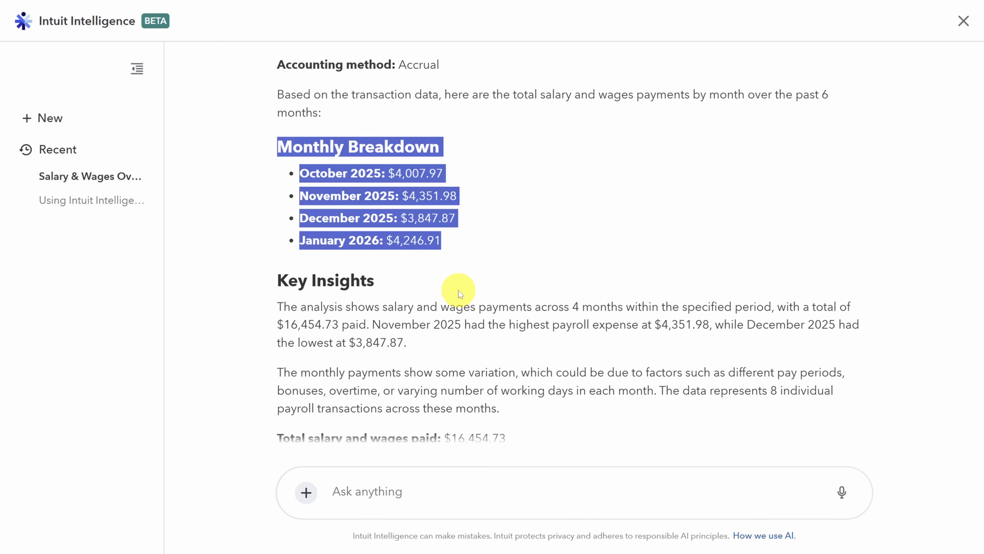
drag(279, 373, 512, 369)
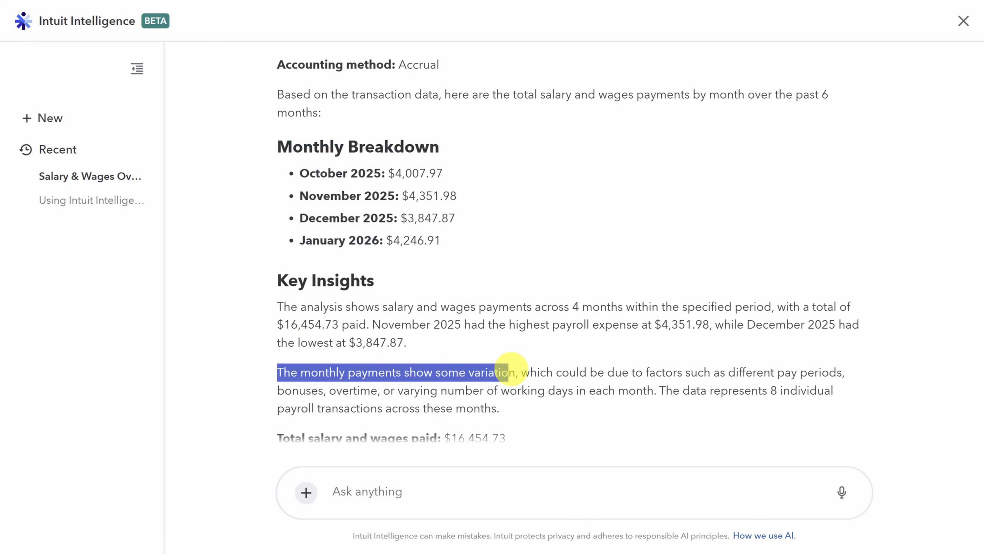
scroll(527, 248, down, 10)
scroll(278, 268, up, 2)
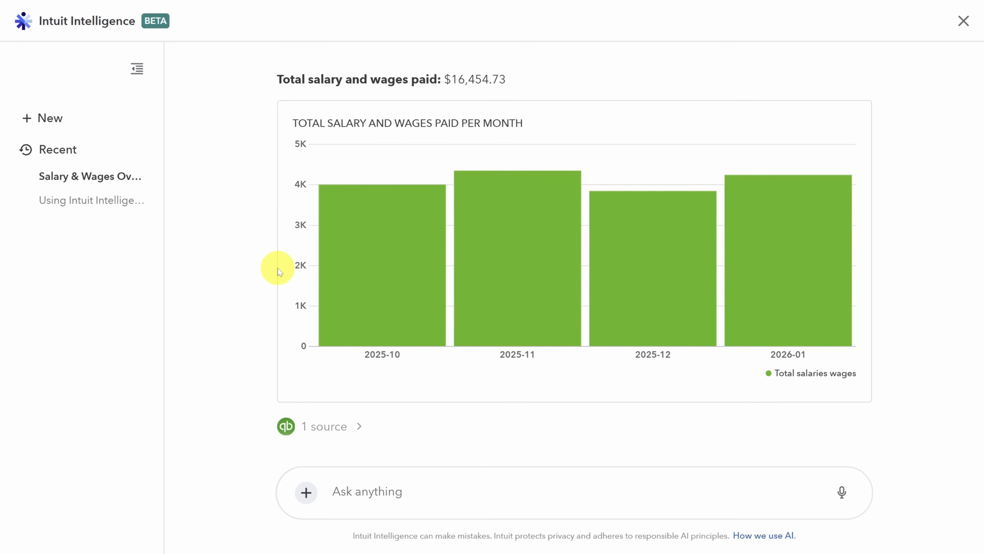
click(962, 21)
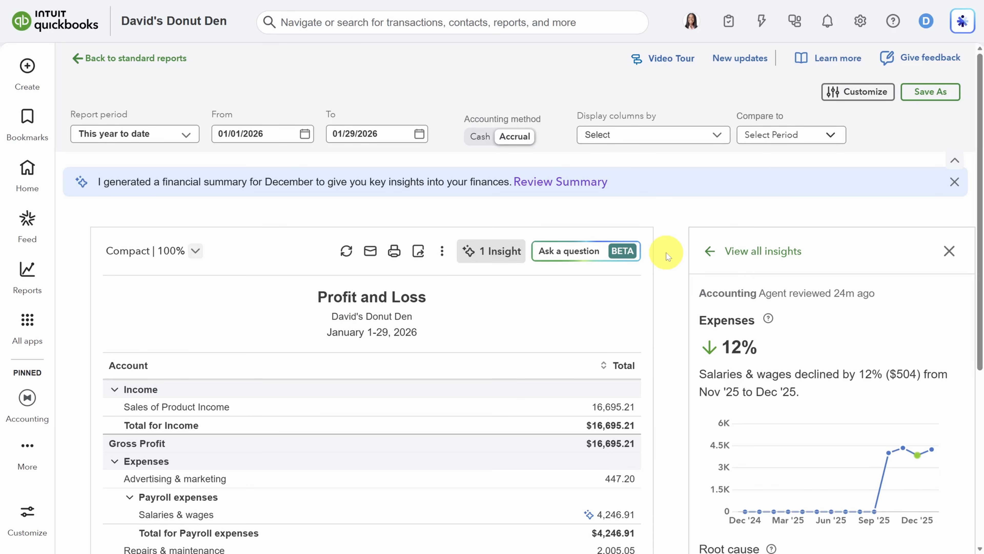
Return to the standard reports list and open the December financial summary
click(123, 60)
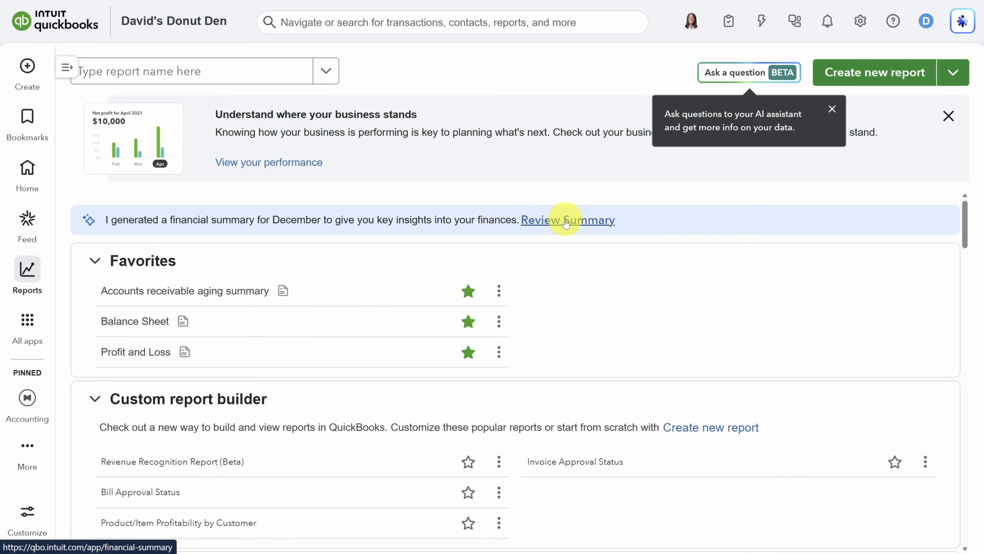
click(565, 220)
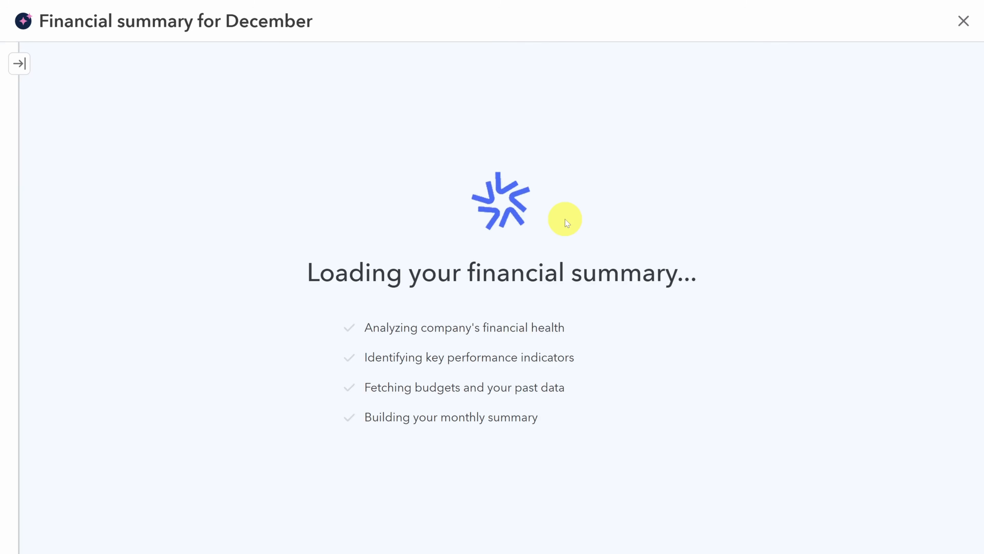